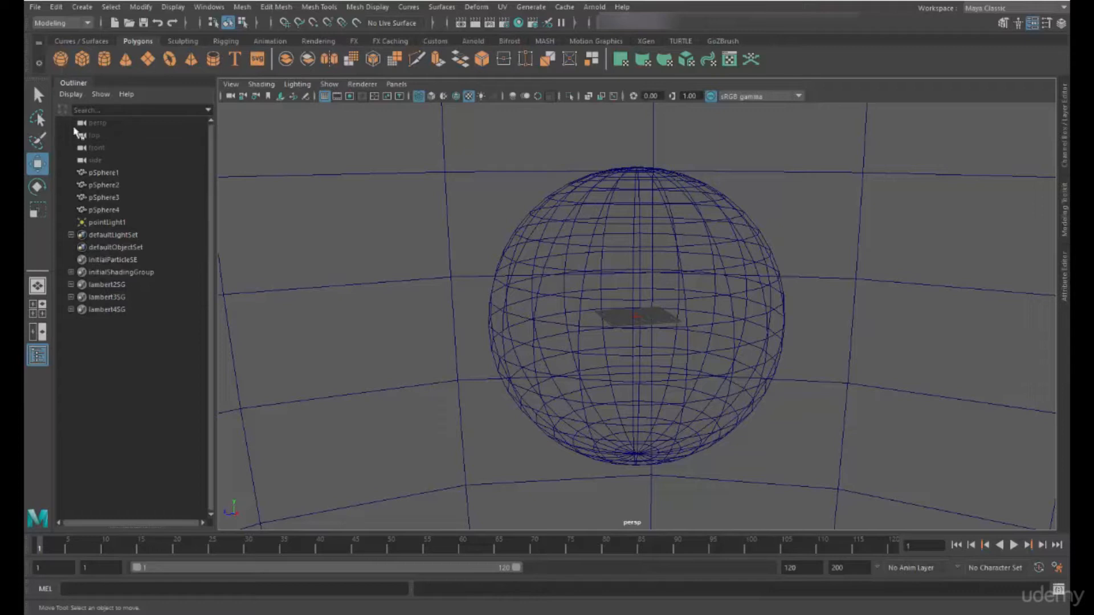
# Select the four spheres pSphere1 to pSphere4 and display the scene with textured shading.
pyautogui.keyDown('alt'); pyautogui.moveTo(527, 233); pyautogui.dragTo(456, 238); pyautogui.keyUp('alt')
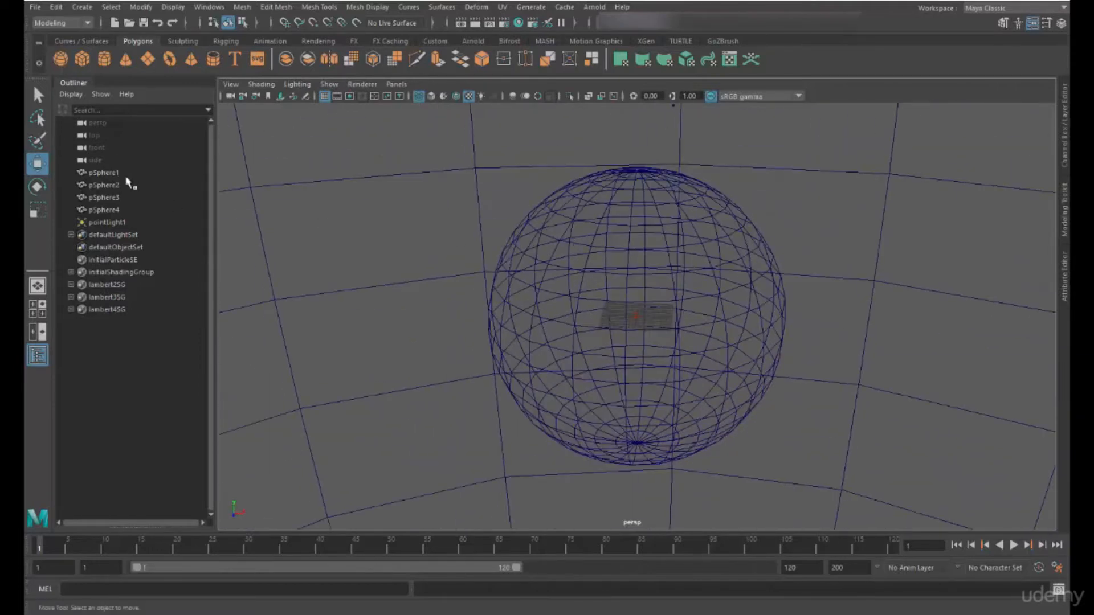
pyautogui.moveTo(724, 306)
pyautogui.keyDown('alt'); pyautogui.mouseDown()
pyautogui.moveTo(727, 288)
pyautogui.moveTo(705, 300)
pyautogui.mouseUp(); pyautogui.keyUp('alt')
pyautogui.moveTo(108, 172); pyautogui.dragTo(120, 221)
pyautogui.scroll(-12, 535, 291)
pyautogui.moveTo(668, 320)
pyautogui.keyDown('alt'); pyautogui.mouseDown()
pyautogui.moveTo(629, 328)
pyautogui.moveTo(595, 387)
pyautogui.moveTo(703, 321)
pyautogui.moveTo(661, 323)
pyautogui.mouseUp(); pyautogui.keyUp('alt')
pyautogui.scroll(10, 583, 400)
pyautogui.keyDown('alt'); pyautogui.moveTo(603, 396); pyautogui.dragTo(678, 386); pyautogui.keyUp('alt')
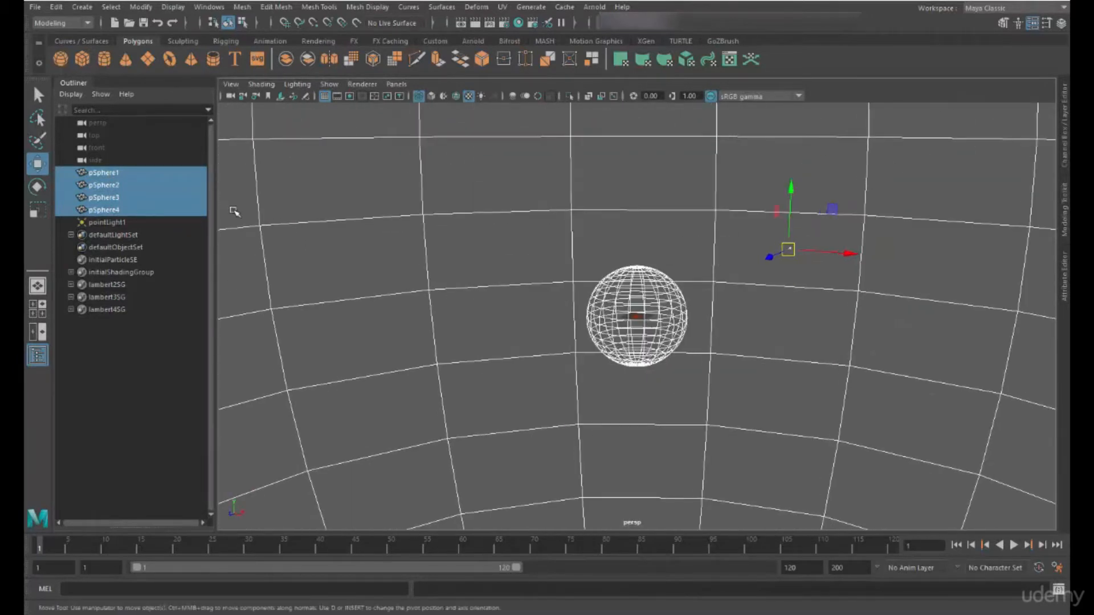
pyautogui.keyDown('alt'); pyautogui.moveTo(416, 245); pyautogui.dragTo(492, 267); pyautogui.keyUp('alt')
pyautogui.press('7')
pyautogui.moveTo(686, 359)
pyautogui.keyDown('alt'); pyautogui.mouseDown()
pyautogui.moveTo(638, 356)
pyautogui.moveTo(701, 351)
pyautogui.moveTo(782, 318)
pyautogui.moveTo(760, 333)
pyautogui.mouseUp(); pyautogui.keyUp('alt')
pyautogui.press('6')
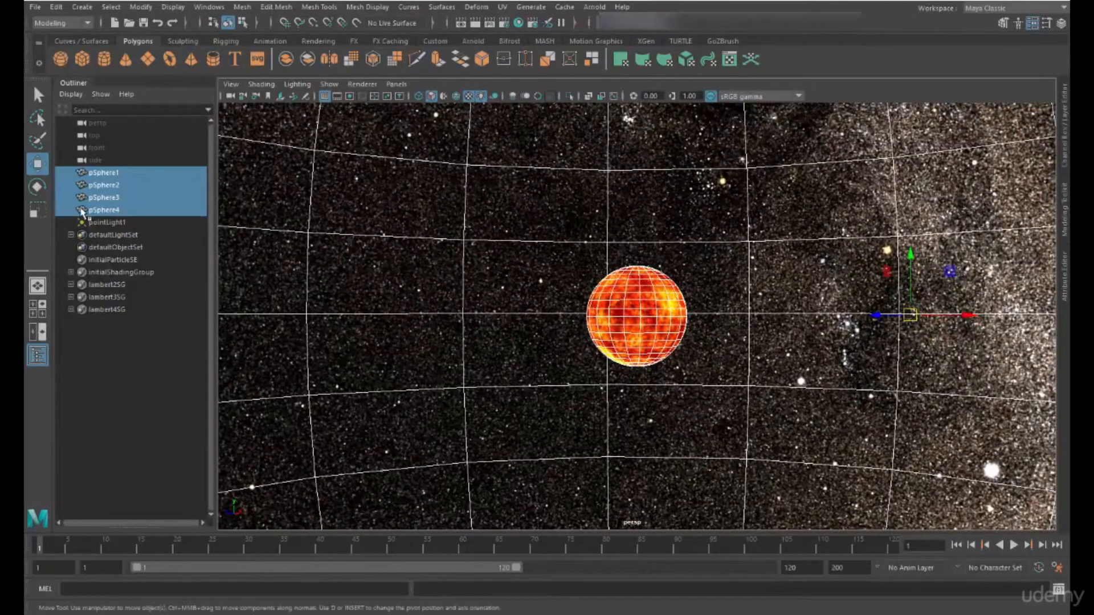
# Identify which sphere is the starfield backdrop, pSphere2, and rename it Poly_Backdrop.
pyautogui.click(95, 174)
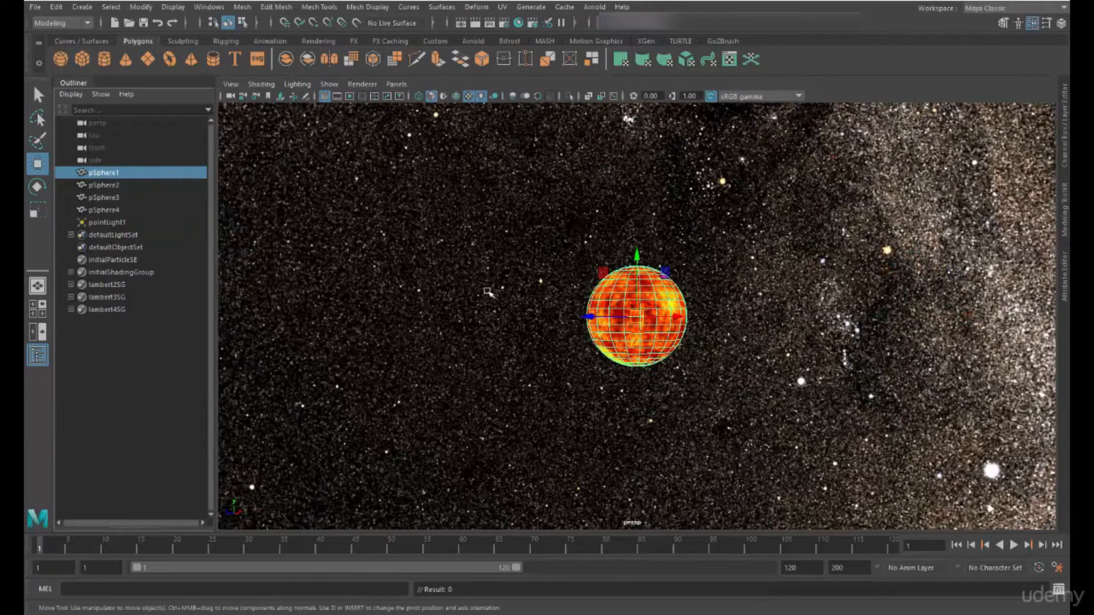
pyautogui.click(97, 185)
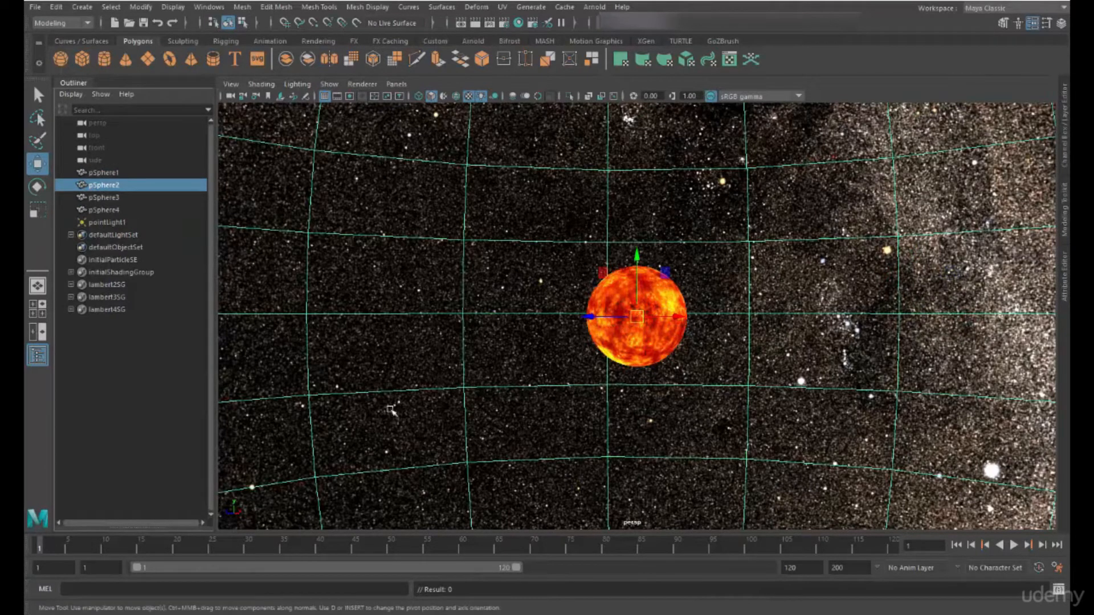
pyautogui.moveTo(740, 316)
pyautogui.keyDown('alt'); pyautogui.mouseDown()
pyautogui.moveTo(786, 240)
pyautogui.moveTo(738, 325)
pyautogui.moveTo(769, 317)
pyautogui.moveTo(735, 296)
pyautogui.mouseUp(); pyautogui.keyUp('alt')
pyautogui.doubleClick(118, 186)
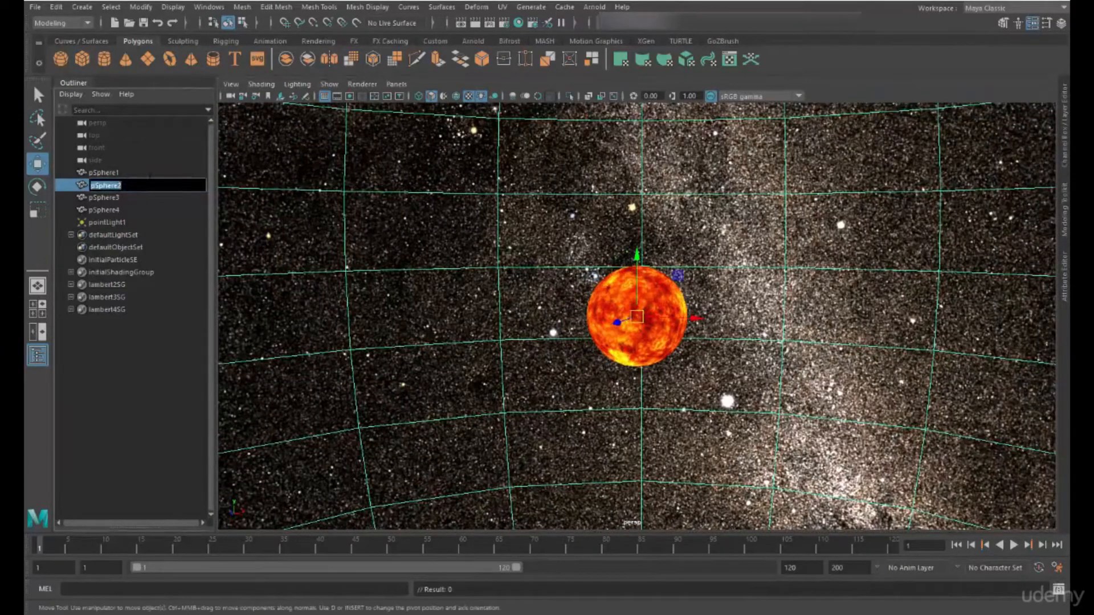
pyautogui.write('Poly_Backdrop')
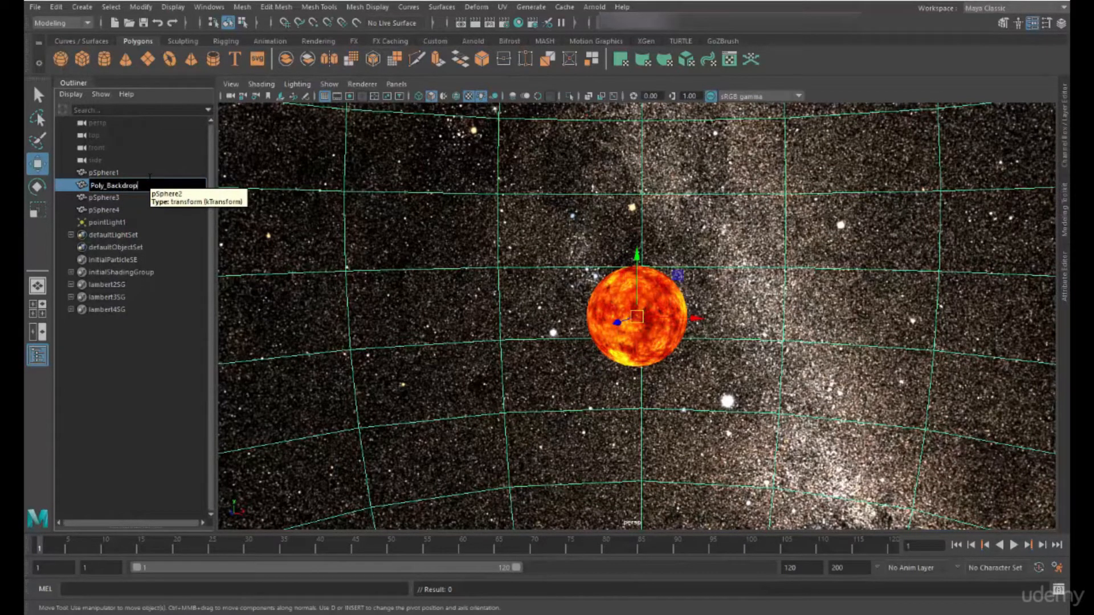
pyautogui.press('Return')
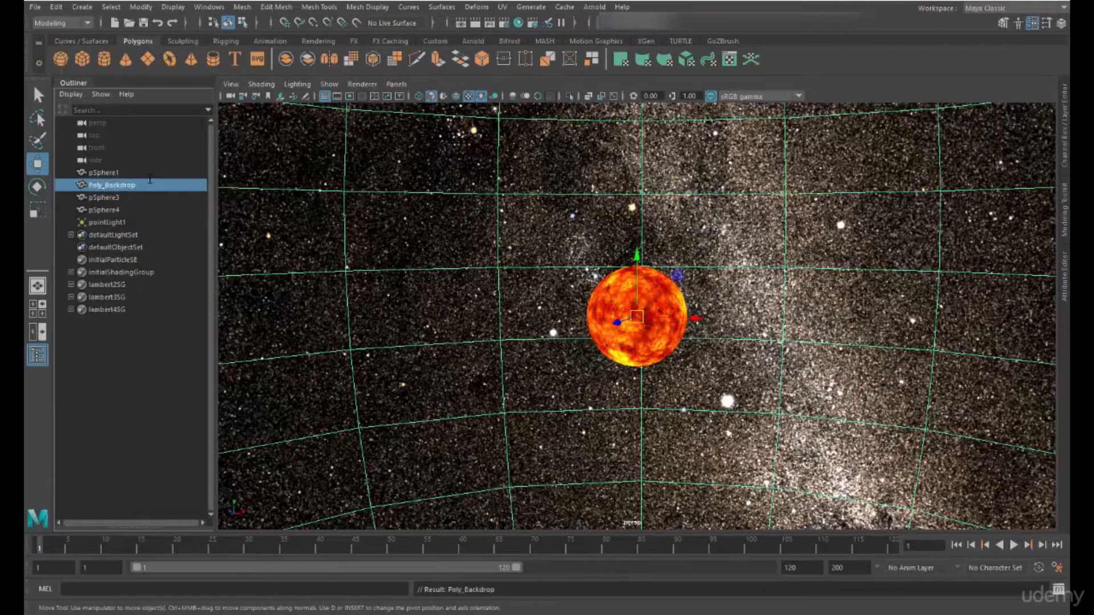
# Rename the sun sphere, pSphere1, to Poly_Sun.
pyautogui.doubleClick(113, 172)
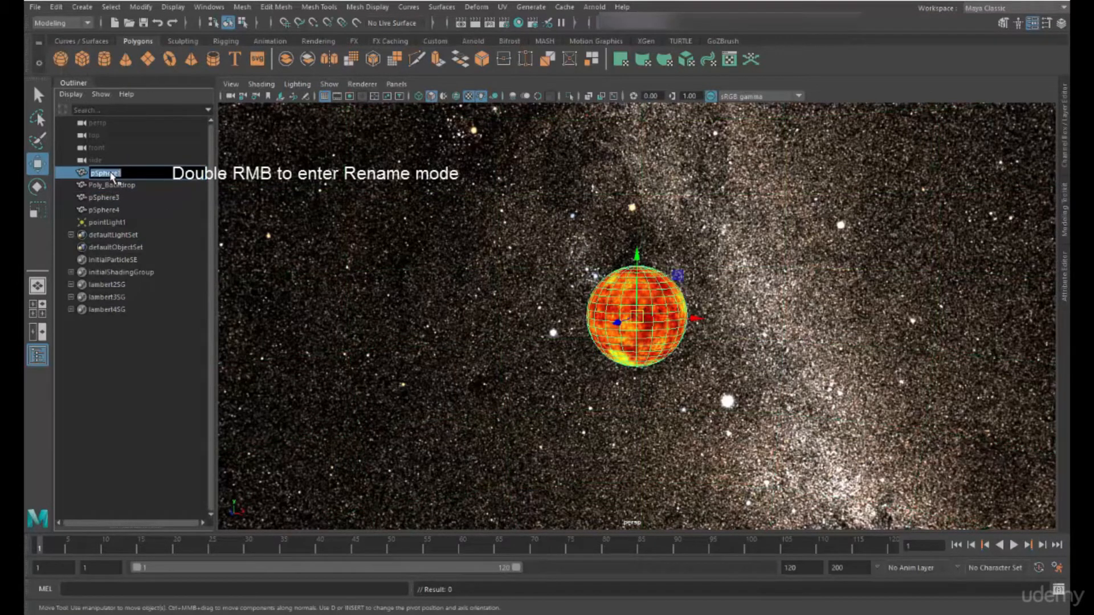
pyautogui.write('Poly_Sun')
pyautogui.press('Return')
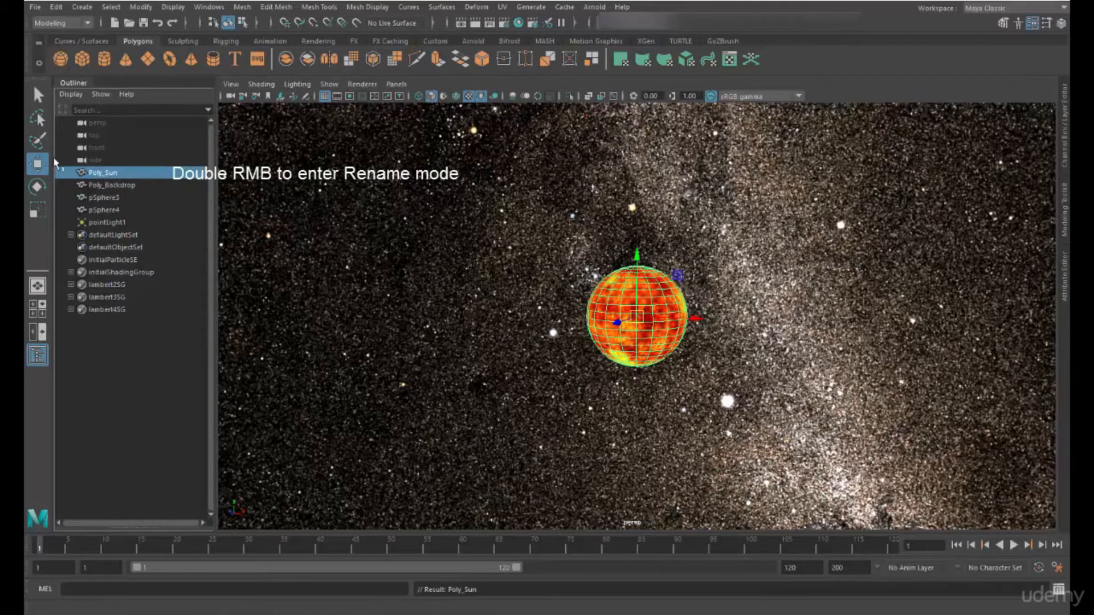
# Frame pSphere3, the Earth-textured sphere, and rename it Poly_Earth.
pyautogui.click(104, 197)
pyautogui.press('f')
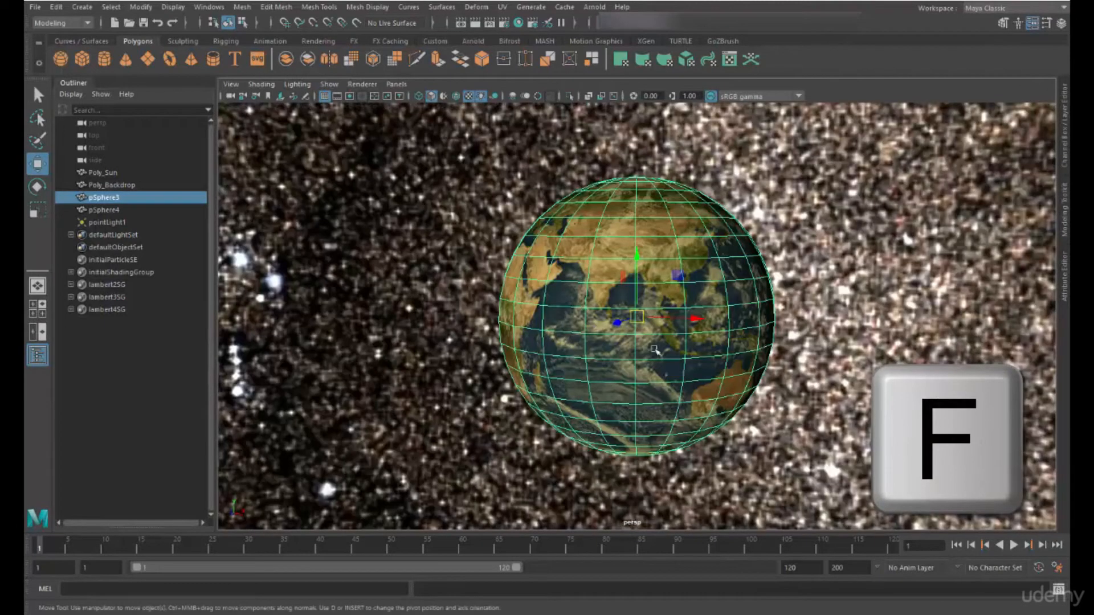
pyautogui.doubleClick(104, 197)
pyautogui.write('p')
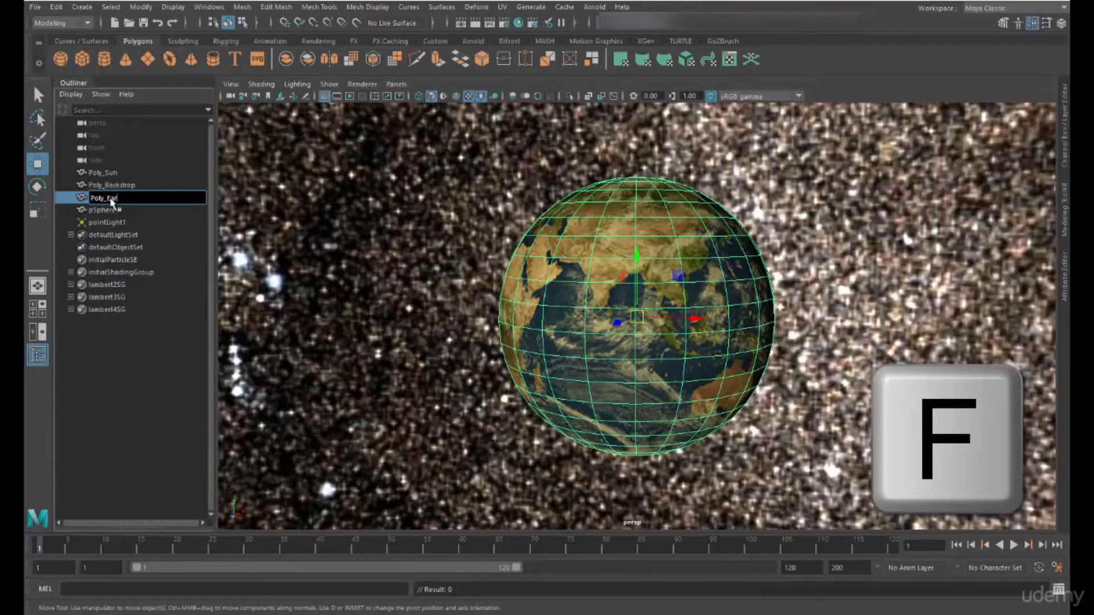
pyautogui.press('Return')
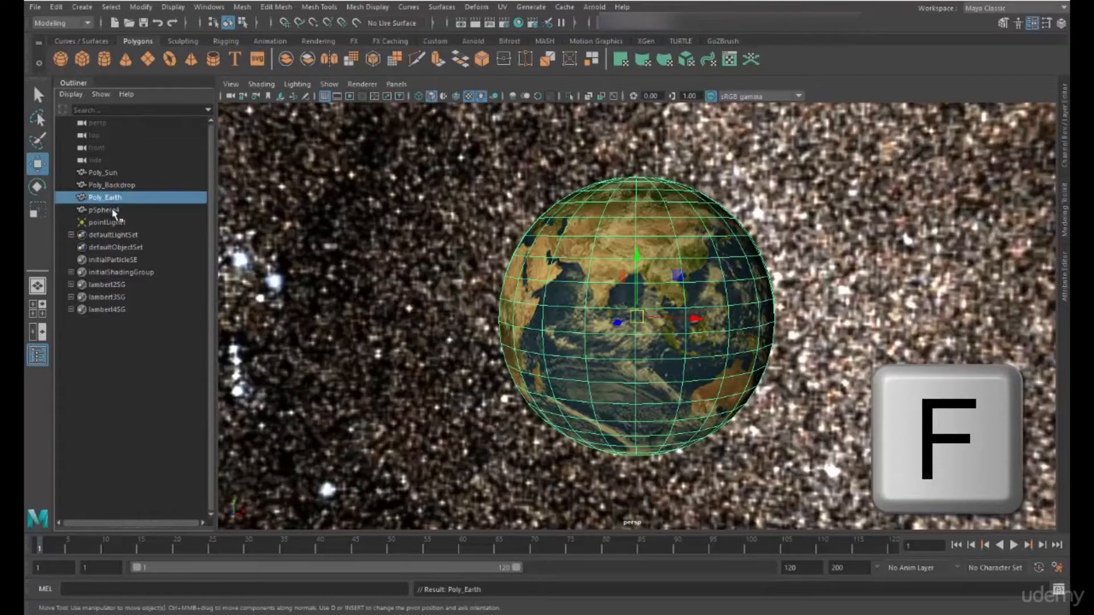
# Frame pSphere4, the moon-textured sphere, and rename it Poly_Moon.
pyautogui.click(113, 211)
pyautogui.press('f')
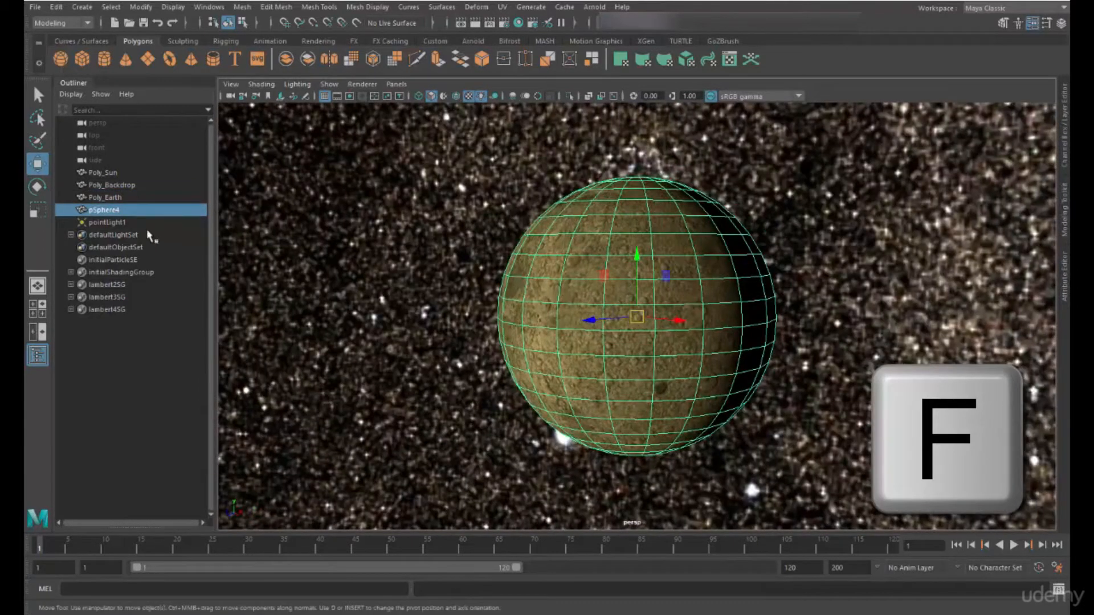
pyautogui.doubleClick(98, 210)
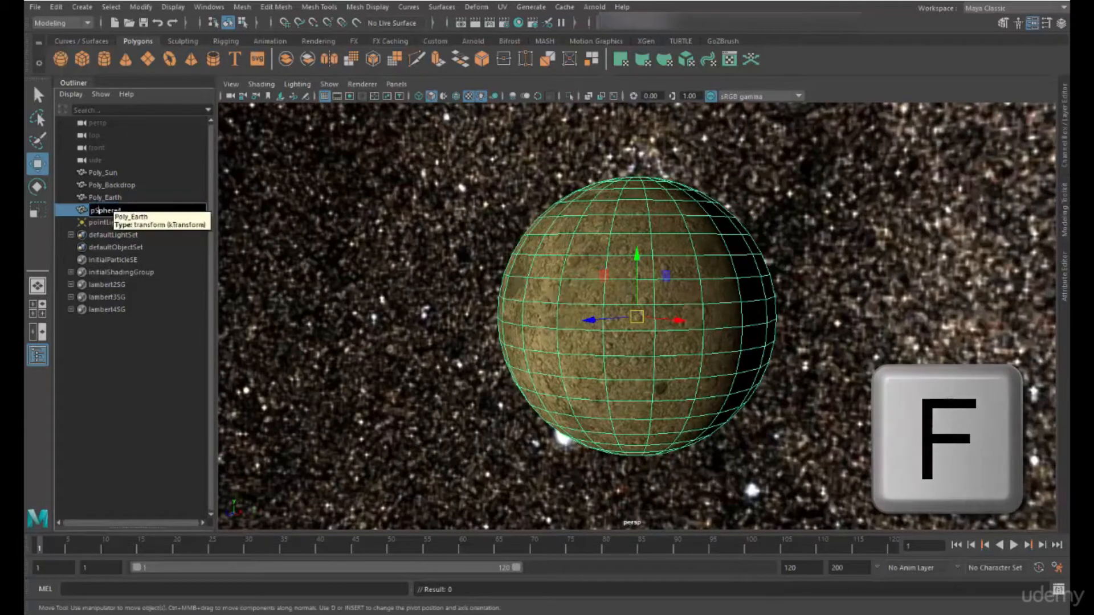
pyautogui.doubleClick(98, 210)
pyautogui.press('BackSpace')
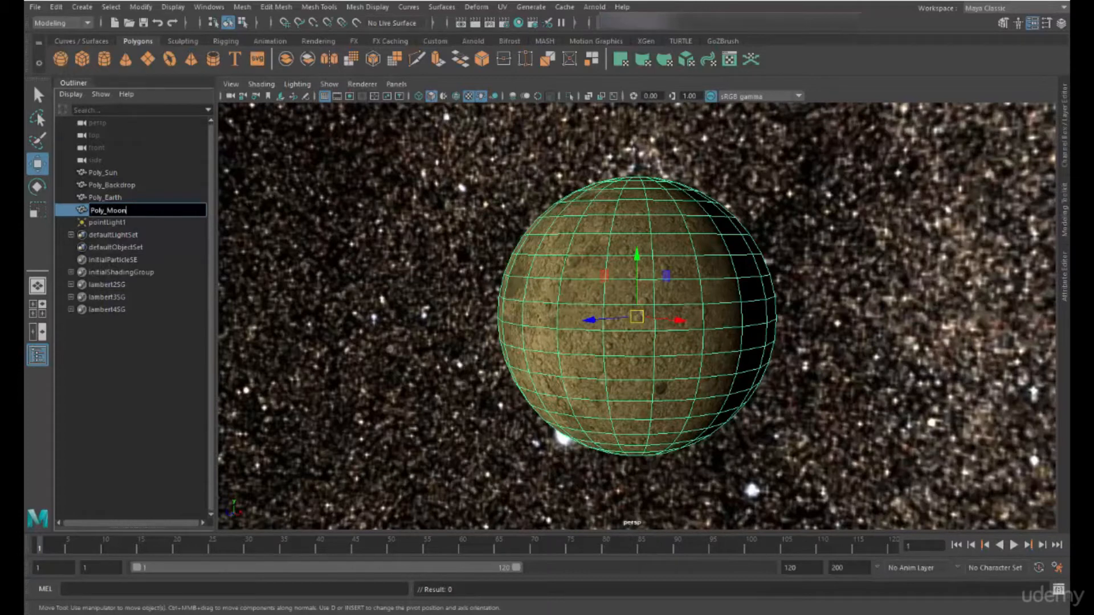
pyautogui.write('Poly_Moon')
pyautogui.press('Return')
# Review the renamed backdrop, Earth and moon objects one after another in the Outliner and viewport.
pyautogui.keyDown('alt'); pyautogui.moveTo(706, 319); pyautogui.dragTo(842, 378); pyautogui.keyUp('alt')
pyautogui.keyDown('alt'); pyautogui.moveTo(842, 379); pyautogui.dragTo(902, 341, button='middle'); pyautogui.keyUp('alt')
pyautogui.keyDown('alt'); pyautogui.moveTo(902, 341); pyautogui.dragTo(650, 342, button='right'); pyautogui.keyUp('alt')
pyautogui.keyDown('alt'); pyautogui.moveTo(649, 342); pyautogui.dragTo(381, 321); pyautogui.keyUp('alt')
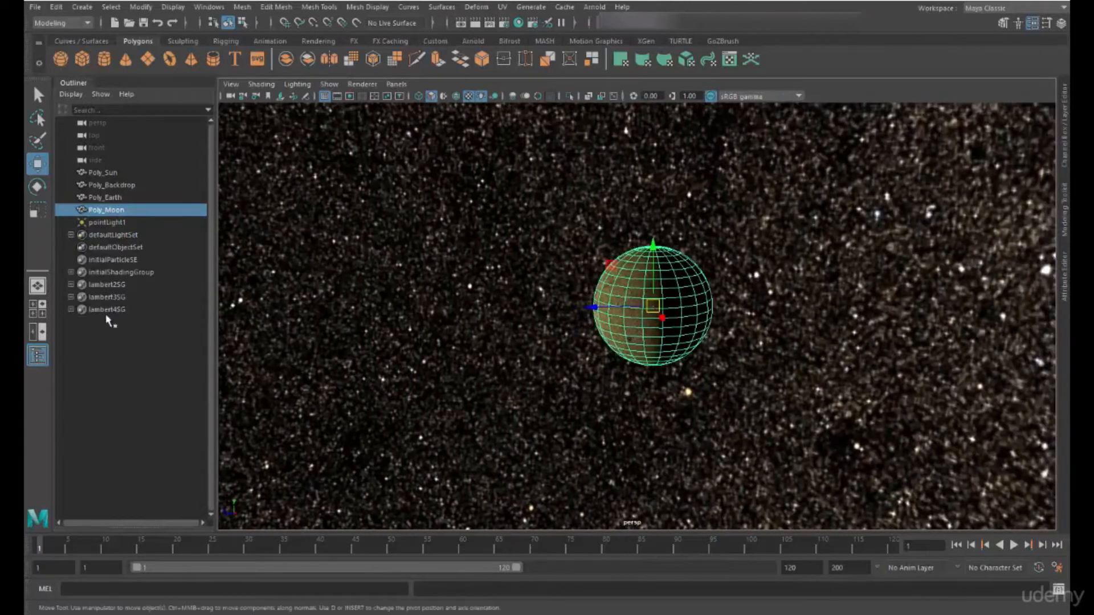
pyautogui.click(109, 185)
pyautogui.click(105, 197)
pyautogui.click(106, 210)
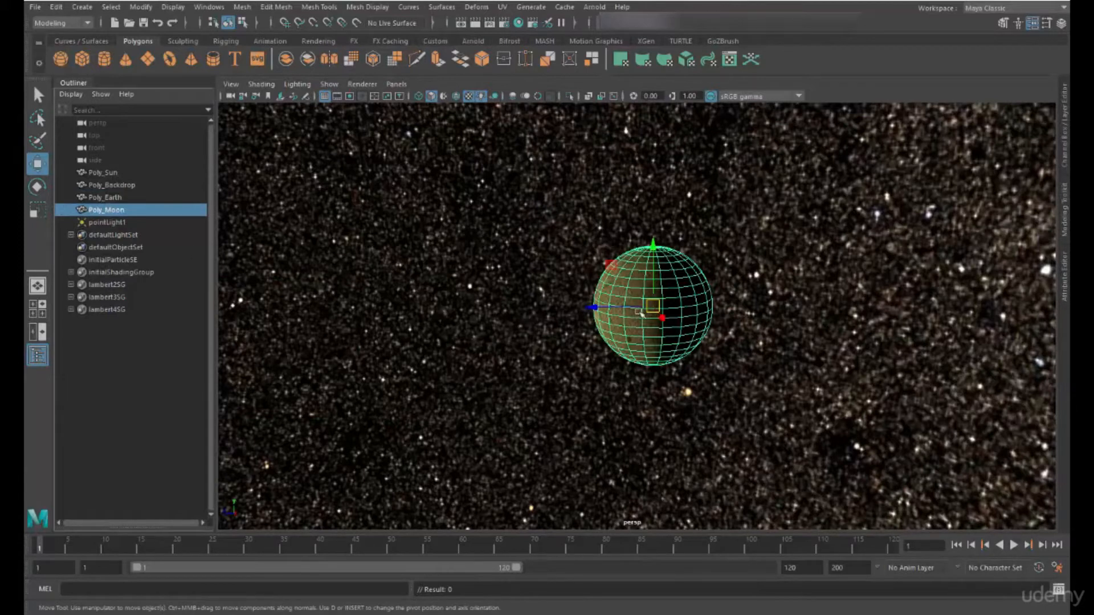
pyautogui.keyDown('alt'); pyautogui.moveTo(558, 338); pyautogui.dragTo(607, 343, button='middle'); pyautogui.keyUp('alt')
pyautogui.moveTo(722, 334)
pyautogui.keyDown('alt'); pyautogui.mouseDown()
pyautogui.moveTo(820, 336)
pyautogui.moveTo(708, 335)
pyautogui.mouseUp(); pyautogui.keyUp('alt')
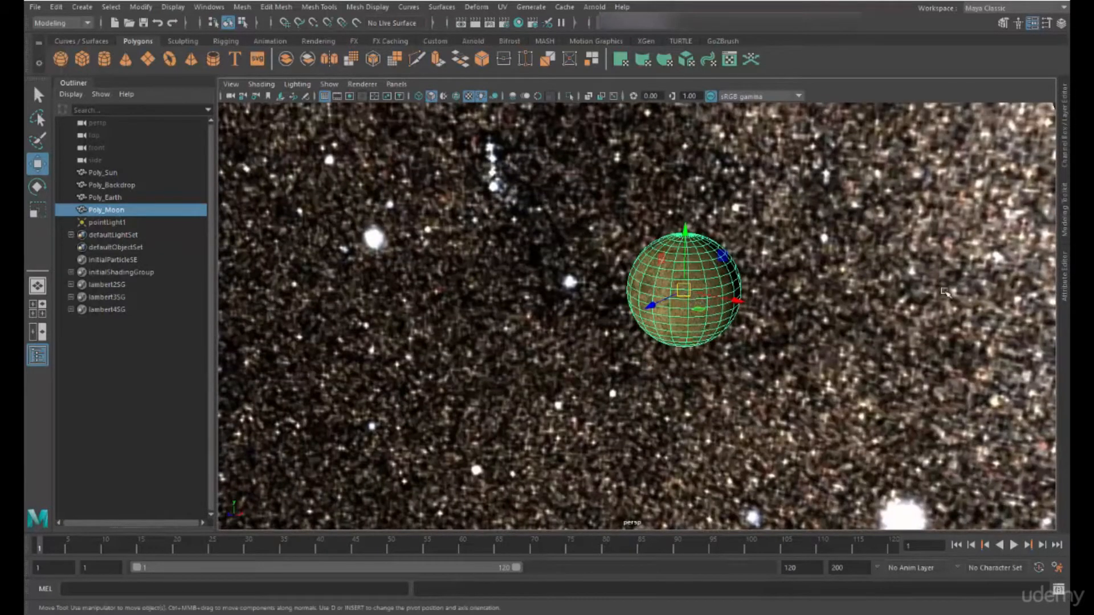
# Show the Channel Box and compare the translation values of the moon, Earth, sun and backdrop.
pyautogui.click(1063, 152)
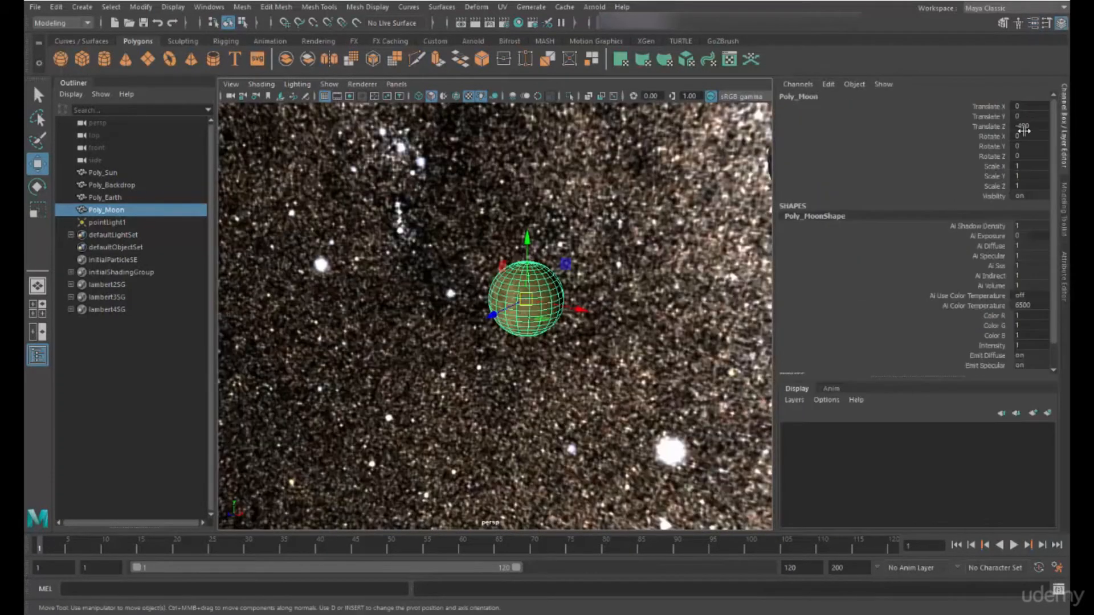
pyautogui.keyDown('alt'); pyautogui.moveTo(578, 279); pyautogui.dragTo(514, 256); pyautogui.keyUp('alt')
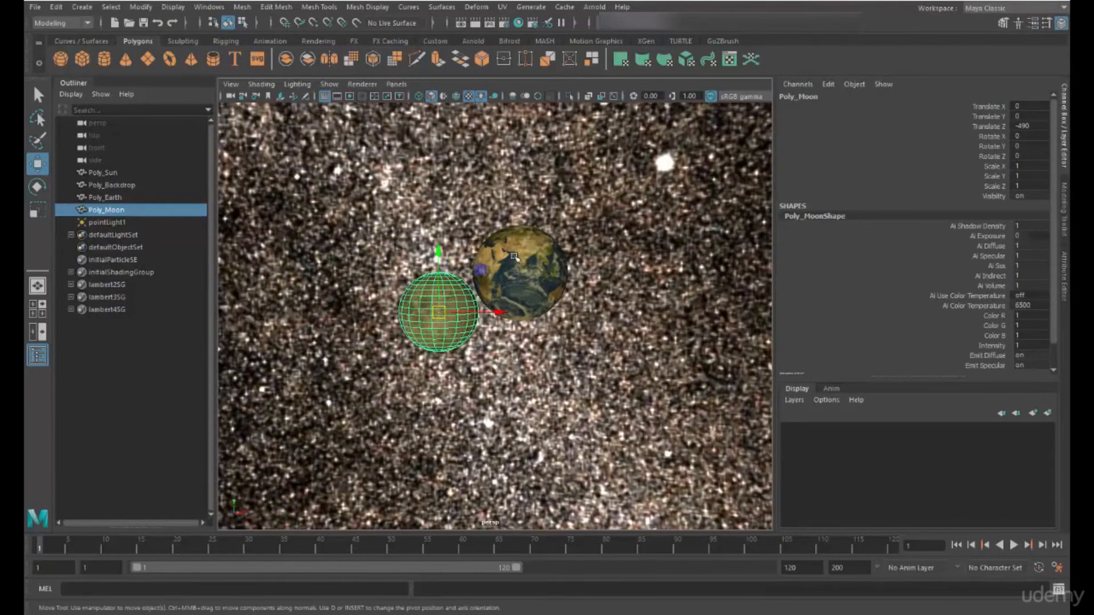
pyautogui.click(544, 261)
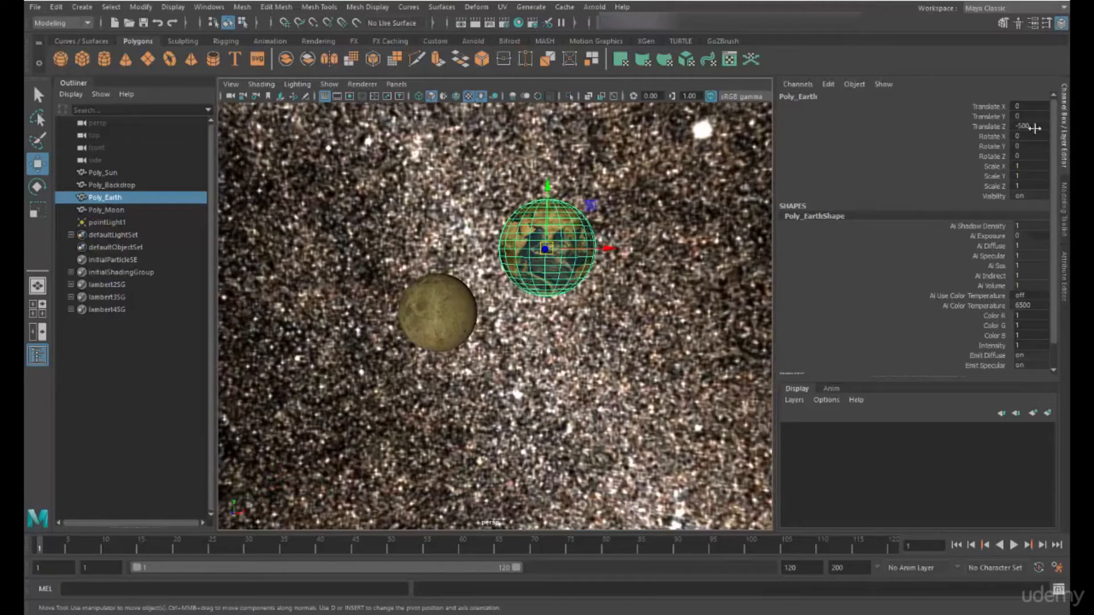
pyautogui.click(450, 332)
pyautogui.keyDown('alt'); pyautogui.moveTo(498, 358); pyautogui.dragTo(570, 348); pyautogui.keyUp('alt')
pyautogui.click(103, 172)
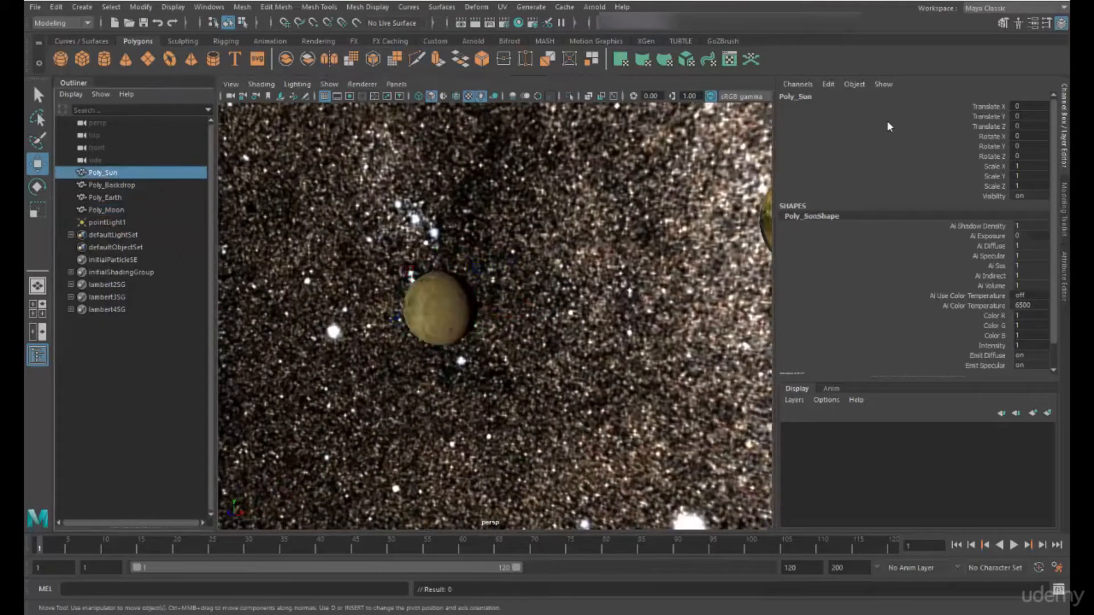
pyautogui.click(114, 186)
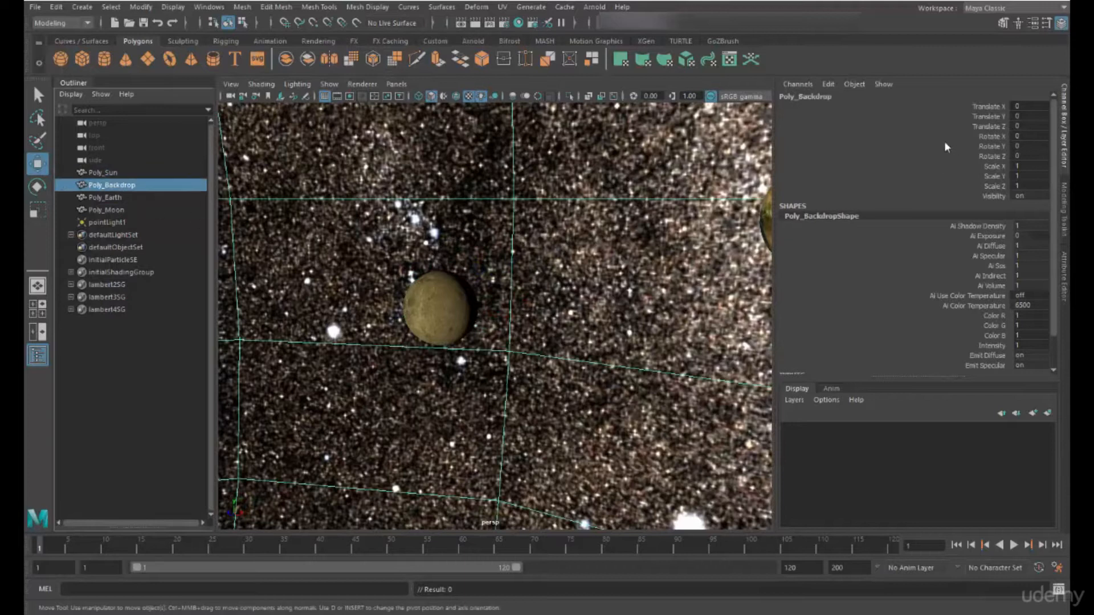
pyautogui.keyDown('alt'); pyautogui.moveTo(497, 353); pyautogui.dragTo(522, 357); pyautogui.keyUp('alt')
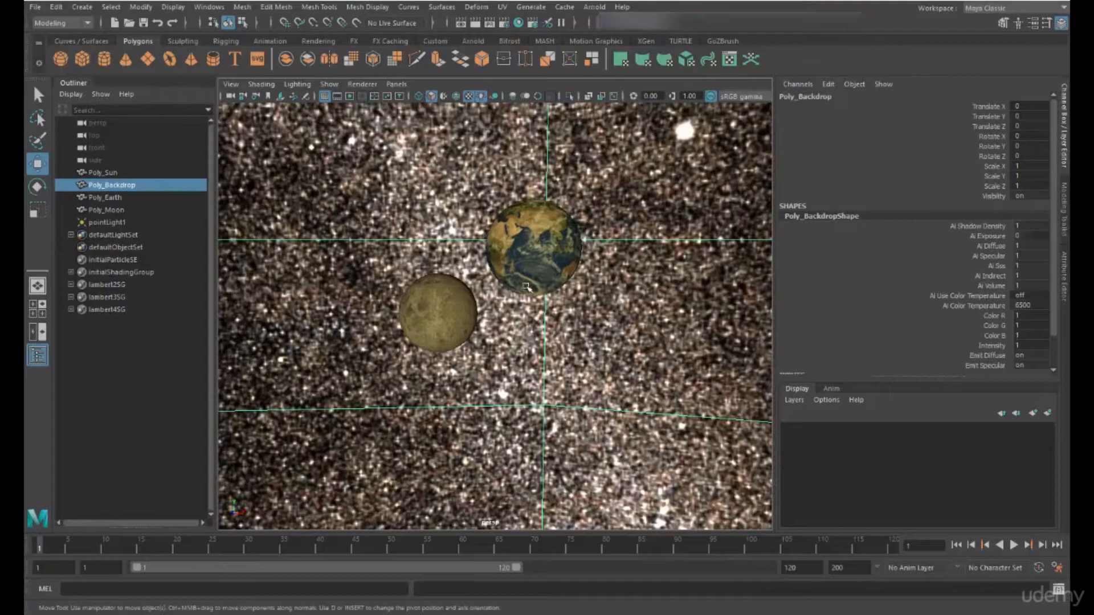
pyautogui.keyDown('alt'); pyautogui.moveTo(490, 329); pyautogui.dragTo(578, 350); pyautogui.keyUp('alt')
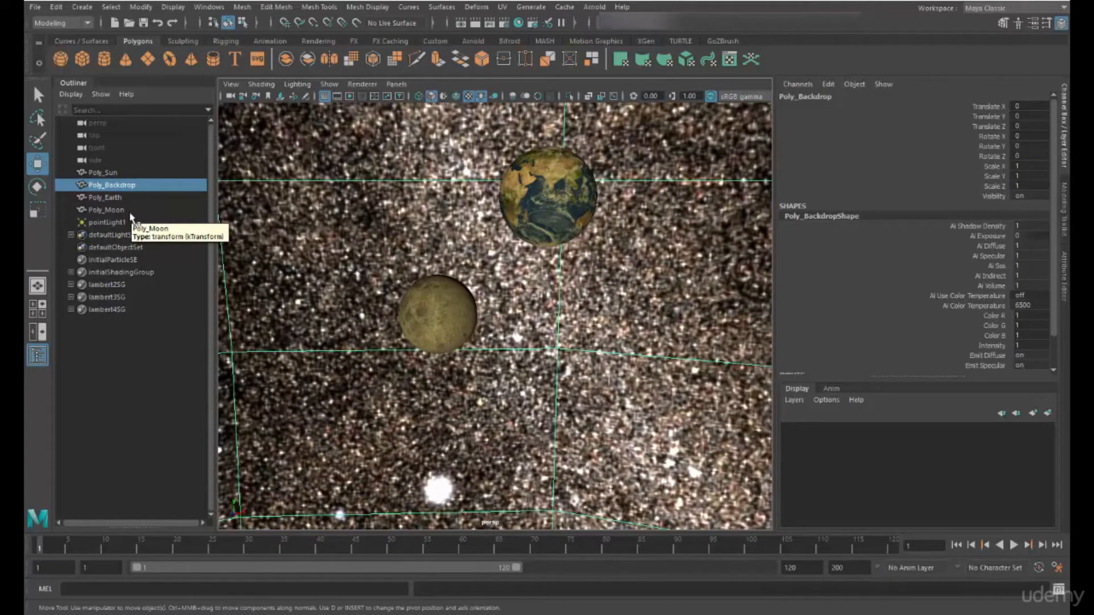
# Parent Poly_Moon under Poly_Earth and expand the Earth's hierarchy in the Outliner.
pyautogui.click(114, 210)
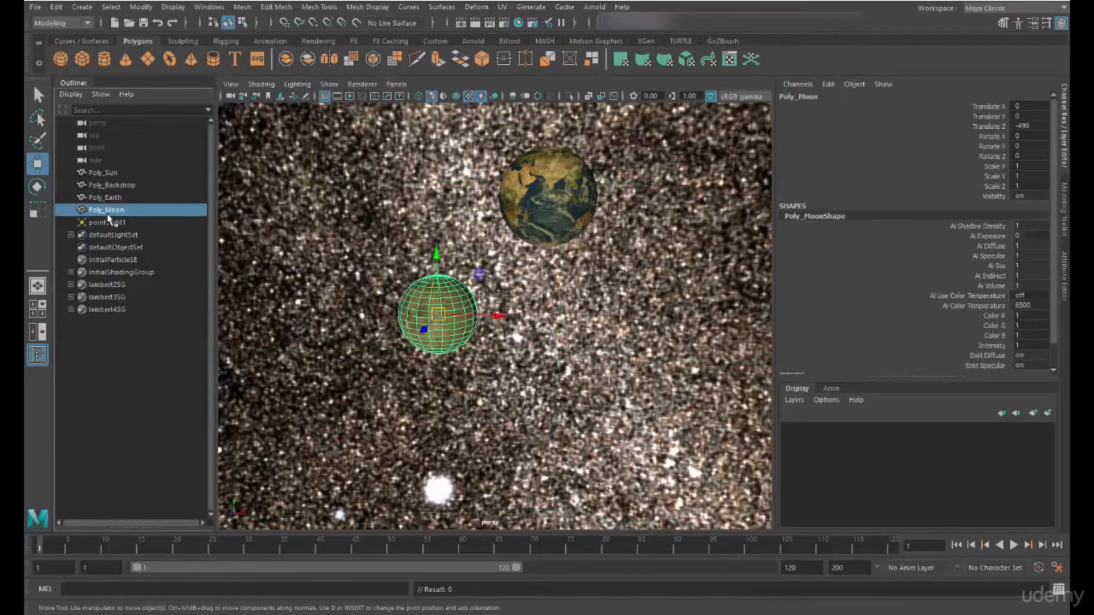
pyautogui.moveTo(110, 214); pyautogui.dragTo(111, 196)
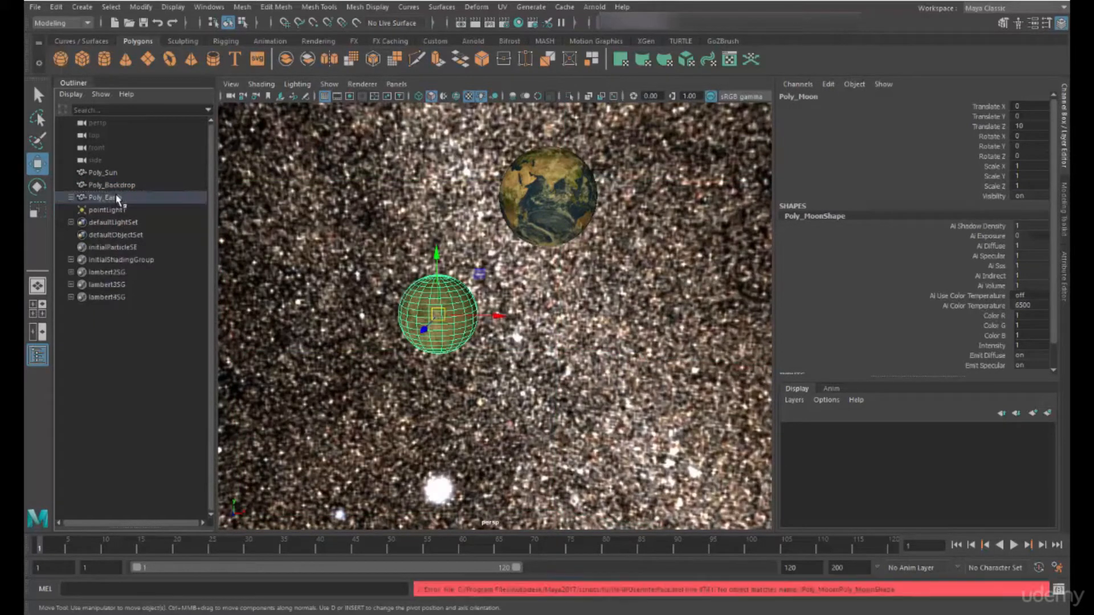
pyautogui.click(70, 198)
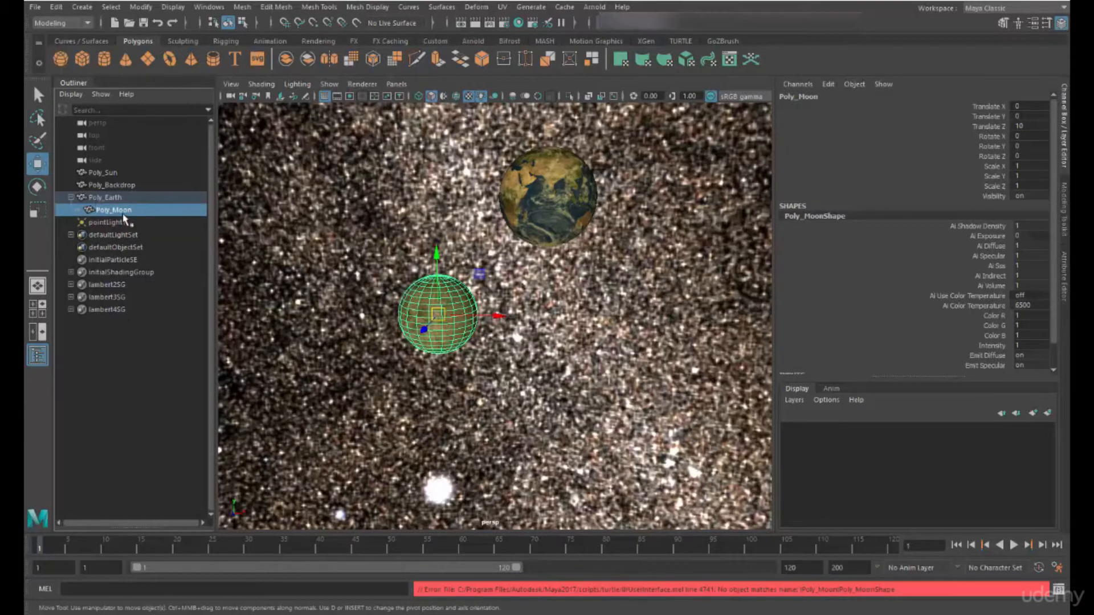
pyautogui.keyDown('alt'); pyautogui.moveTo(500, 322); pyautogui.dragTo(450, 325); pyautogui.keyUp('alt')
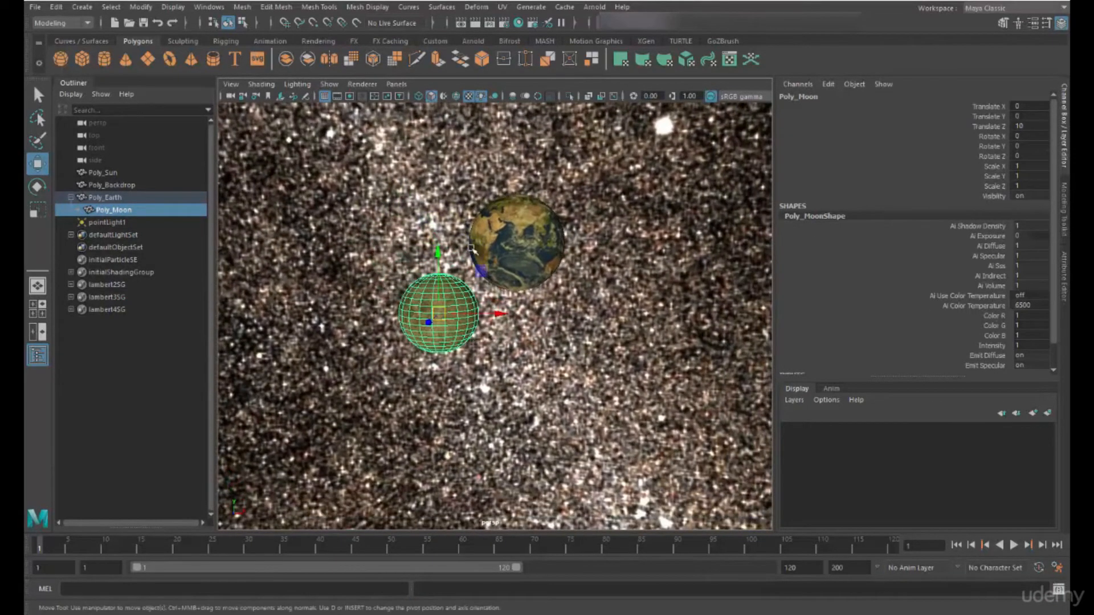
# Select Poly_Earth and inspect its parent-child relationship with the moon in the viewport.
pyautogui.click(115, 200)
pyautogui.keyDown('alt'); pyautogui.moveTo(622, 278); pyautogui.dragTo(578, 367); pyautogui.keyUp('alt')
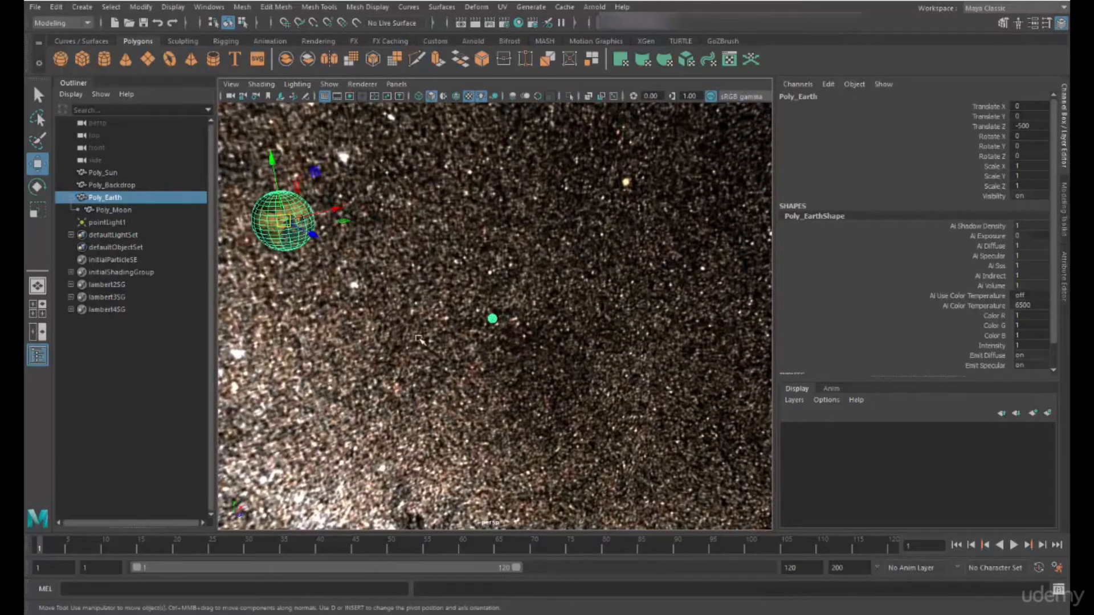
pyautogui.keyDown('alt'); pyautogui.moveTo(392, 340); pyautogui.dragTo(347, 324); pyautogui.keyUp('alt')
# Set a keyframe on Poly_Moon's Rotate Y channel at frame 1.
pyautogui.click(116, 213)
pyautogui.moveTo(589, 310)
pyautogui.keyDown('alt'); pyautogui.mouseDown()
pyautogui.moveTo(529, 314)
pyautogui.moveTo(570, 315)
pyautogui.mouseUp(); pyautogui.keyUp('alt')
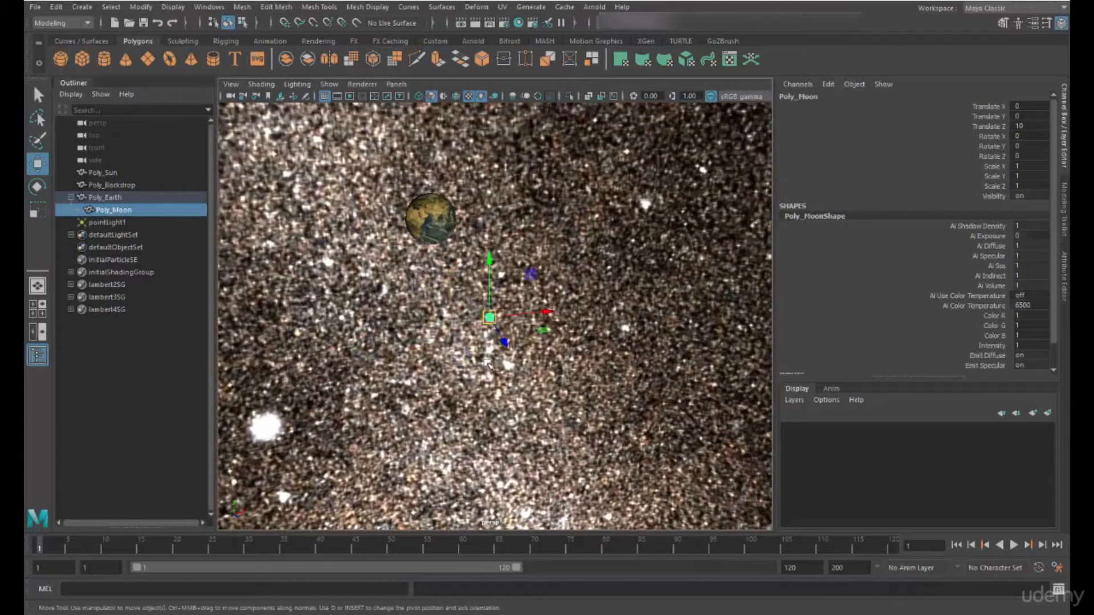
pyautogui.keyDown('alt'); pyautogui.moveTo(472, 371); pyautogui.dragTo(505, 348); pyautogui.keyUp('alt')
pyautogui.keyDown('alt'); pyautogui.moveTo(504, 349); pyautogui.dragTo(757, 287, button='right'); pyautogui.keyUp('alt')
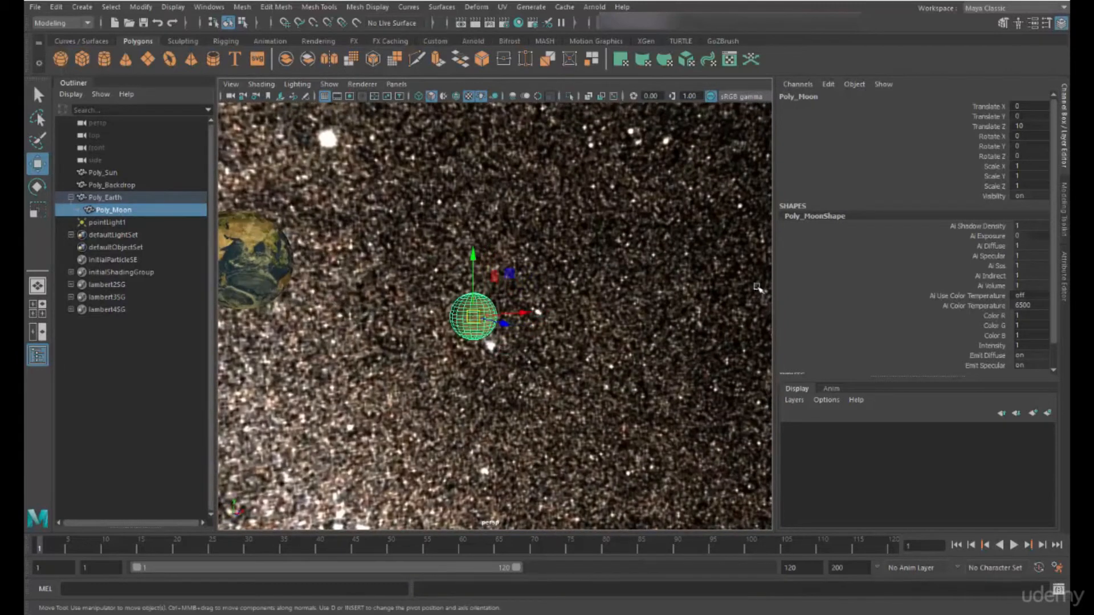
pyautogui.click(989, 146)
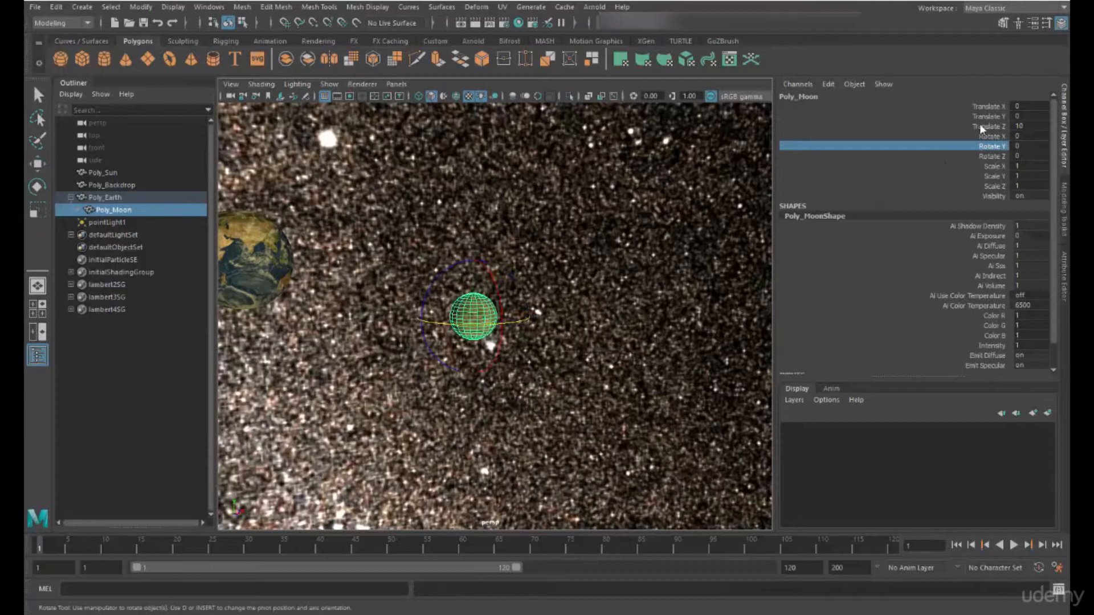
pyautogui.rightClick(982, 147)
pyautogui.click(970, 153)
# Key Poly_Moon's Rotate Y at 15 on frame 120 and play back the animation.
pyautogui.moveTo(48, 549); pyautogui.dragTo(935, 540)
pyautogui.doubleClick(1024, 147)
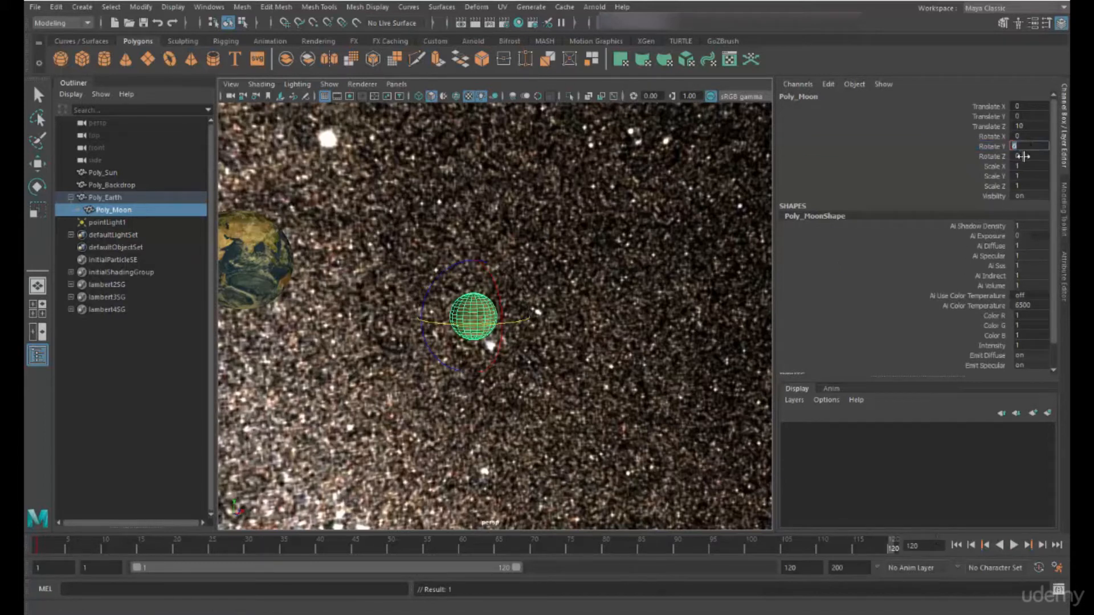
pyautogui.write('15')
pyautogui.press('Return')
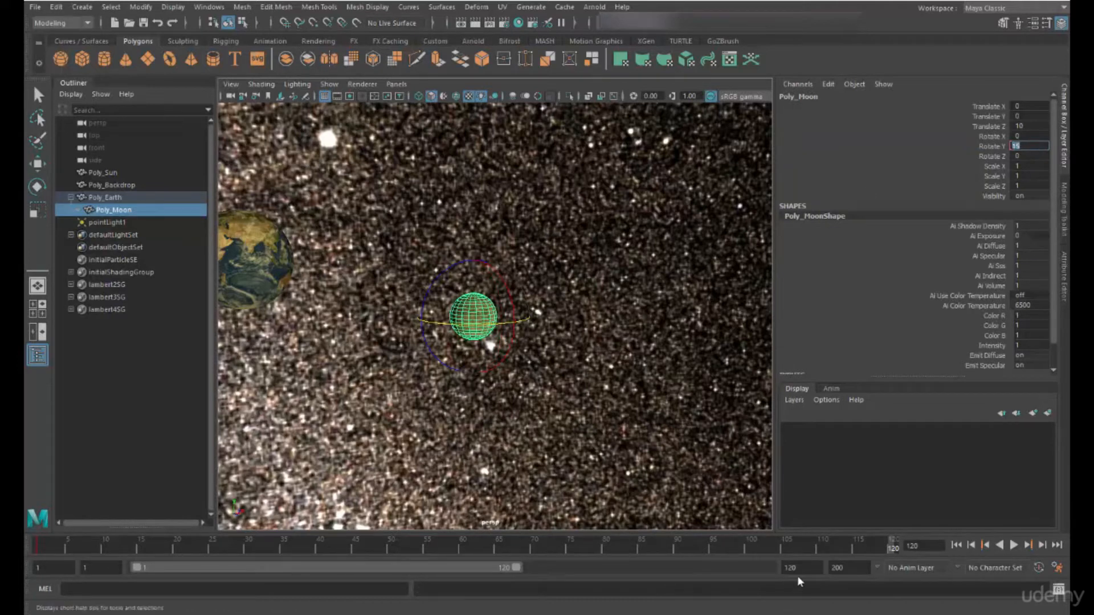
pyautogui.click(987, 145)
pyautogui.rightClick(986, 145)
pyautogui.click(981, 165)
pyautogui.hotkey('alt', 'v')
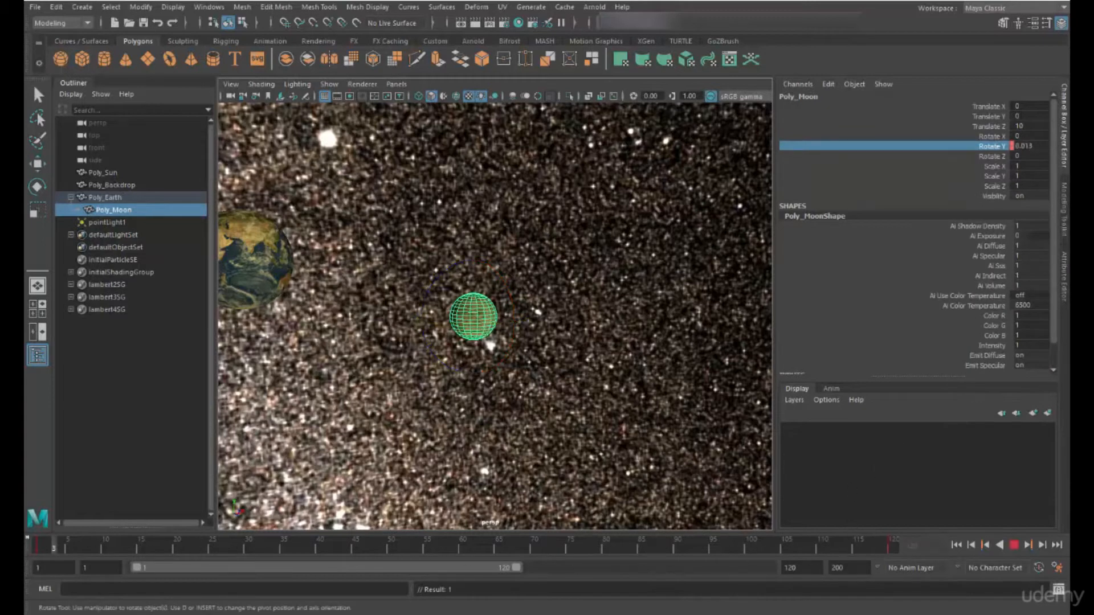
pyautogui.hotkey('alt', 'v')
# Select Poly_Earth and set a keyframe on its Rotate Y channel at frame 1.
pyautogui.click(104, 198)
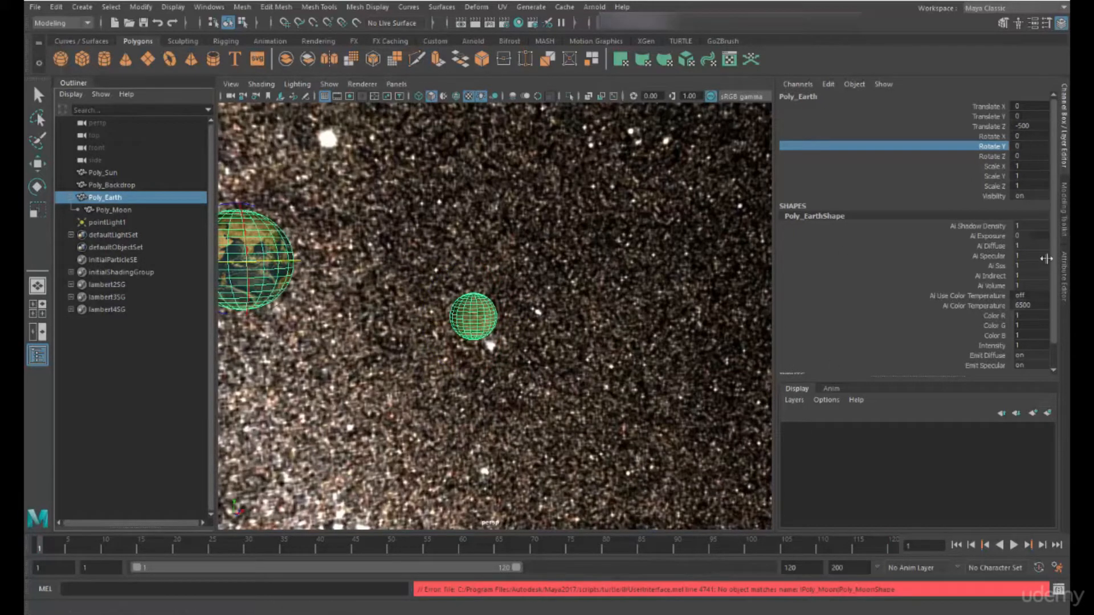
pyautogui.rightClick(993, 148)
pyautogui.click(986, 168)
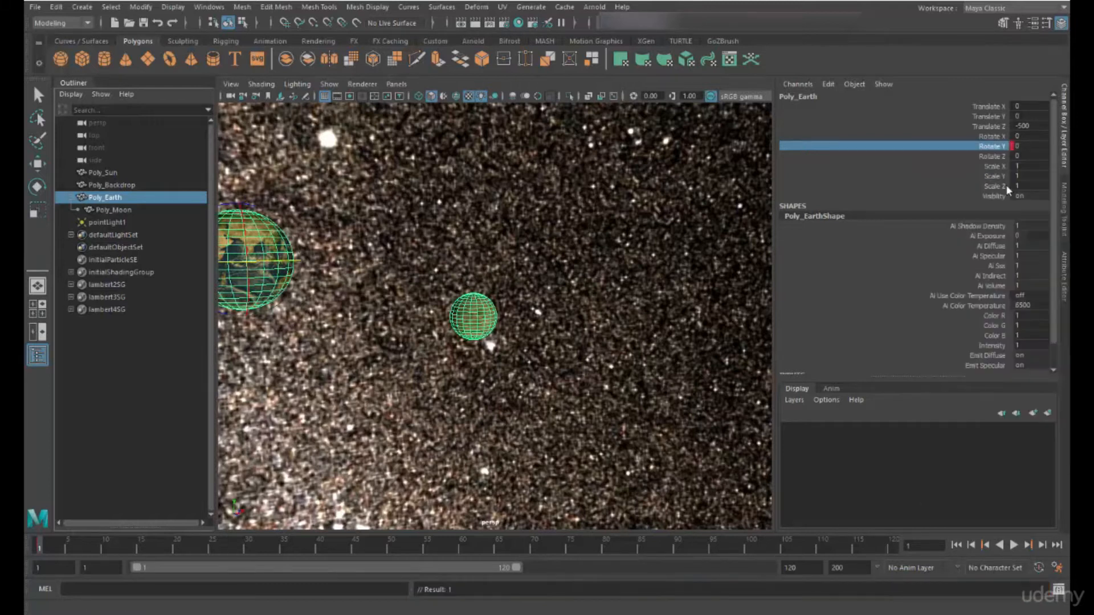
# Key Poly_Earth's Rotate Y at 359 on frame 120 and play back the animation.
pyautogui.click(892, 546)
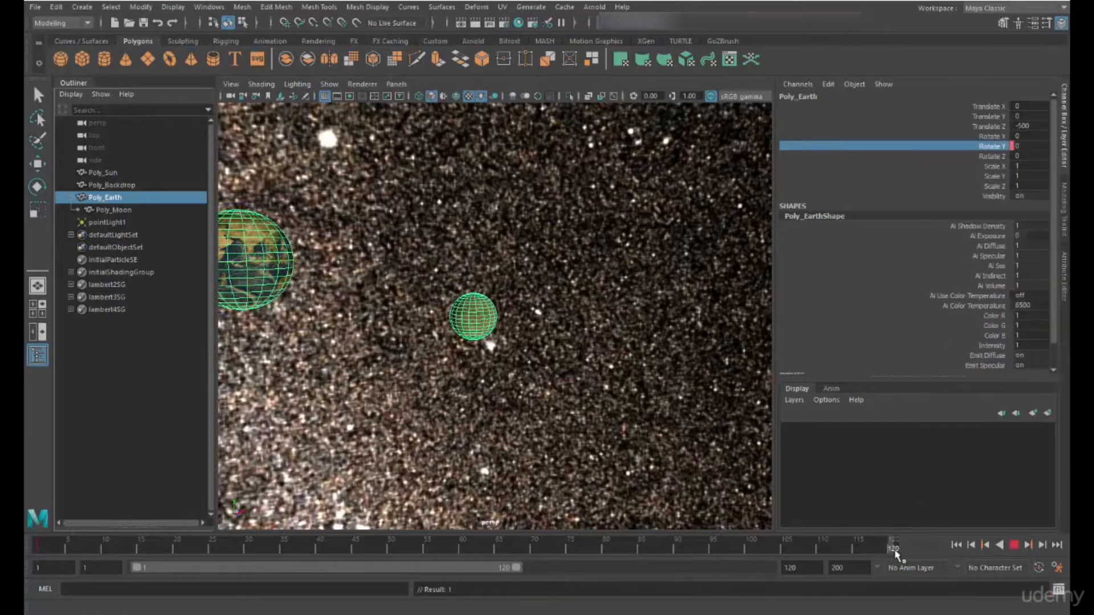
pyautogui.doubleClick(1026, 147)
pyautogui.write('359')
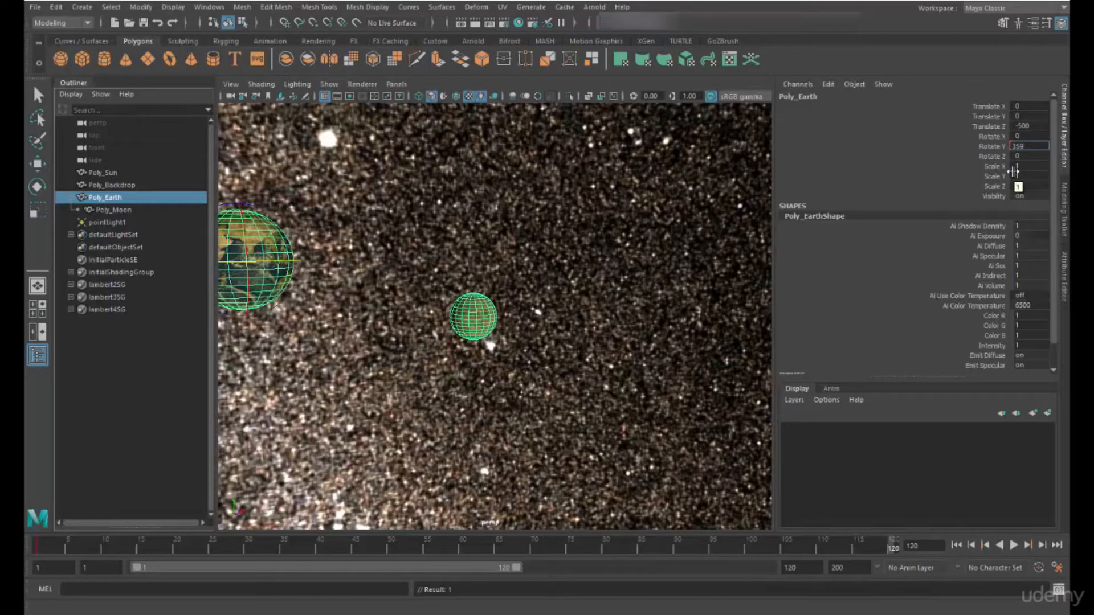
pyautogui.press('Return')
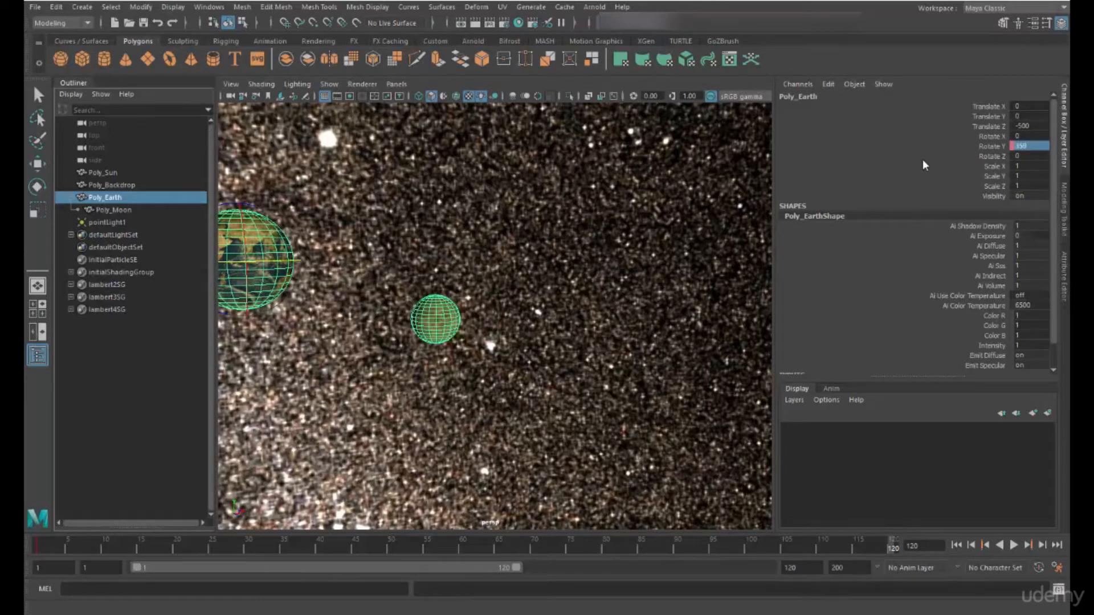
pyautogui.click(986, 146)
pyautogui.rightClick(986, 146)
pyautogui.click(957, 172)
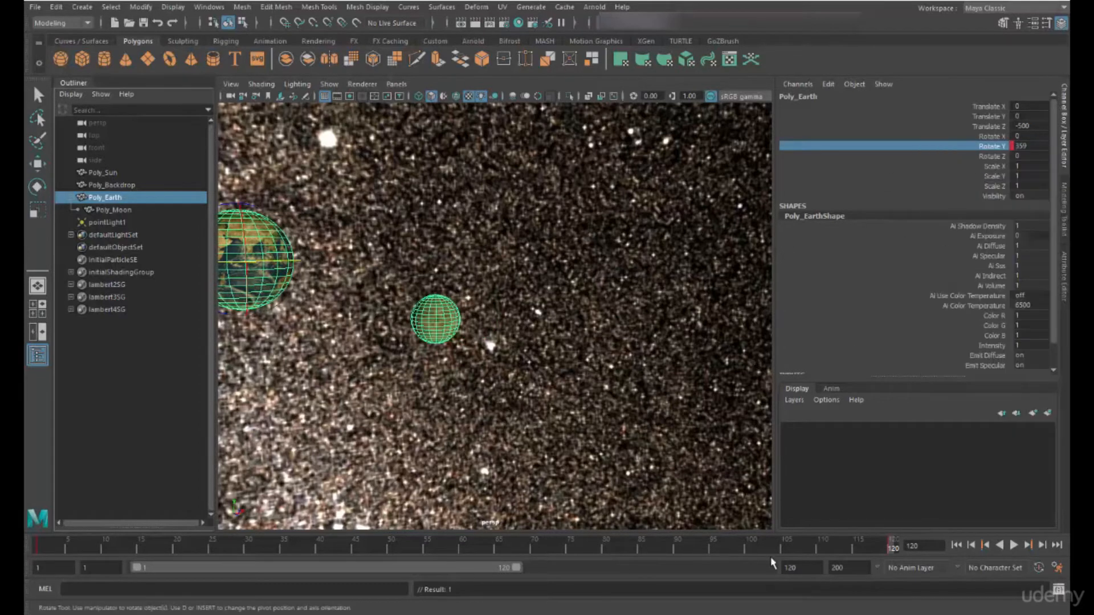
pyautogui.hotkey('alt', 'v')
# Unparent Poly_Moon from Poly_Earth in the Outliner and play the animation to compare the motion of the separate objects.
pyautogui.click(137, 209)
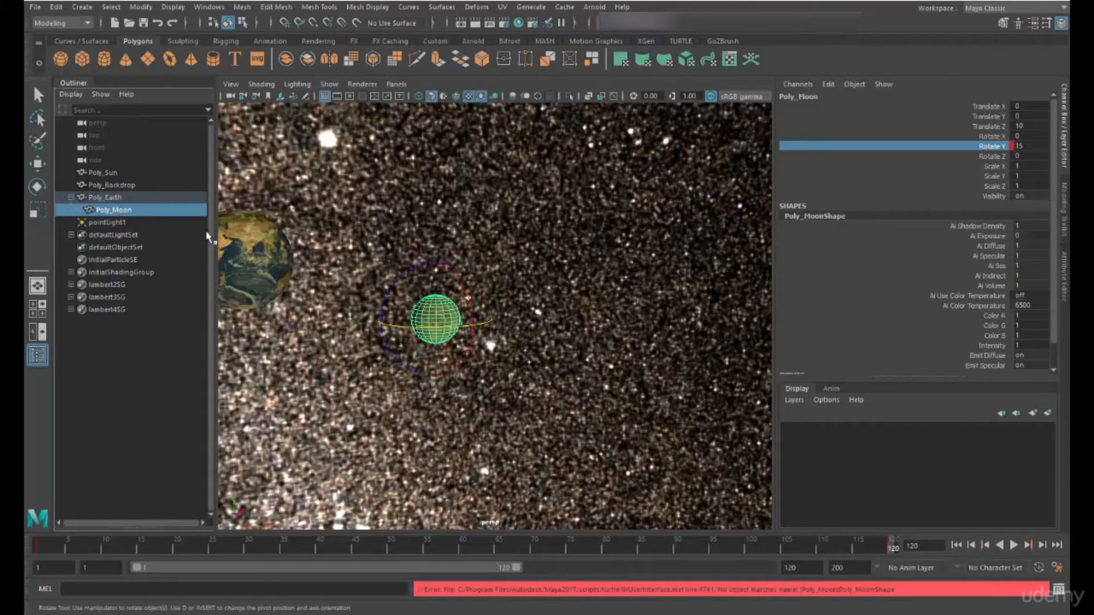
pyautogui.moveTo(124, 210); pyautogui.dragTo(119, 413, button='middle')
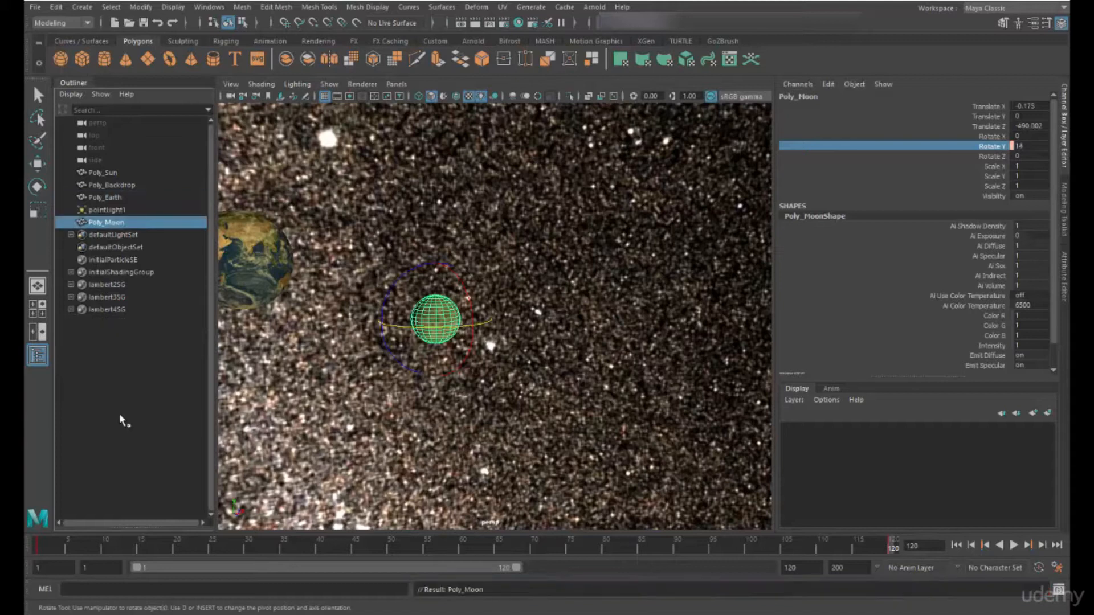
pyautogui.hotkey('alt', 'v')
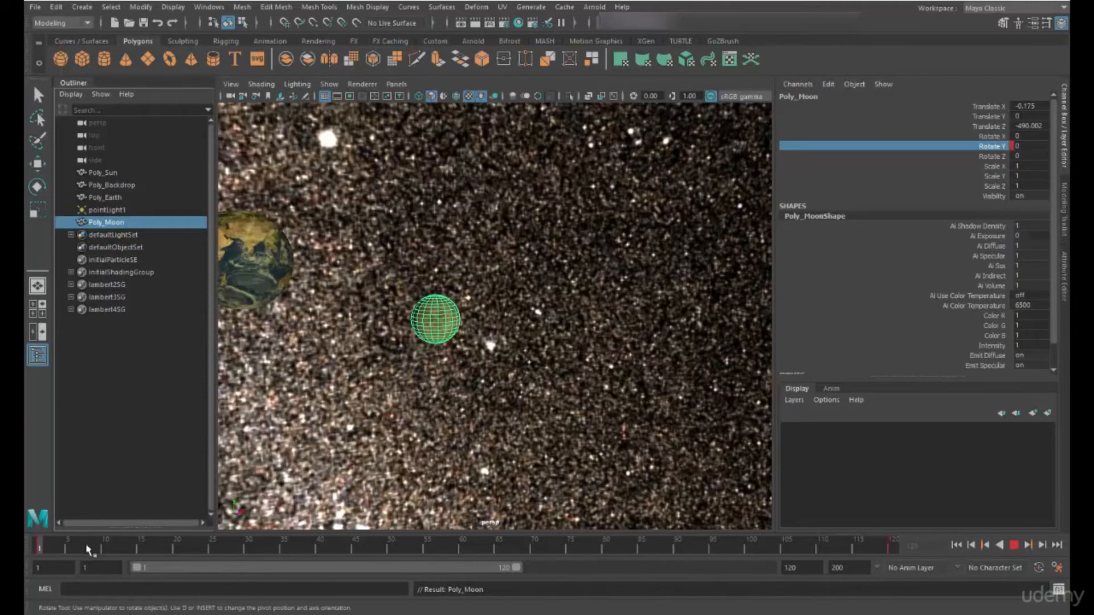
pyautogui.hotkey('alt', 'v')
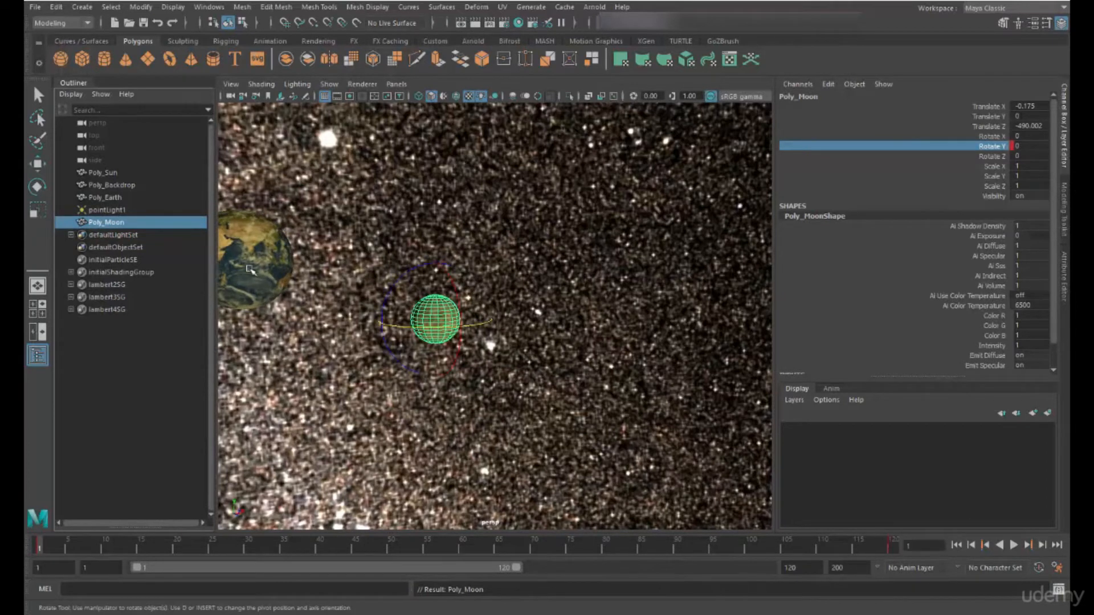
pyautogui.hotkey('alt', 'v')
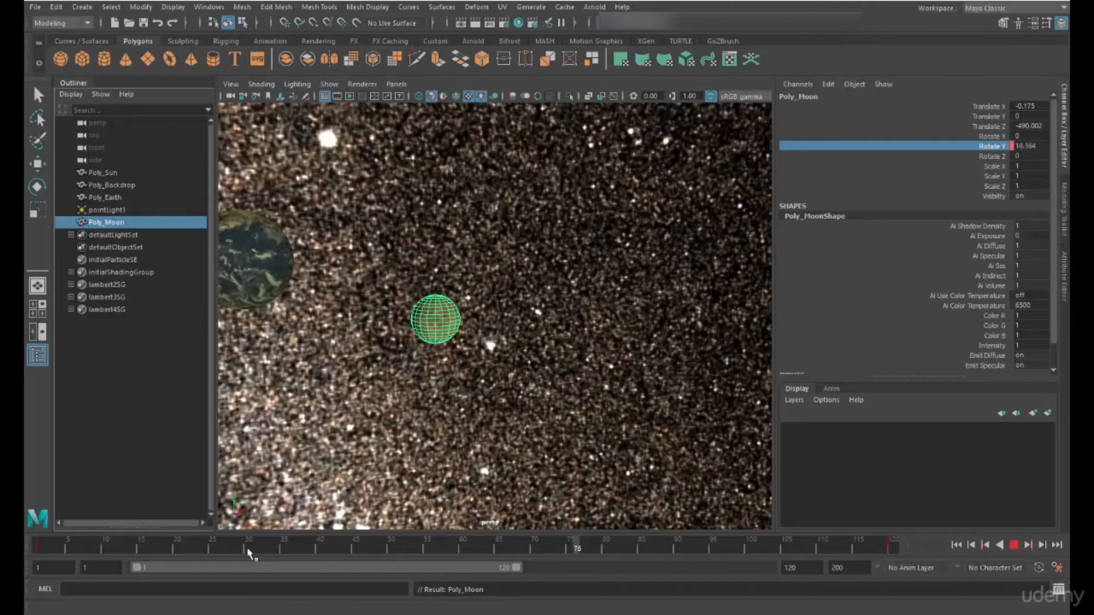
pyautogui.hotkey('alt', 'v')
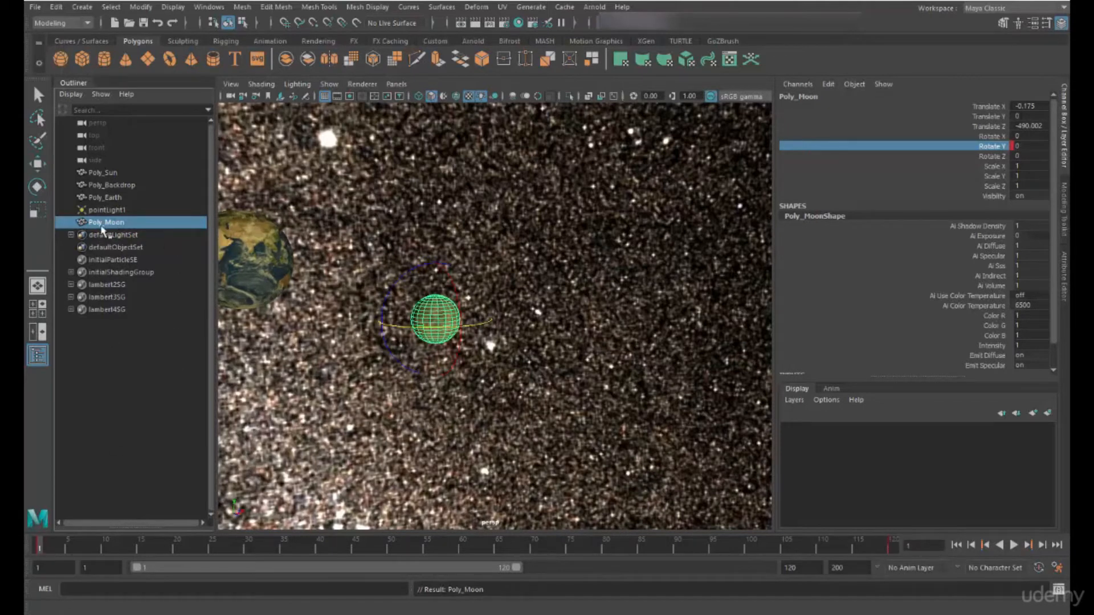
pyautogui.moveTo(108, 224); pyautogui.dragTo(105, 120, button='middle')
pyautogui.moveTo(49, 552)
pyautogui.mouseDown()
pyautogui.moveTo(204, 556)
pyautogui.moveTo(27, 554)
pyautogui.mouseUp()
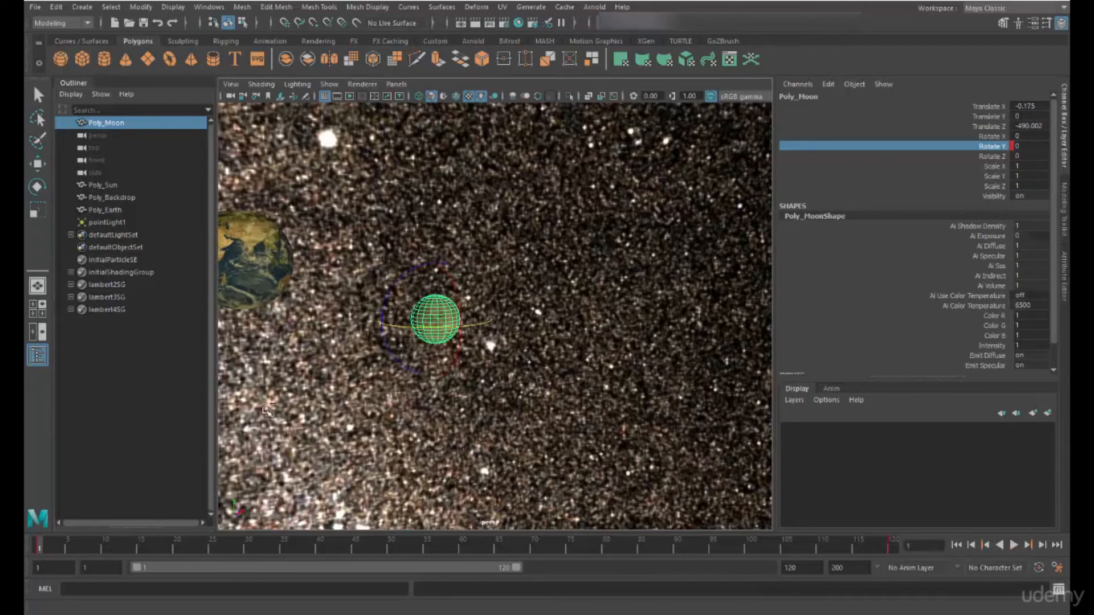
# Parent Poly_Moon under Poly_Earth again and play the animation to check the combined motion.
pyautogui.moveTo(97, 129); pyautogui.dragTo(105, 210, button='middle')
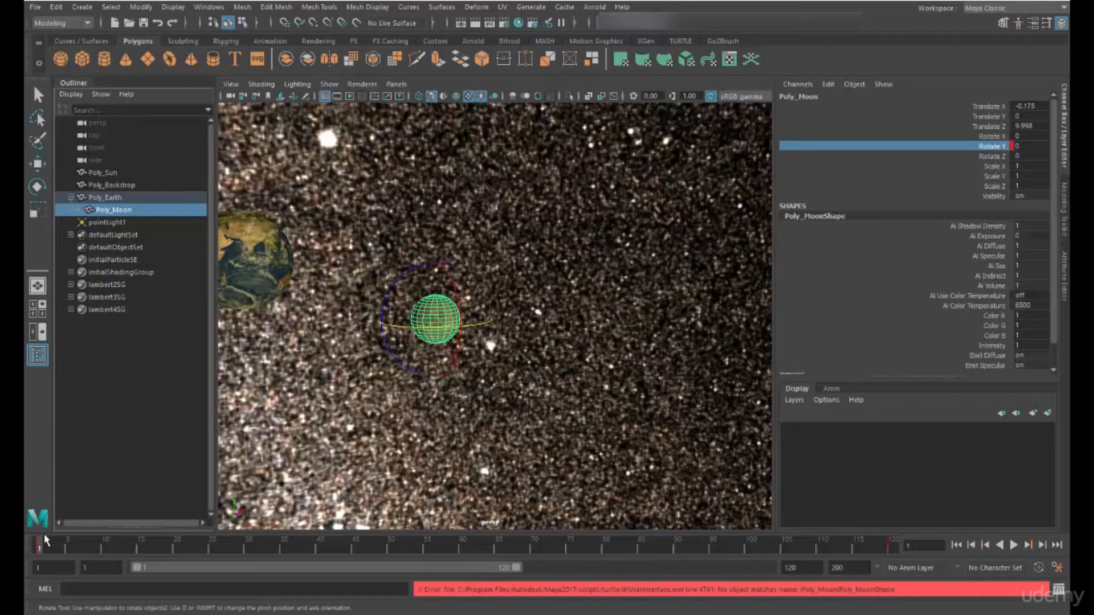
pyautogui.hotkey('alt', 'v')
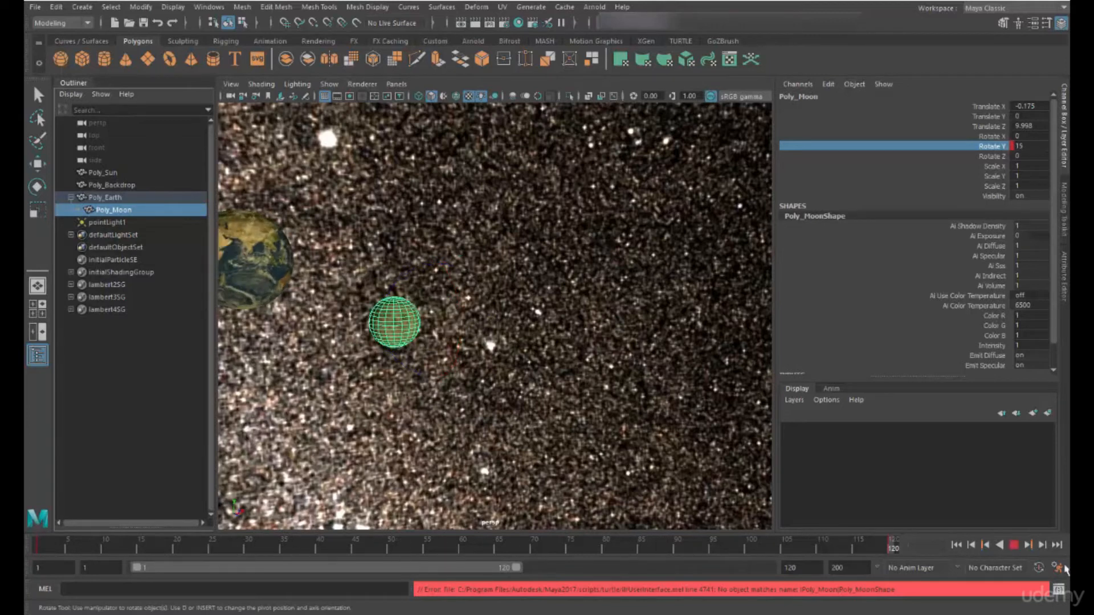
pyautogui.click(1013, 545)
# Orbit to the sun, select Poly_Sun and set a keyframe on its Rotate Y channel at frame 1.
pyautogui.keyDown('alt'); pyautogui.moveTo(486, 319); pyautogui.dragTo(577, 389); pyautogui.keyUp('alt')
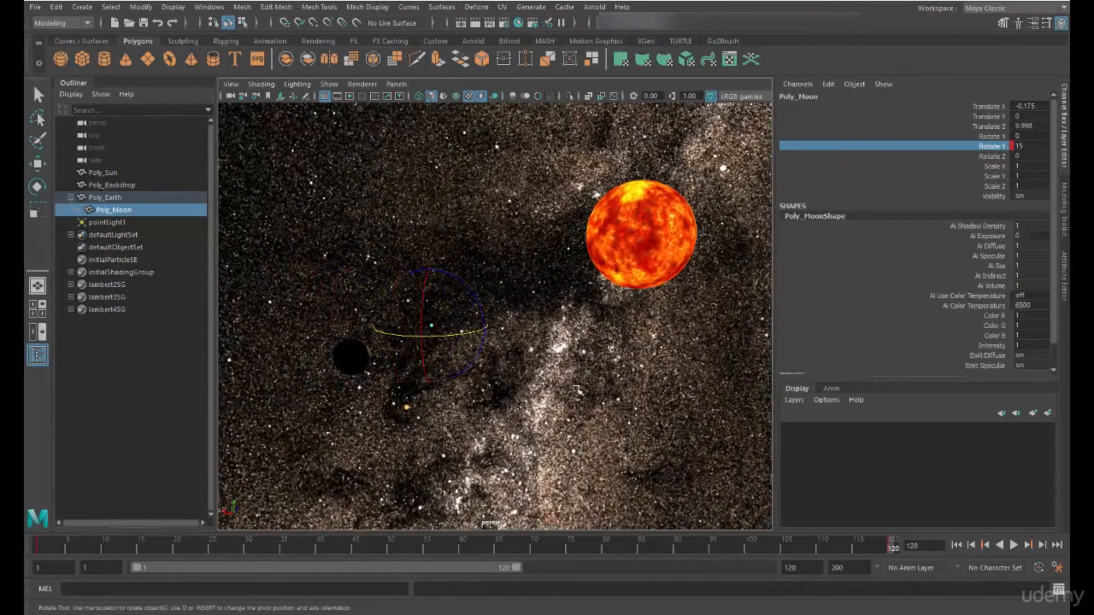
pyautogui.click(645, 238)
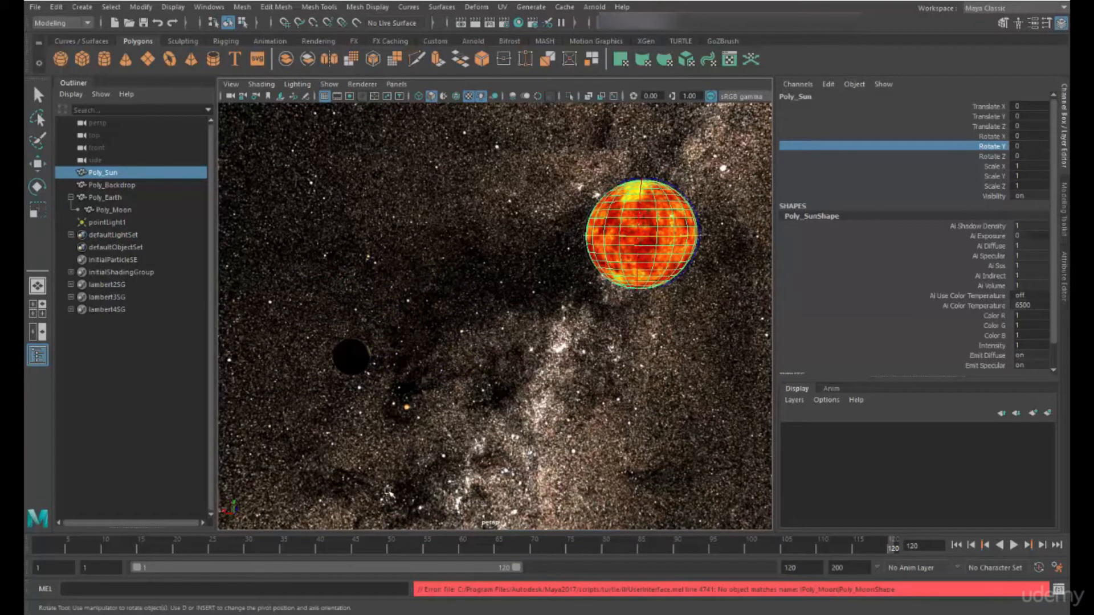
pyautogui.click(35, 548)
pyautogui.rightClick(988, 147)
pyautogui.click(977, 170)
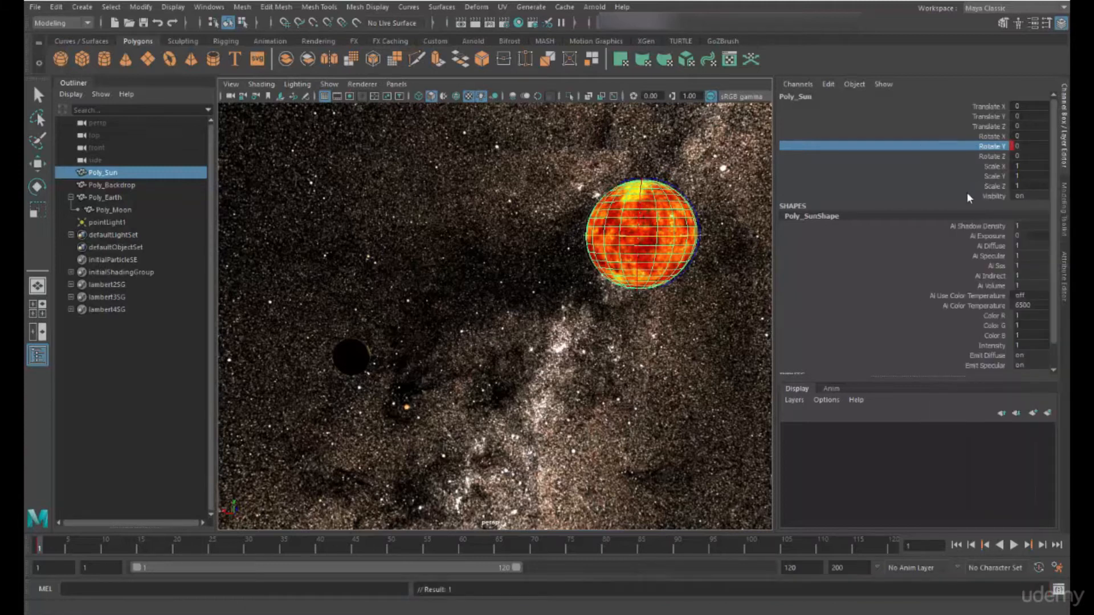
# Set Poly_Sun's Rotate Y to 2 at frame 120 and key the channel.
pyautogui.click(893, 548)
pyautogui.click(1033, 147)
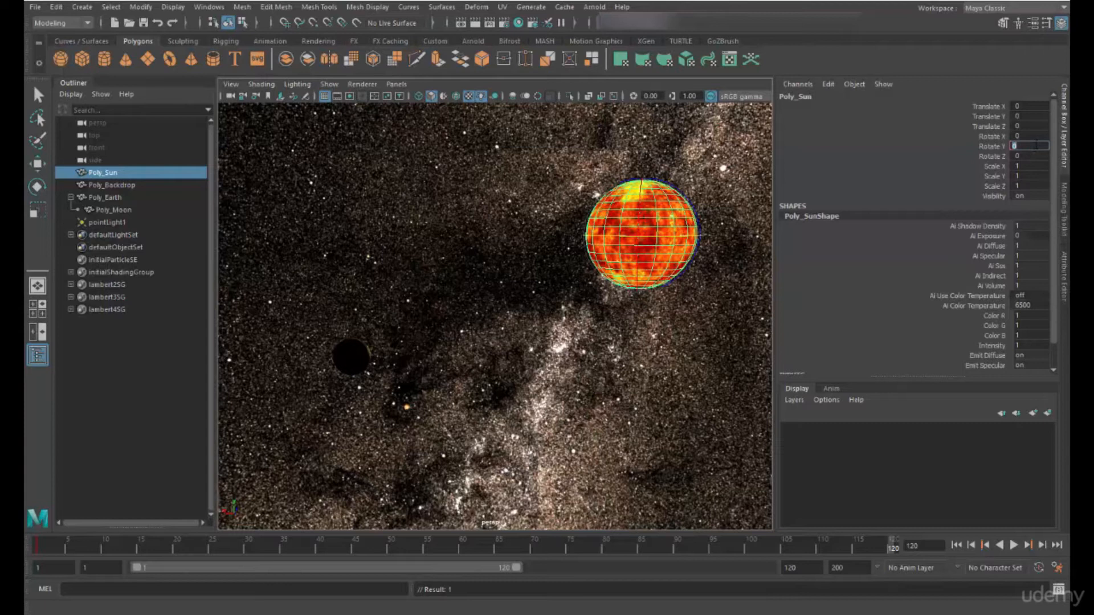
pyautogui.press('Return')
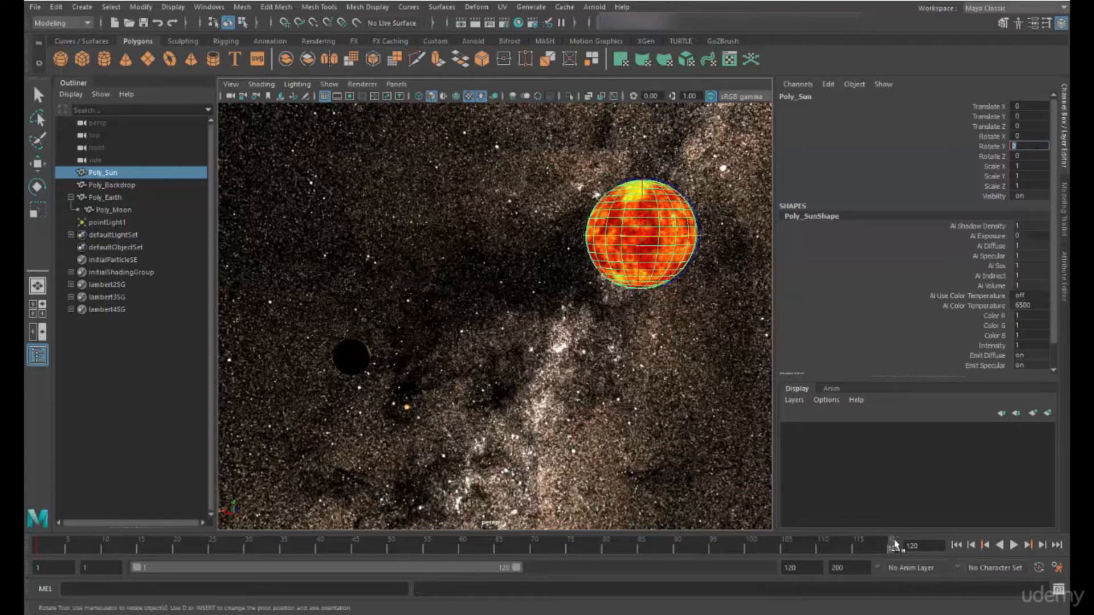
pyautogui.click(990, 147)
pyautogui.rightClick(990, 147)
pyautogui.click(981, 165)
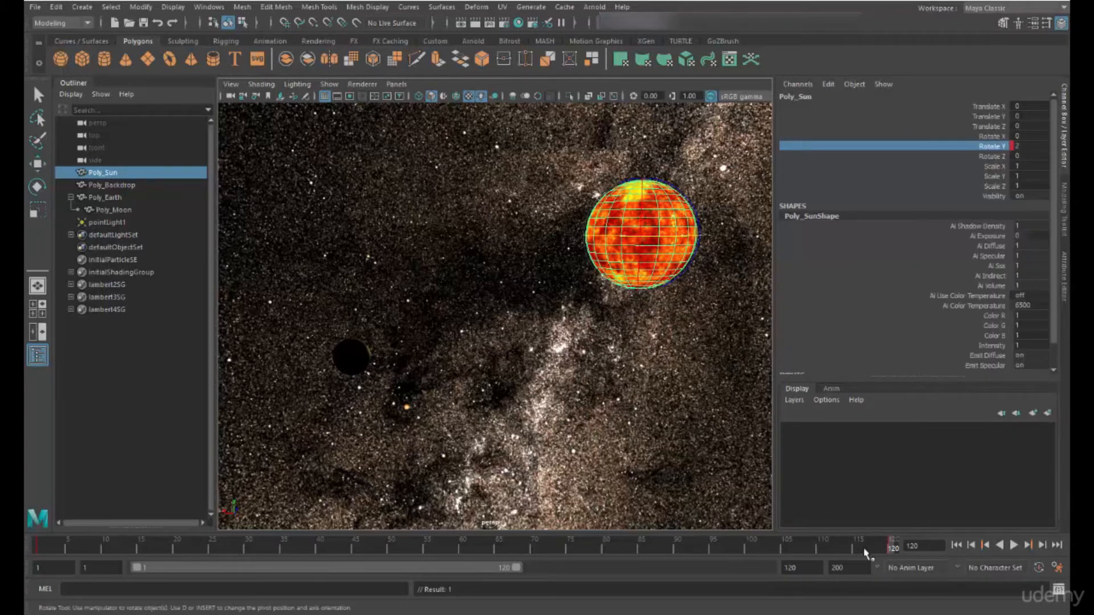
# Switch the viewport to textured shading without scene lighting and play the animation to check the sun's and Earth's rotation.
pyautogui.hotkey('alt', 'v')
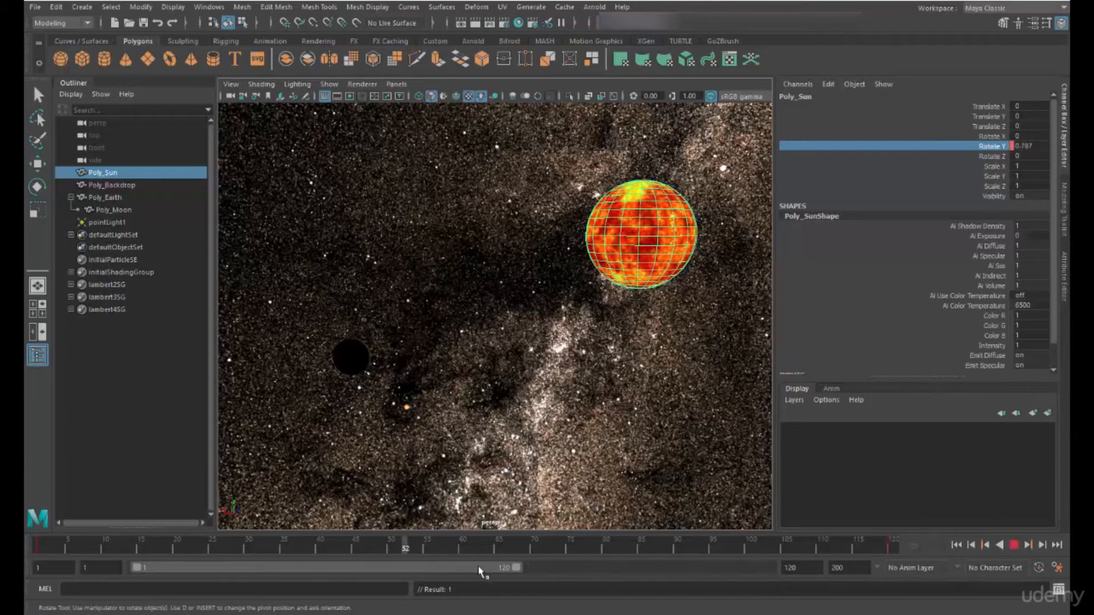
pyautogui.hotkey('alt', 'shift', 'v')
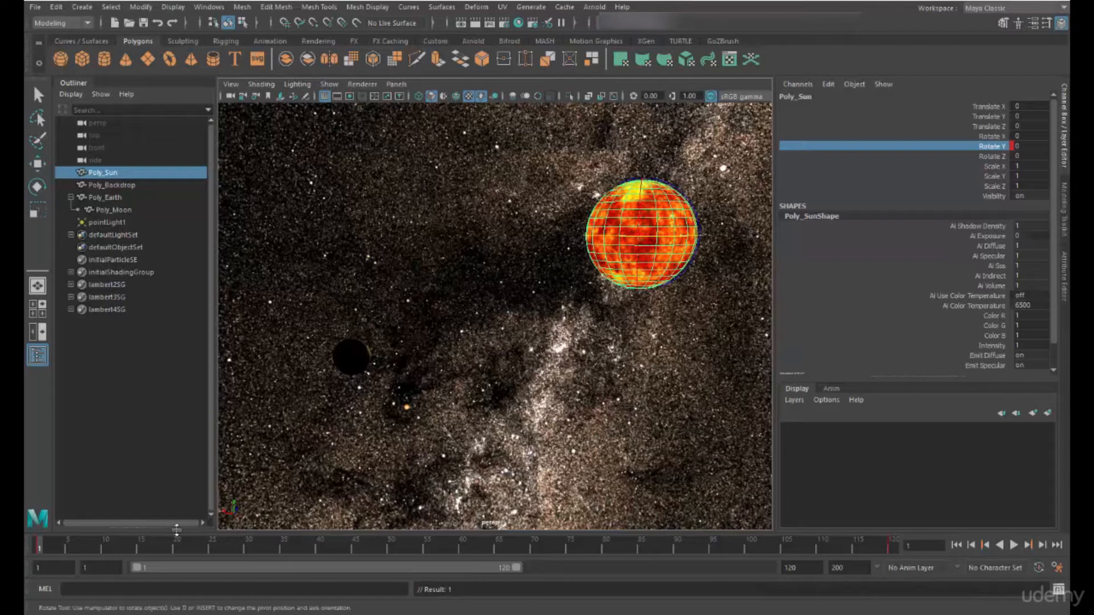
pyautogui.hotkey('alt', 'v')
pyautogui.hotkey('alt', 'shift', 'v')
pyautogui.press('6')
pyautogui.hotkey('alt', 'v')
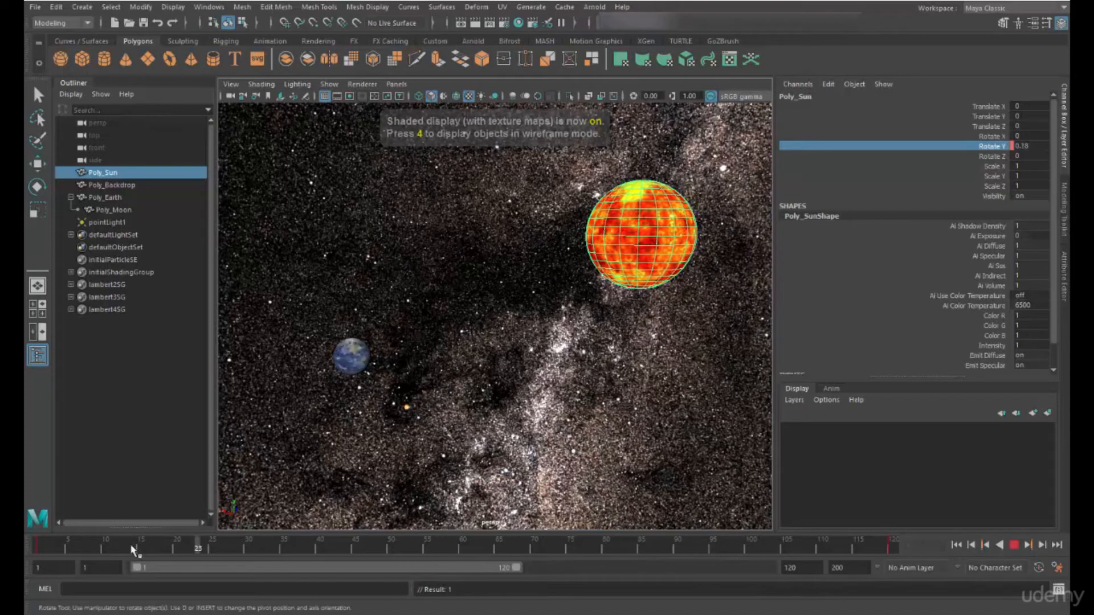
pyautogui.press('Escape')
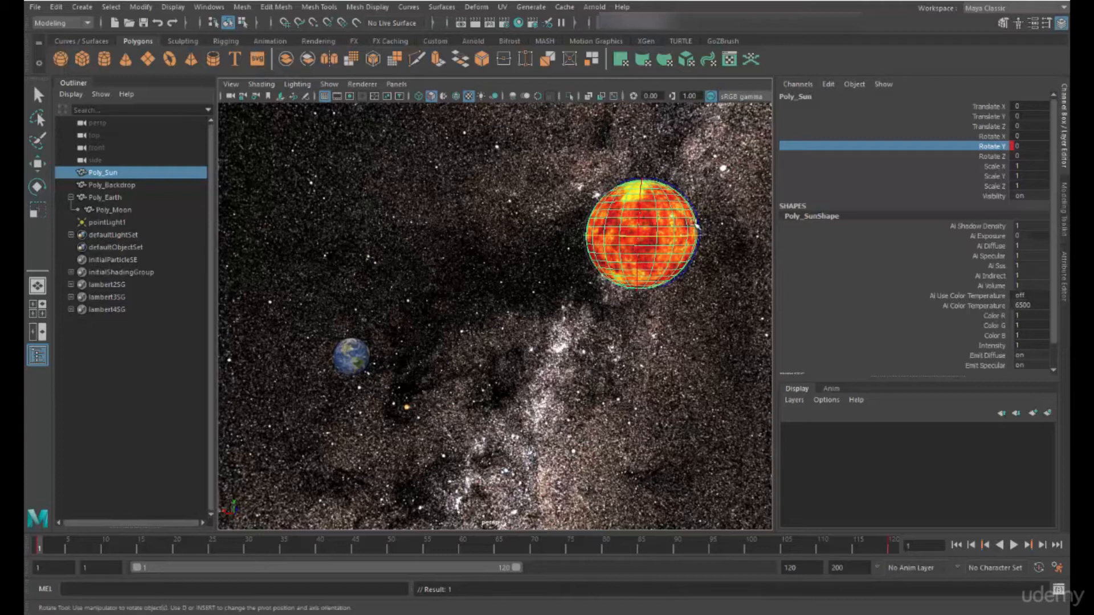
# Parent Poly_Earth under Poly_Sun, expanding the sun's hierarchy, and play the animation with Poly_Sun selected.
pyautogui.click(108, 197)
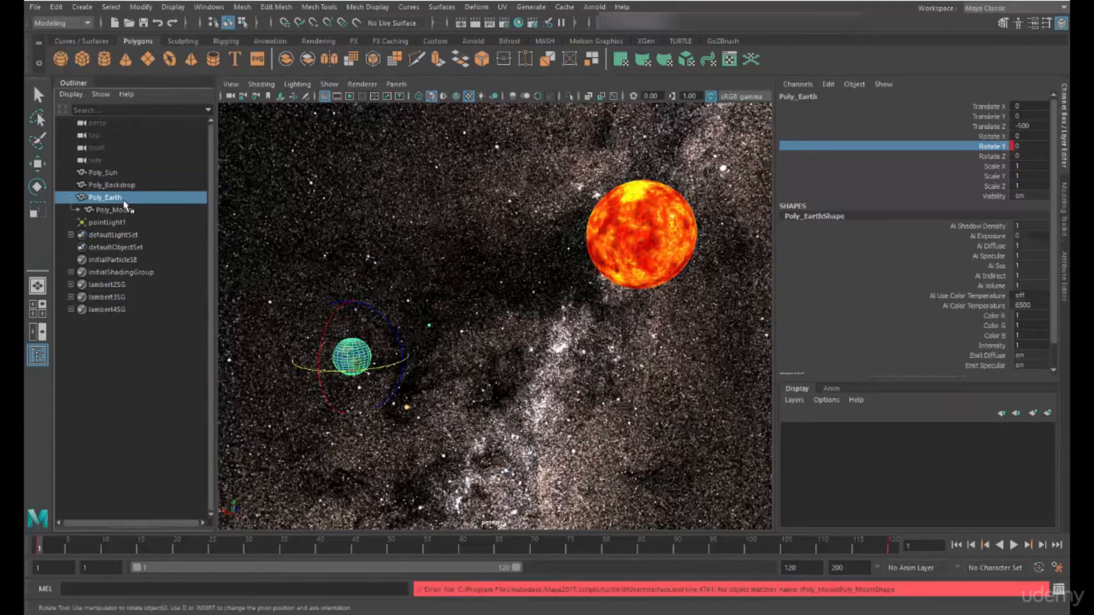
pyautogui.keyDown('ctrl'); pyautogui.click(109, 174); pyautogui.keyUp('ctrl')
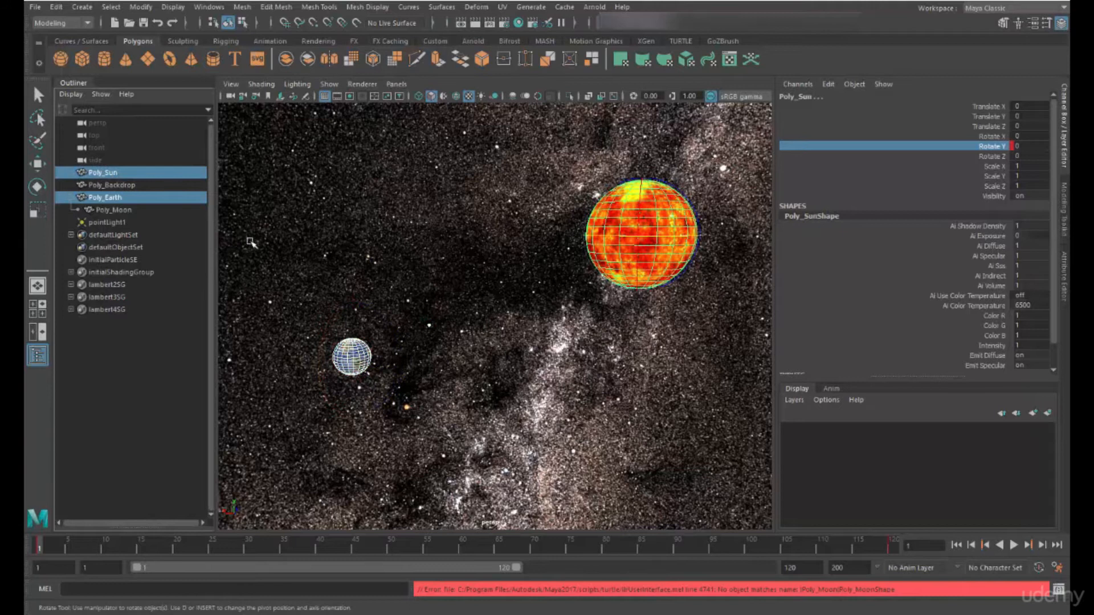
pyautogui.press('p')
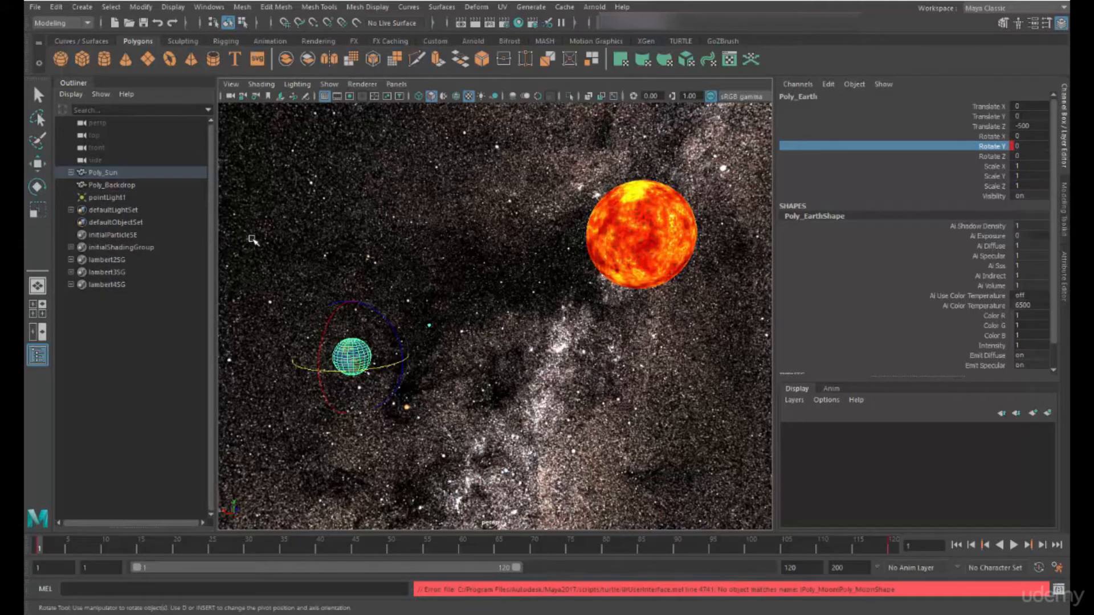
pyautogui.click(70, 172)
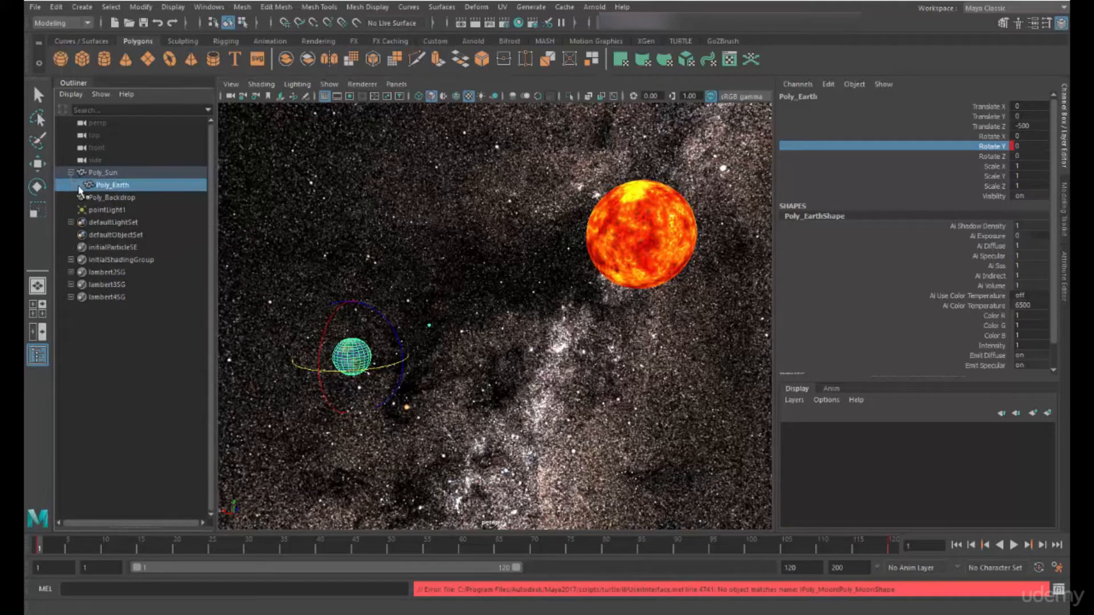
pyautogui.click(108, 174)
pyautogui.hotkey('alt', 'v')
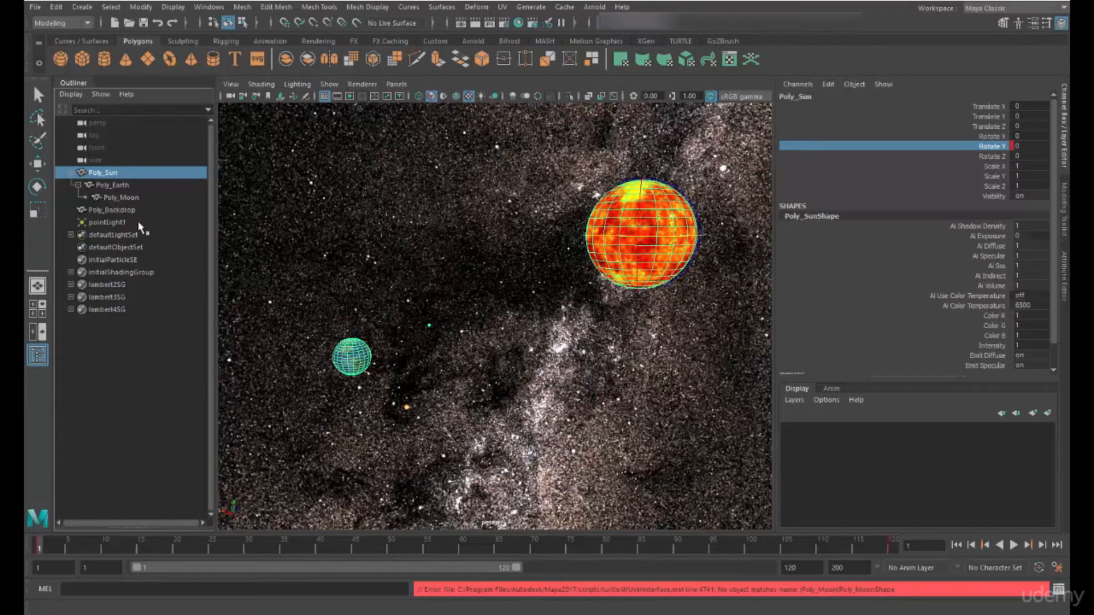
# Select Poly_Backdrop and create an empty display layer named BG.
pyautogui.keyDown('ctrl'); pyautogui.click(113, 210); pyautogui.keyUp('ctrl')
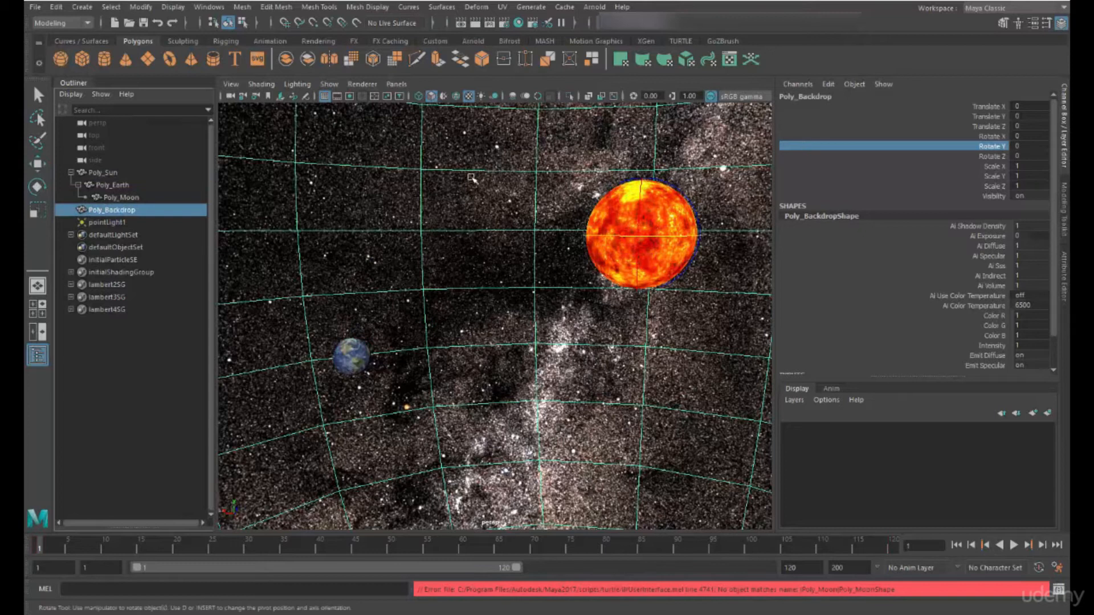
pyautogui.click(568, 287)
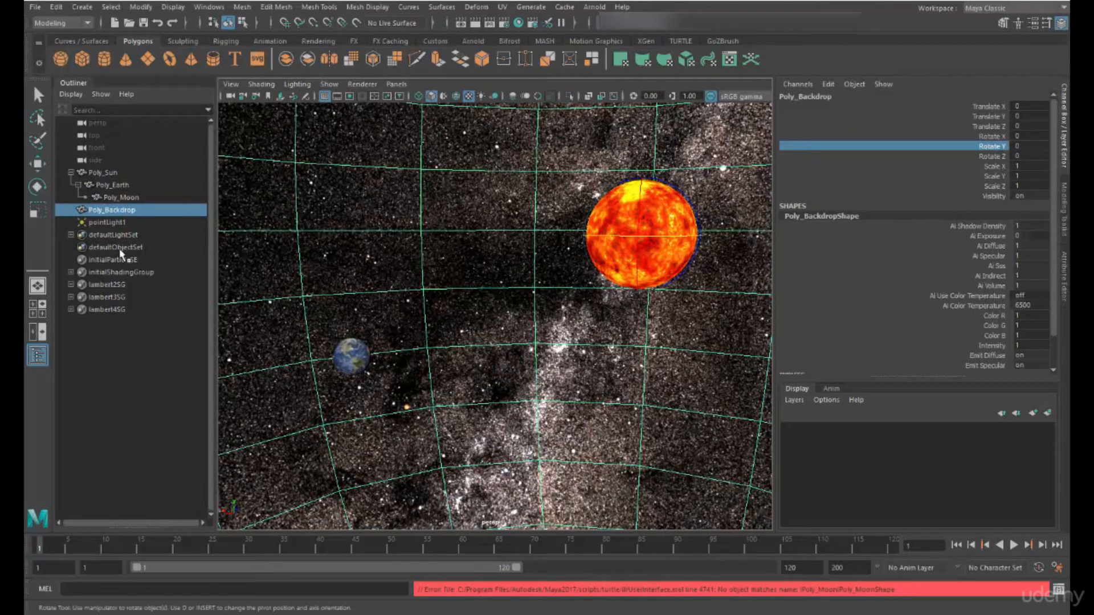
pyautogui.click(593, 224)
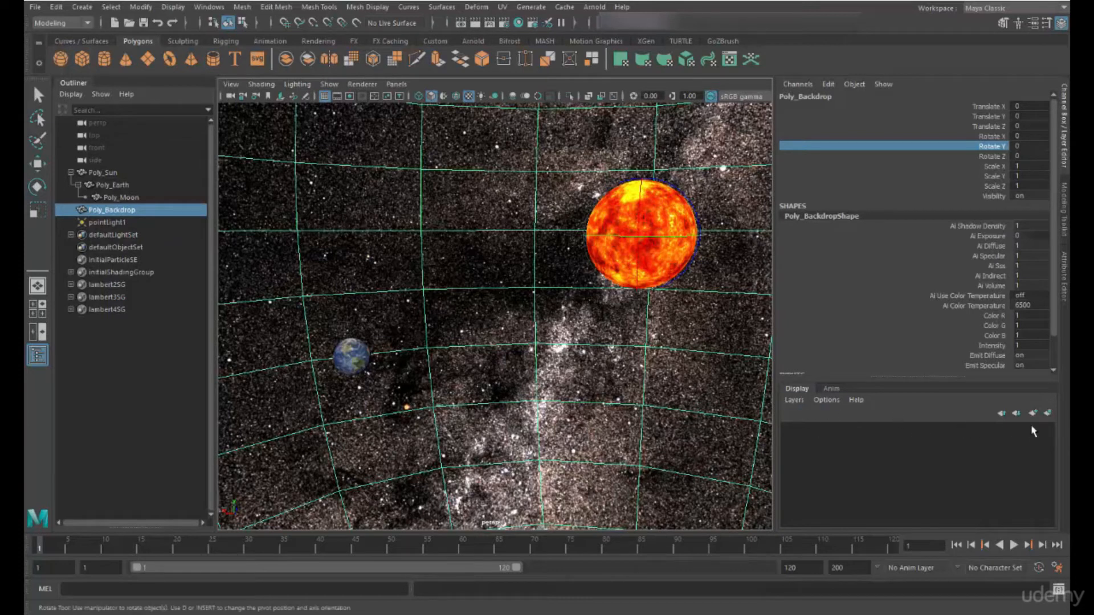
pyautogui.click(792, 400)
pyautogui.click(811, 398)
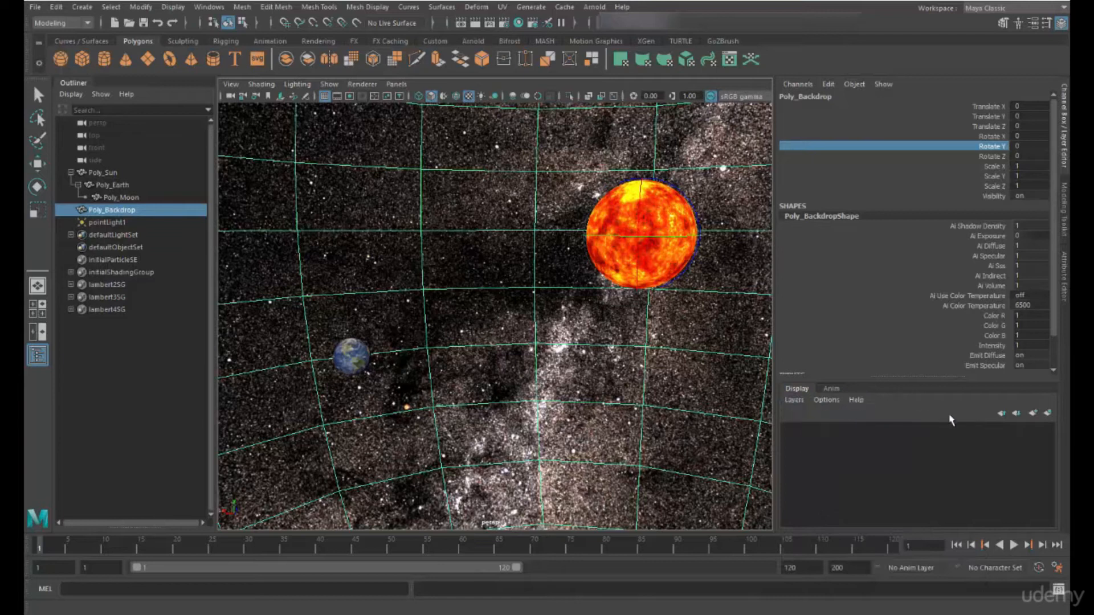
pyautogui.click(794, 400)
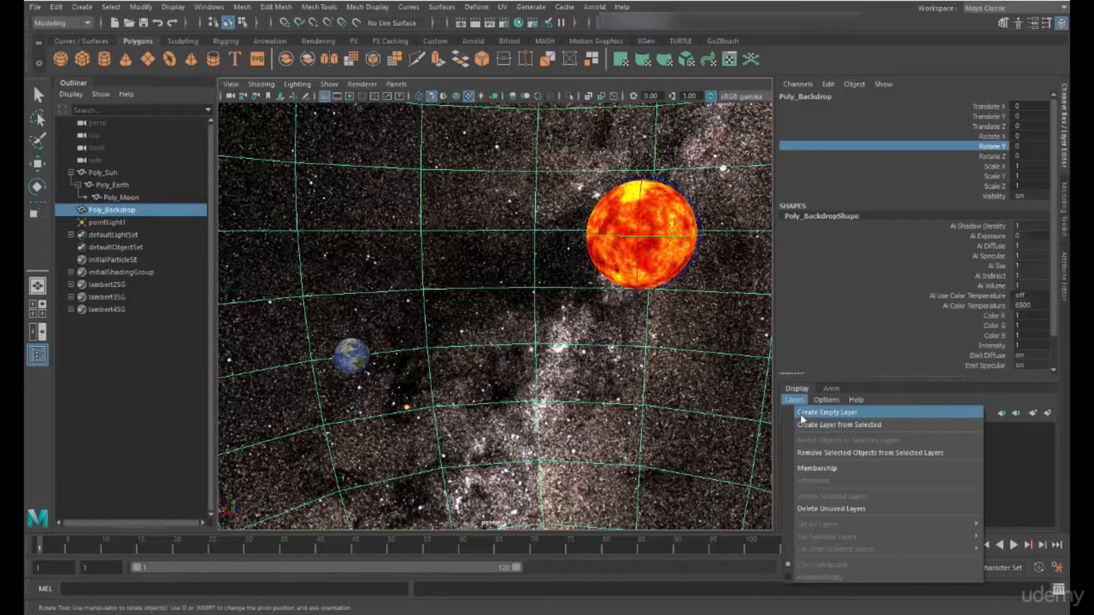
pyautogui.click(800, 412)
pyautogui.doubleClick(843, 430)
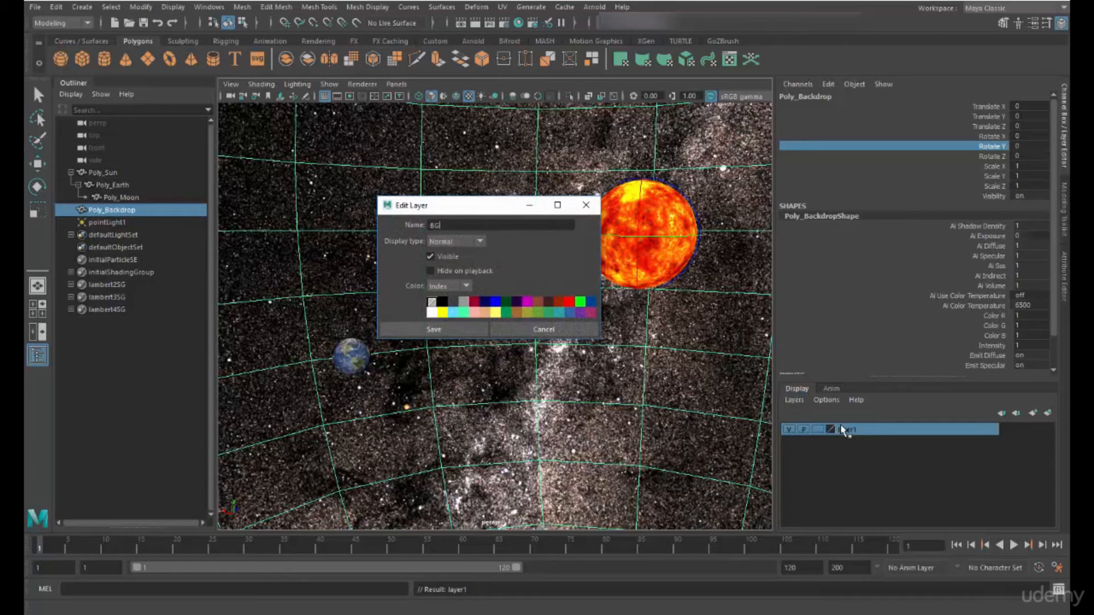
pyautogui.click(449, 332)
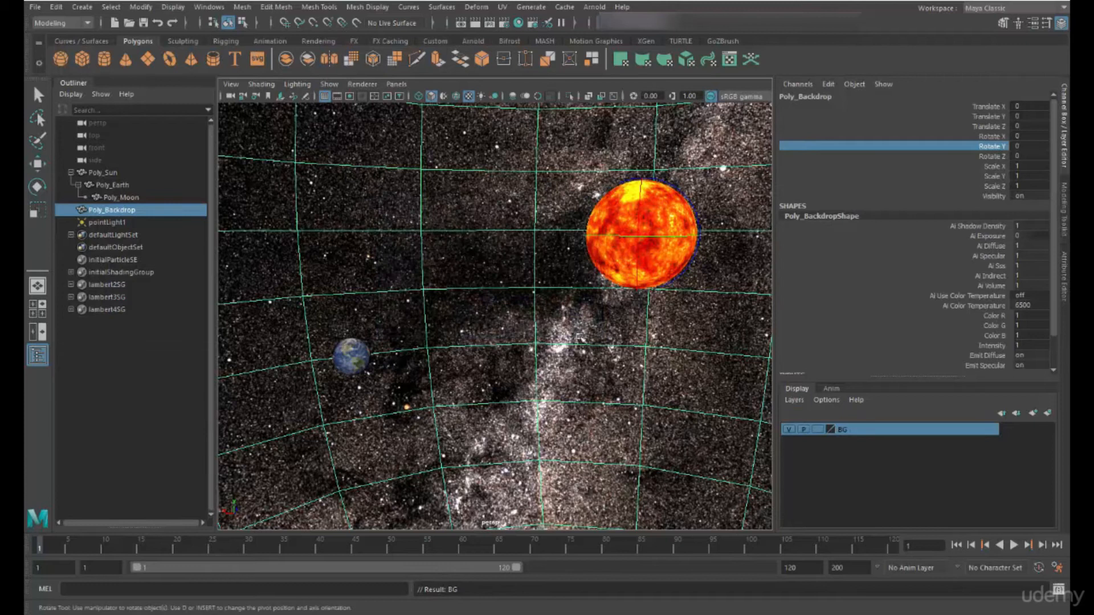
# Try to assign Poly_Backdrop to the BG layer through the display layer membership editor.
pyautogui.click(128, 403)
pyautogui.press('w')
pyautogui.click(113, 211)
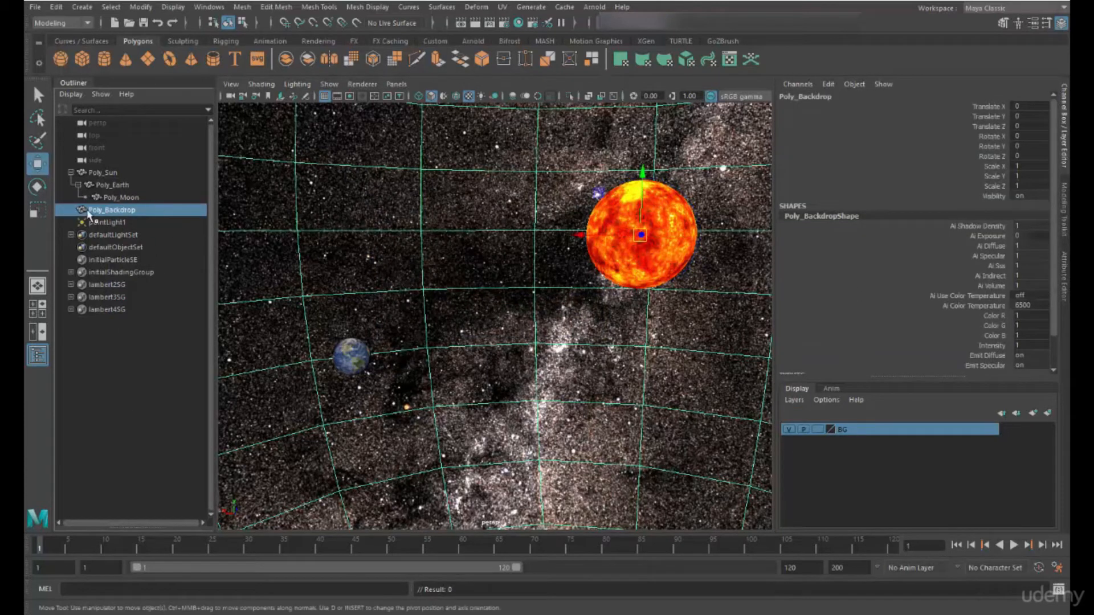
pyautogui.click(795, 401)
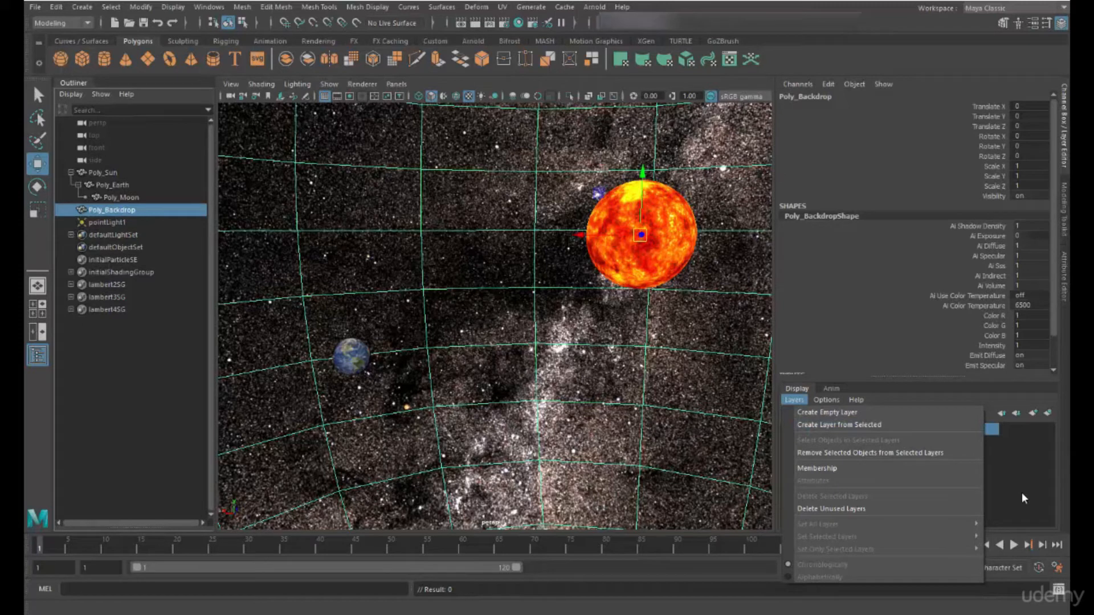
pyautogui.click(860, 469)
pyautogui.moveTo(297, 121); pyautogui.dragTo(386, 119)
pyautogui.moveTo(567, 329); pyautogui.dragTo(616, 465)
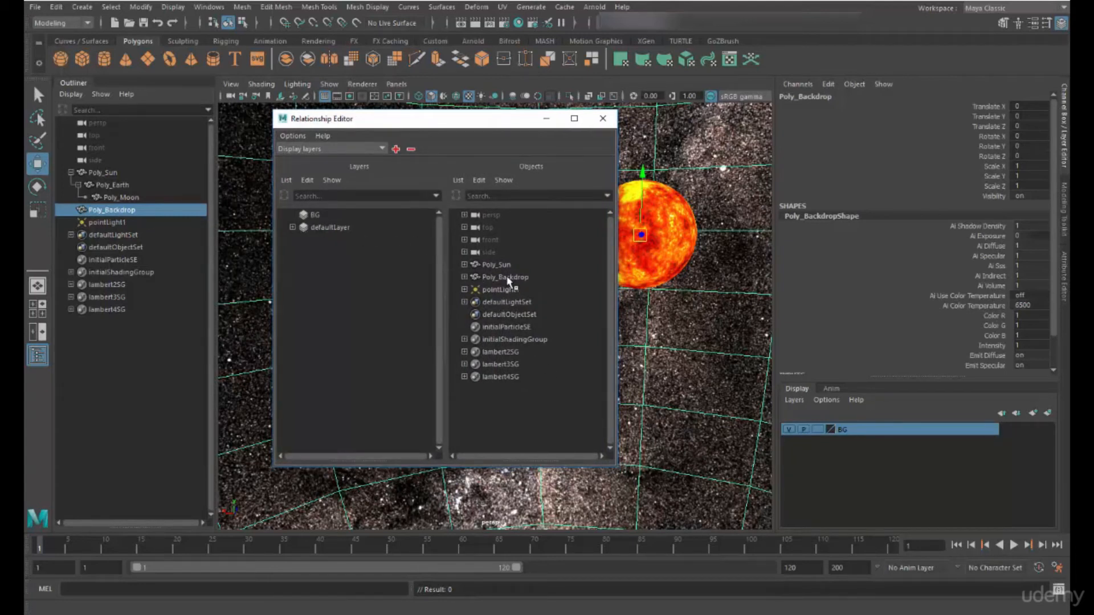
pyautogui.click(314, 215)
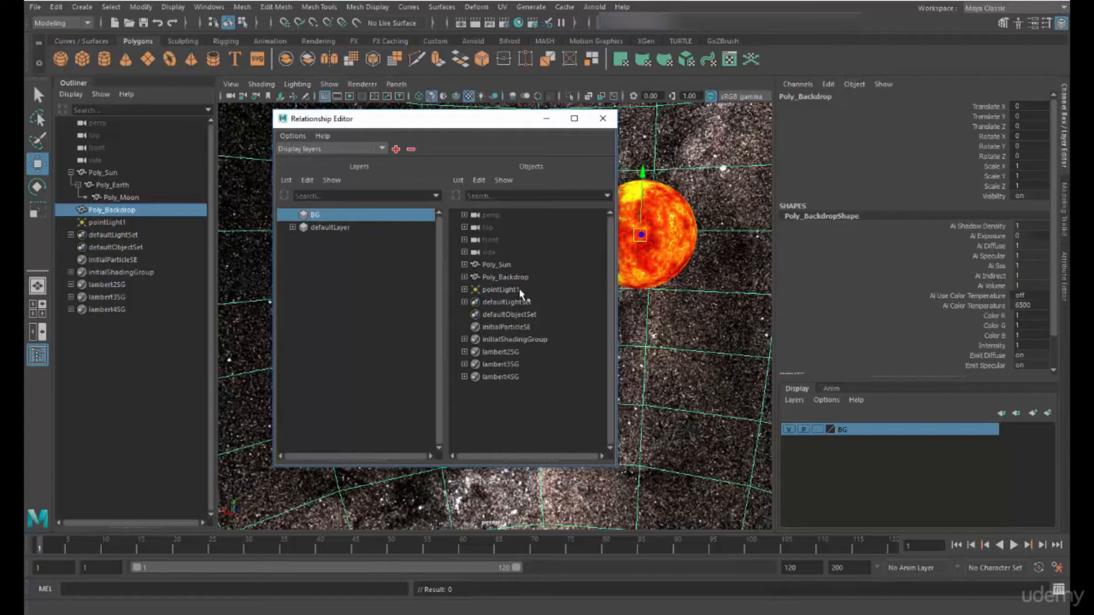
pyautogui.click(506, 278)
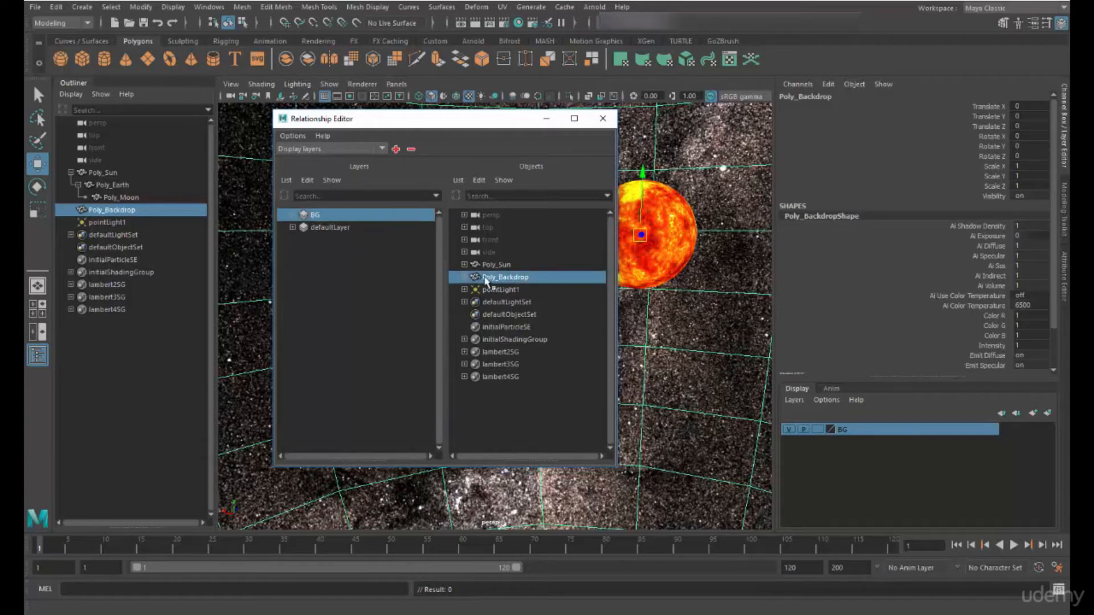
pyautogui.click(602, 118)
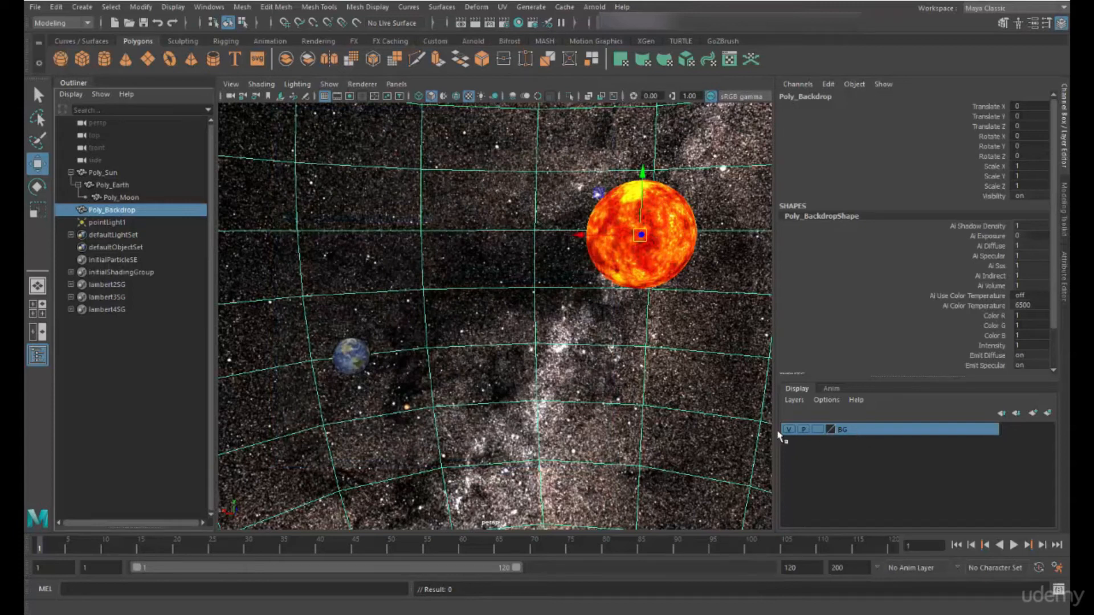
# Add the selected Poly_Backdrop to the BG layer and check the layer's contents in the Relationship Editor.
pyautogui.rightClick(863, 434)
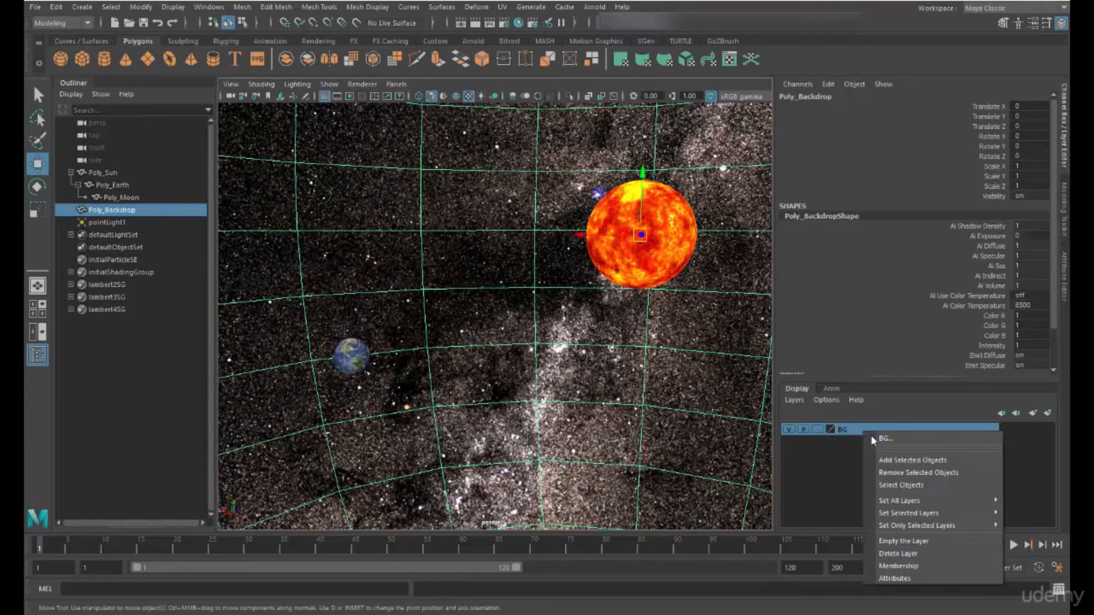
pyautogui.click(882, 460)
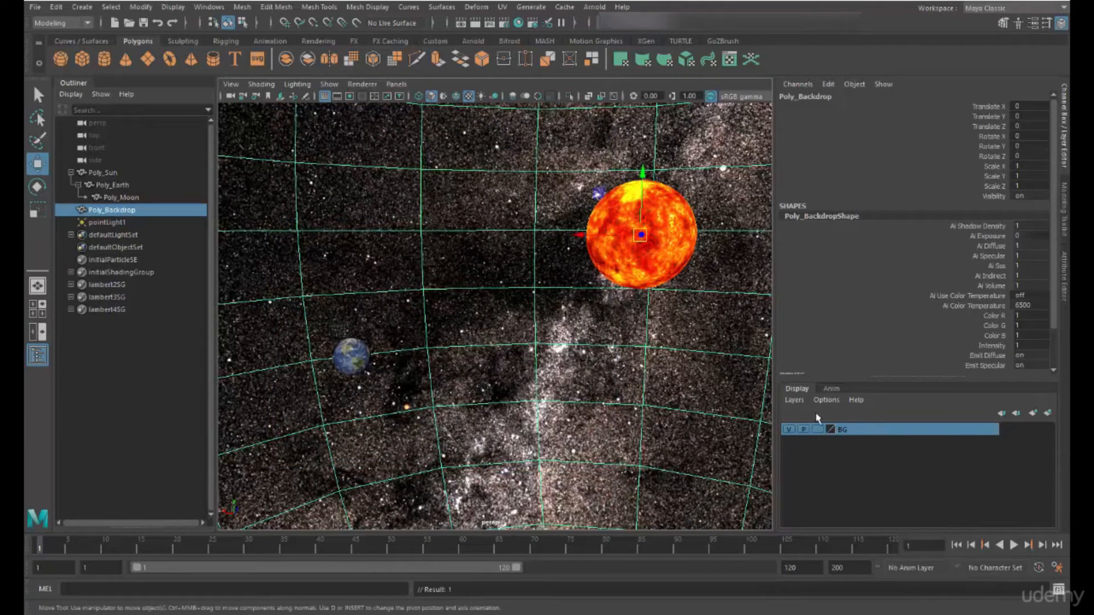
pyautogui.click(794, 401)
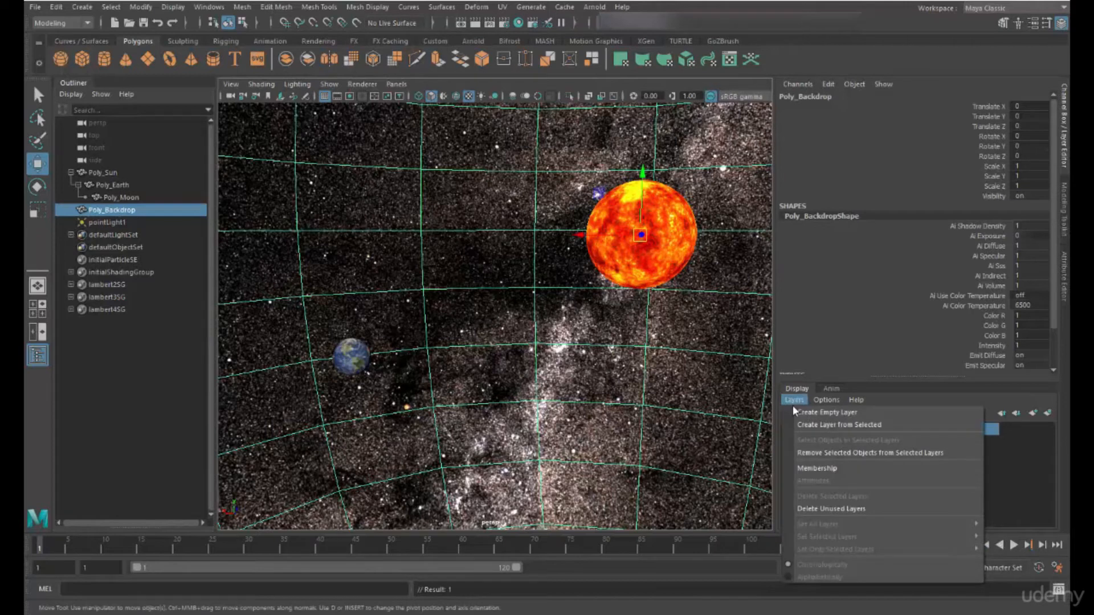
pyautogui.click(804, 467)
pyautogui.click(298, 235)
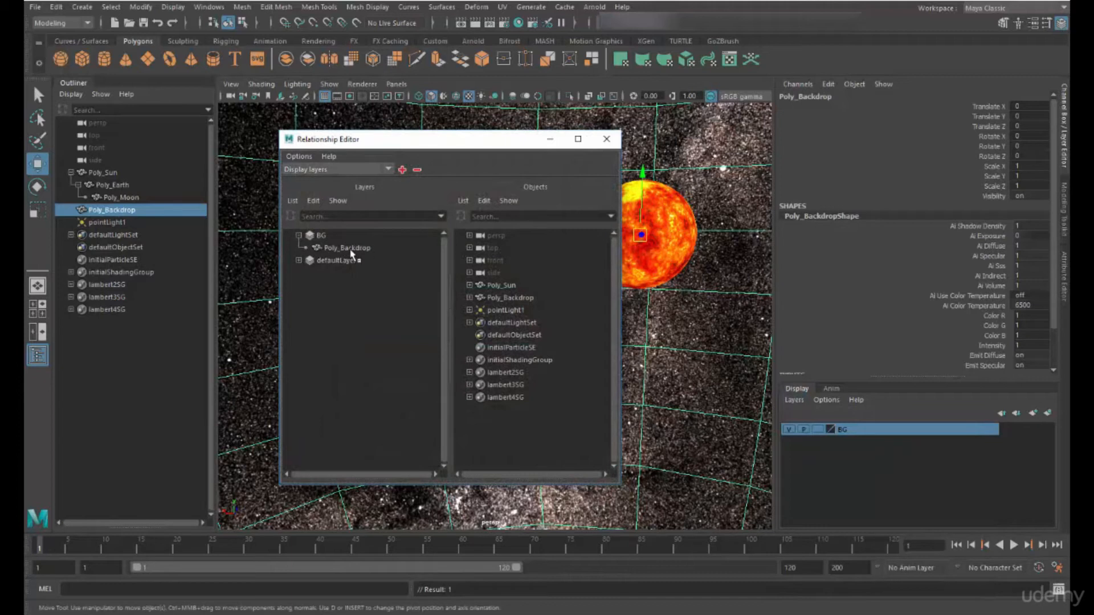
pyautogui.click(298, 261)
pyautogui.click(298, 260)
pyautogui.click(298, 260)
pyautogui.click(299, 261)
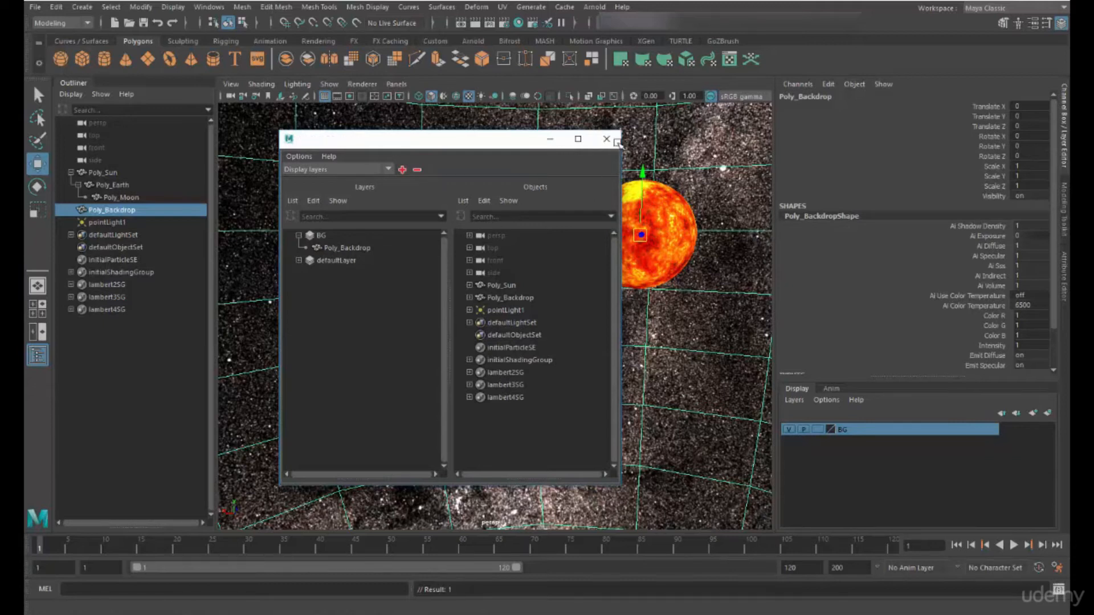
pyautogui.click(606, 138)
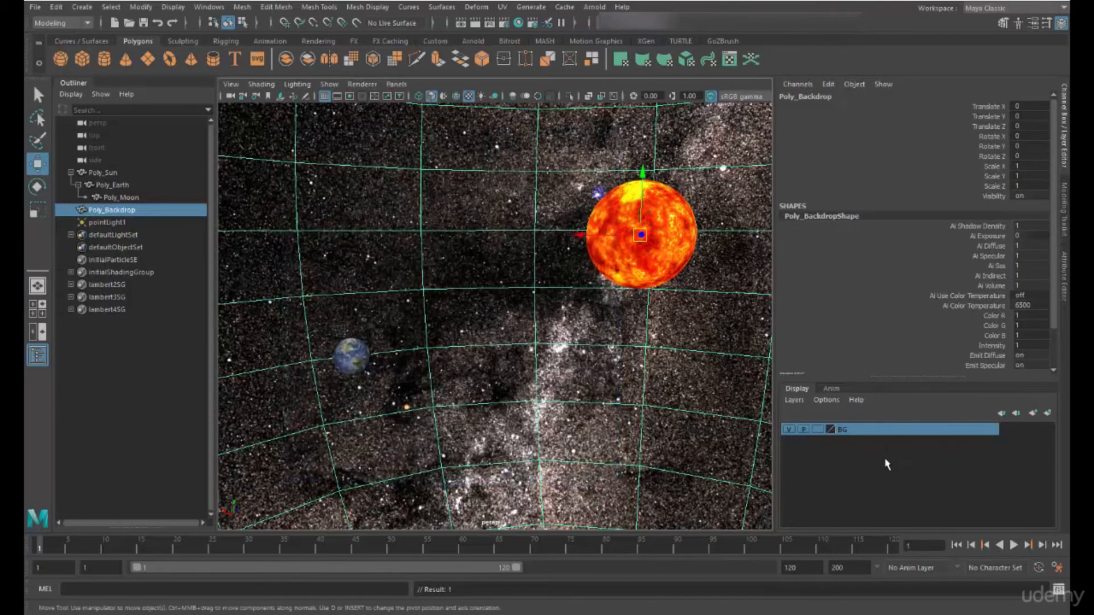
# Set the BG layer to reference mode and try selecting the backdrop in the viewport to test it.
pyautogui.click(819, 431)
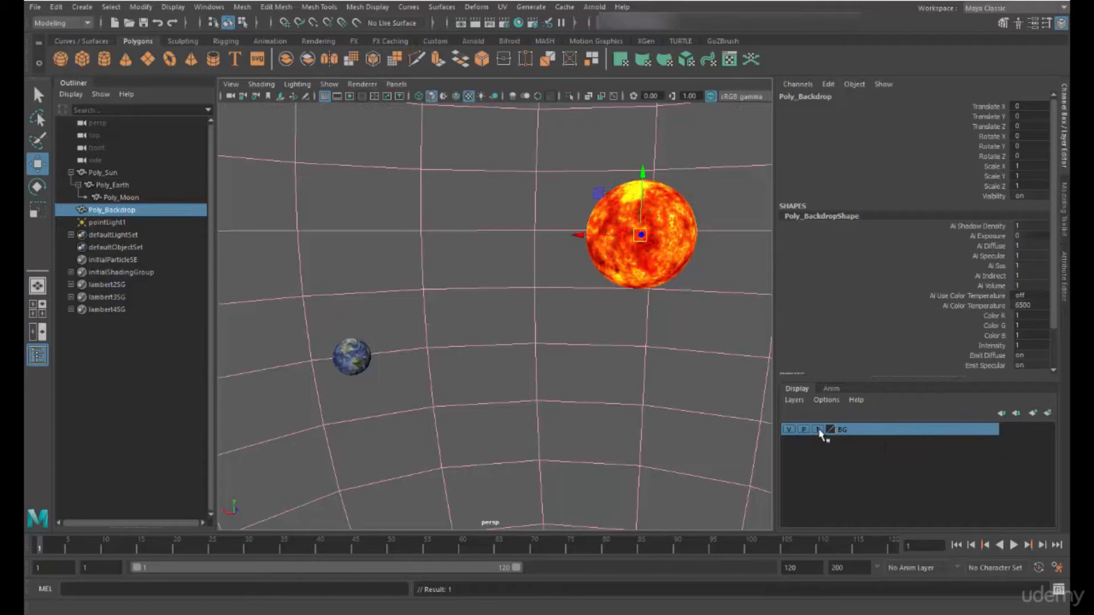
pyautogui.click(819, 430)
pyautogui.click(489, 317)
pyautogui.moveTo(489, 317); pyautogui.dragTo(507, 347)
pyautogui.click(508, 262)
pyautogui.click(615, 239)
pyautogui.click(615, 372)
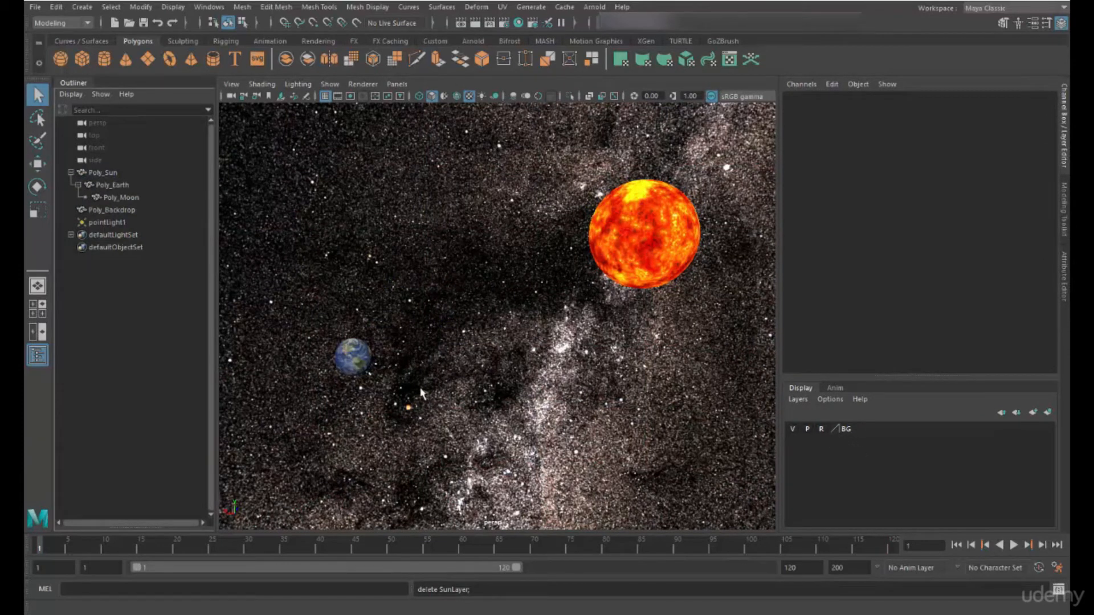
pyautogui.click(307, 182)
pyautogui.moveTo(445, 188); pyautogui.dragTo(567, 333)
# Select Poly_Sun, Poly_Earth and Poly_Moon in turn to review the hierarchy, ending with Poly_Sun selected.
pyautogui.click(609, 197)
pyautogui.keyDown('alt'); pyautogui.moveTo(387, 333); pyautogui.dragTo(414, 337); pyautogui.keyUp('alt')
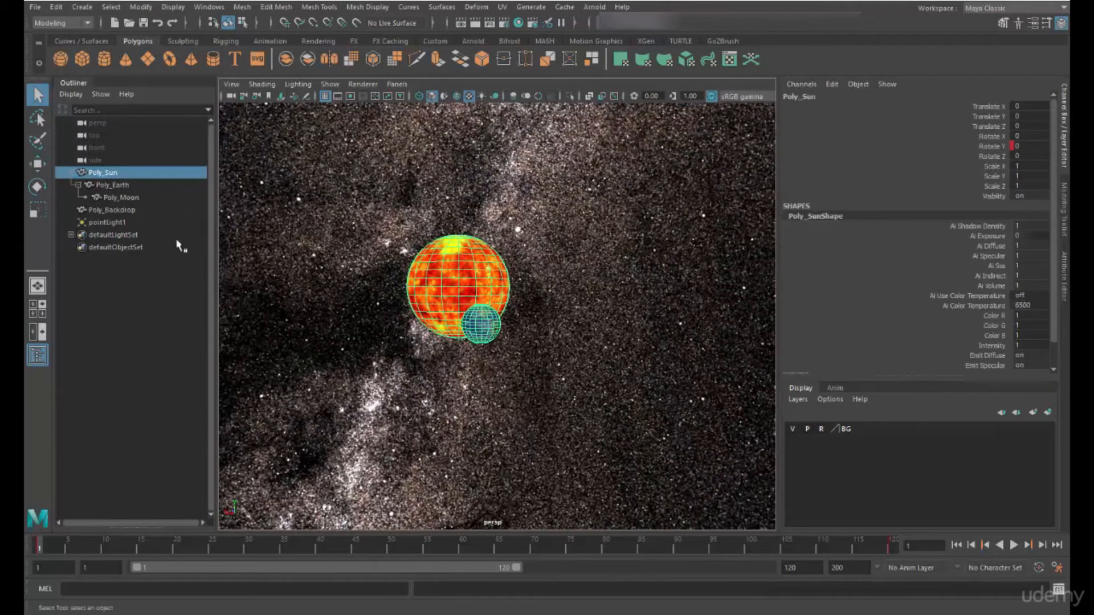
pyautogui.click(110, 184)
pyautogui.click(117, 198)
pyautogui.click(108, 177)
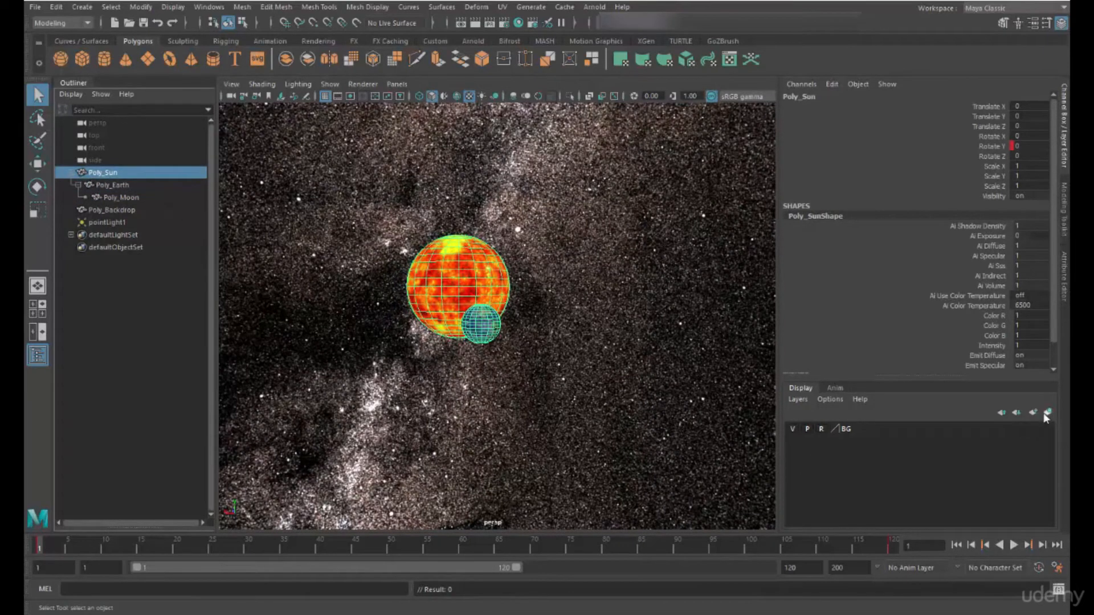
# Create an empty display layer named SunLayer and give it the yellow color.
pyautogui.click(798, 400)
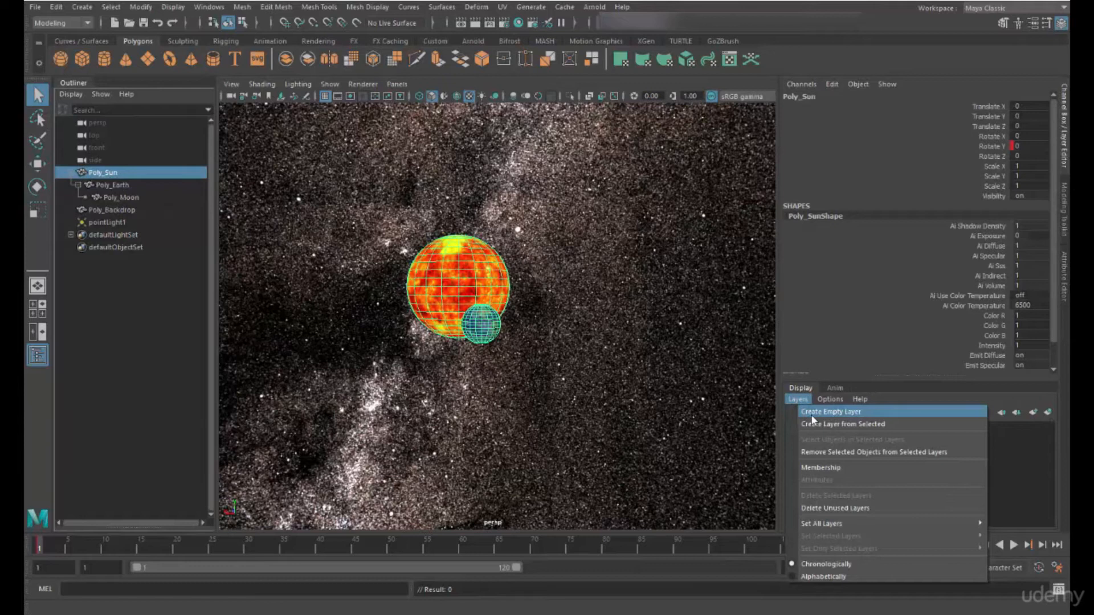
pyautogui.click(813, 417)
pyautogui.keyDown('alt'); pyautogui.moveTo(435, 406); pyautogui.dragTo(512, 424); pyautogui.keyUp('alt')
pyautogui.doubleClick(849, 429)
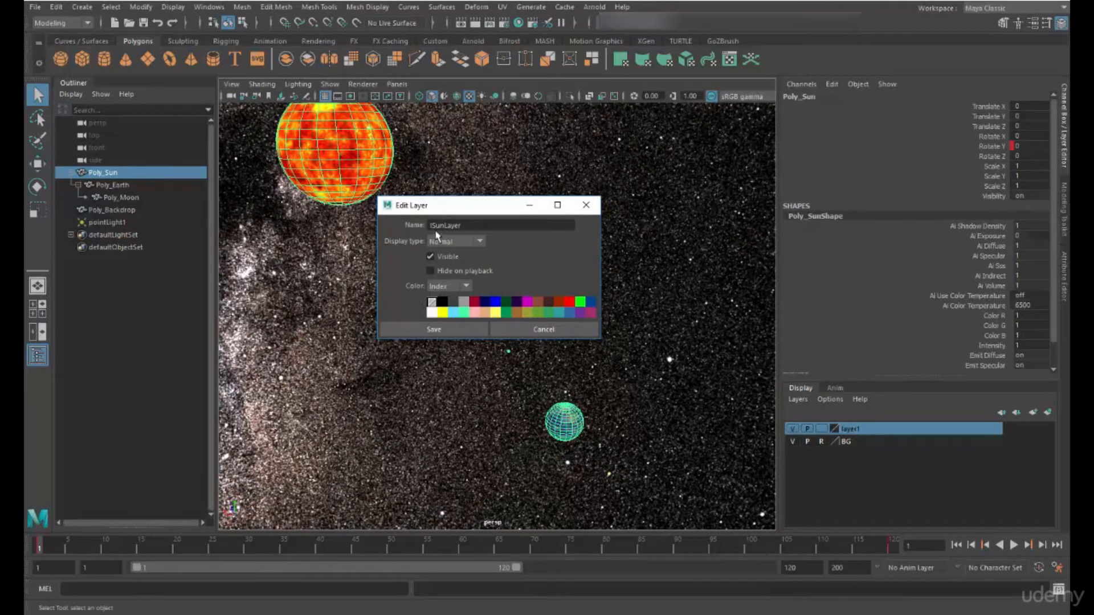
pyautogui.click(442, 312)
pyautogui.click(434, 329)
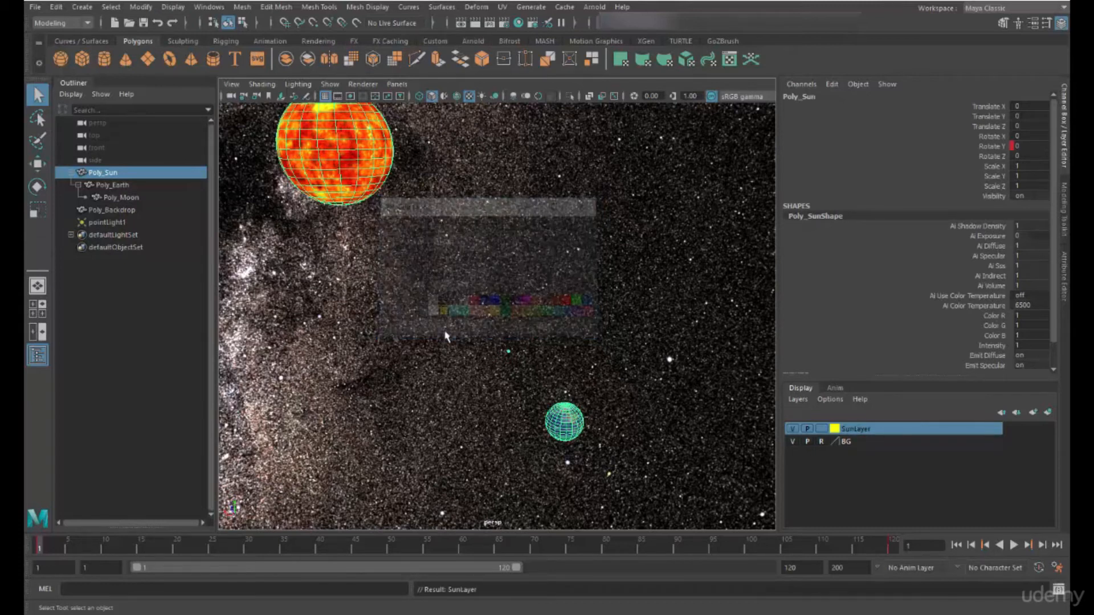
# Set SunLayer to template mode and clear the selection in the viewport.
pyautogui.moveTo(478, 294)
pyautogui.keyDown('alt'); pyautogui.mouseDown()
pyautogui.moveTo(476, 247)
pyautogui.moveTo(427, 276)
pyautogui.moveTo(466, 276)
pyautogui.mouseUp(); pyautogui.keyUp('alt')
pyautogui.keyDown('alt'); pyautogui.moveTo(503, 381); pyautogui.dragTo(496, 376); pyautogui.keyUp('alt')
pyautogui.click(821, 428)
pyautogui.click(494, 346)
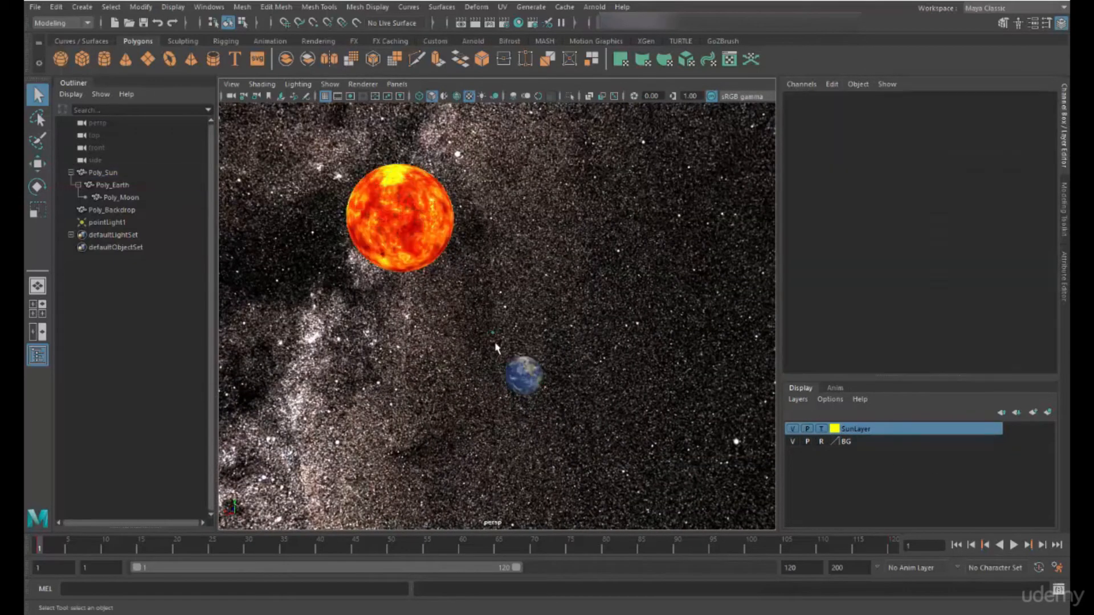
pyautogui.keyDown('alt'); pyautogui.moveTo(457, 354); pyautogui.dragTo(471, 349); pyautogui.keyUp('alt')
pyautogui.keyDown('alt'); pyautogui.moveTo(660, 412); pyautogui.dragTo(632, 411); pyautogui.keyUp('alt')
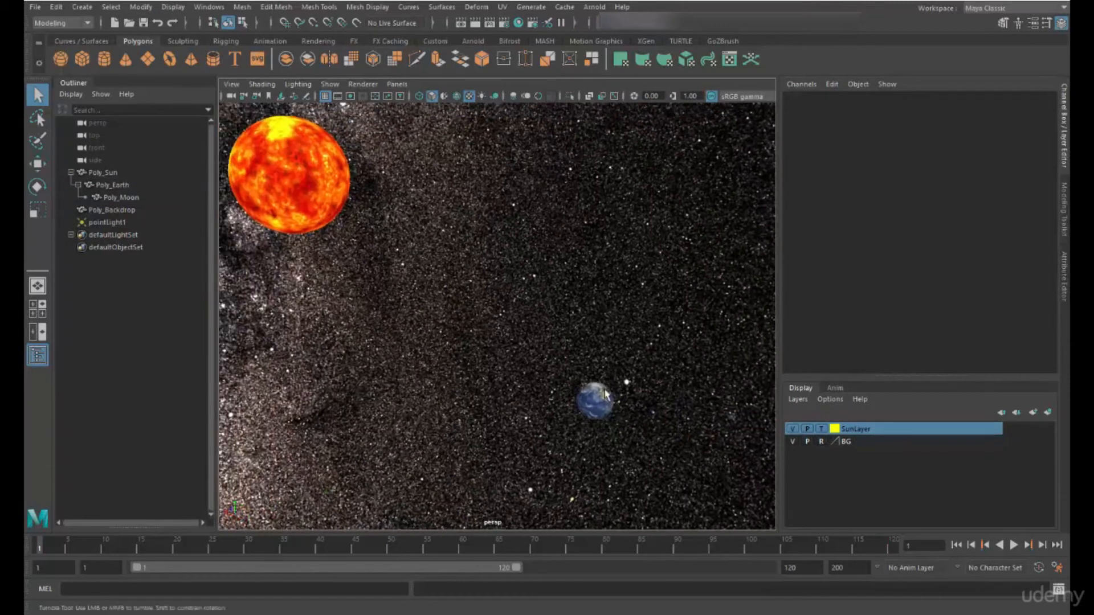
# Box-select the sun together with pointLight1 and add the selection to SunLayer.
pyautogui.moveTo(329, 148); pyautogui.dragTo(212, 219)
pyautogui.keyDown('alt'); pyautogui.moveTo(554, 302); pyautogui.dragTo(534, 291); pyautogui.keyUp('alt')
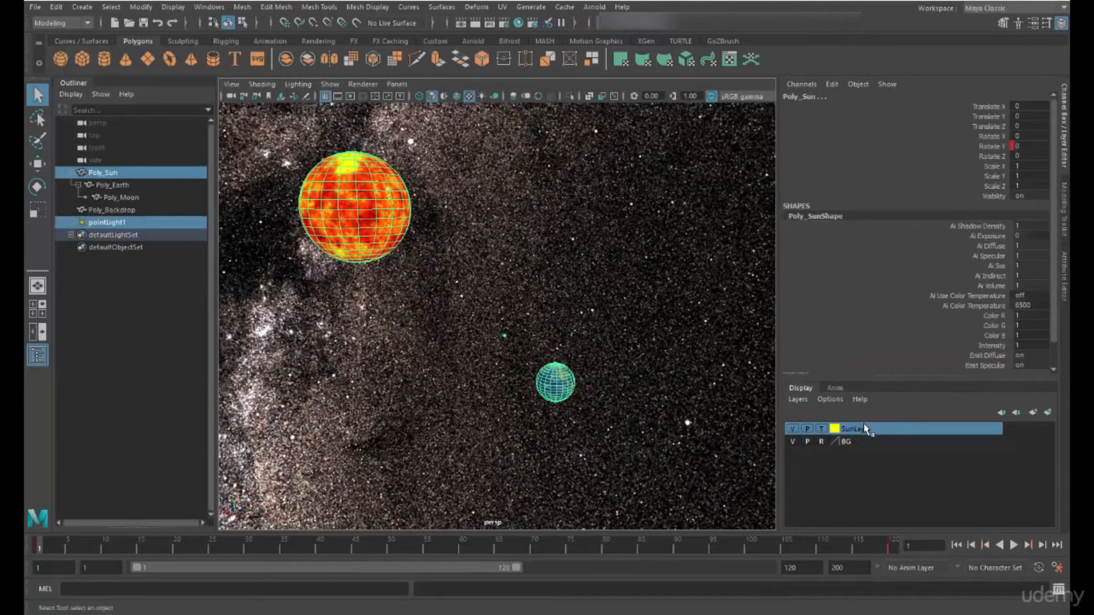
pyautogui.rightClick(865, 432)
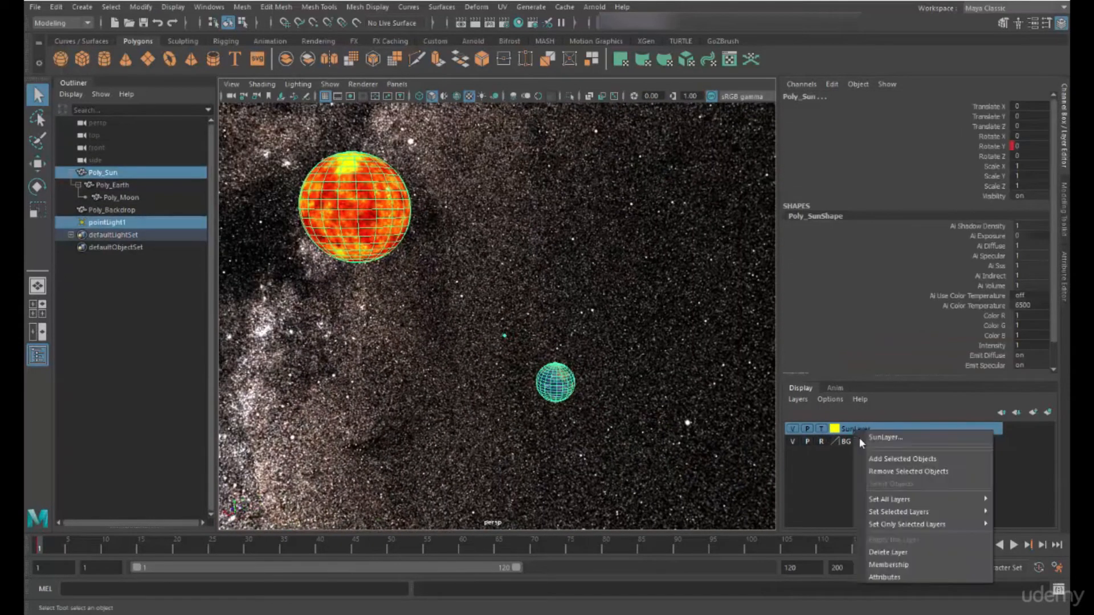
pyautogui.click(886, 460)
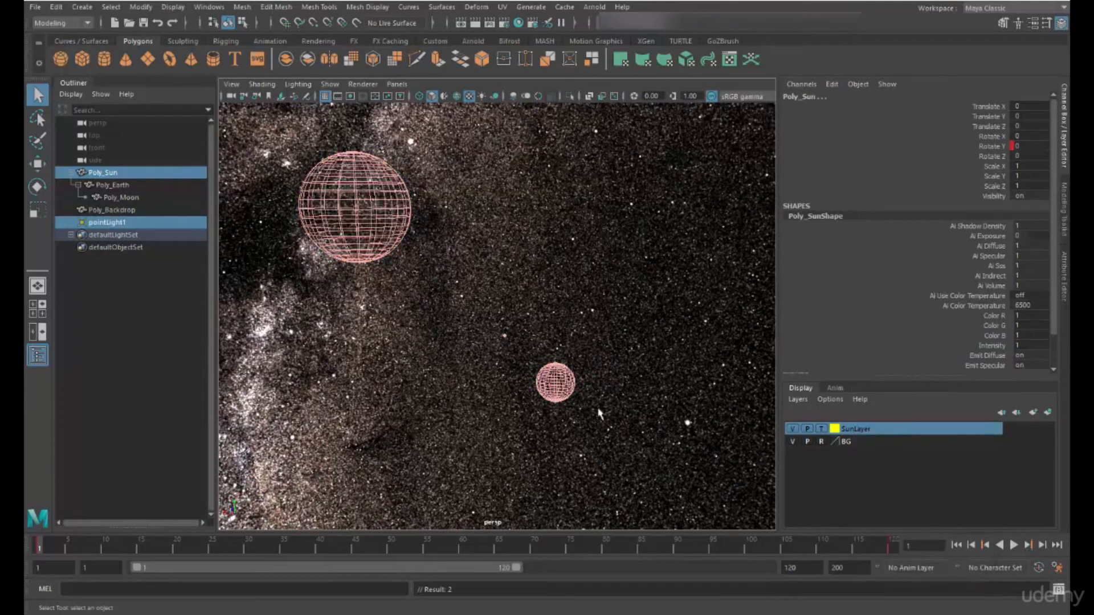
# Select Poly_Moon and view the spheres from several angles to examine how the templated SunLayer affects the child objects.
pyautogui.click(528, 330)
pyautogui.keyDown('alt'); pyautogui.moveTo(527, 329); pyautogui.dragTo(289, 248); pyautogui.keyUp('alt')
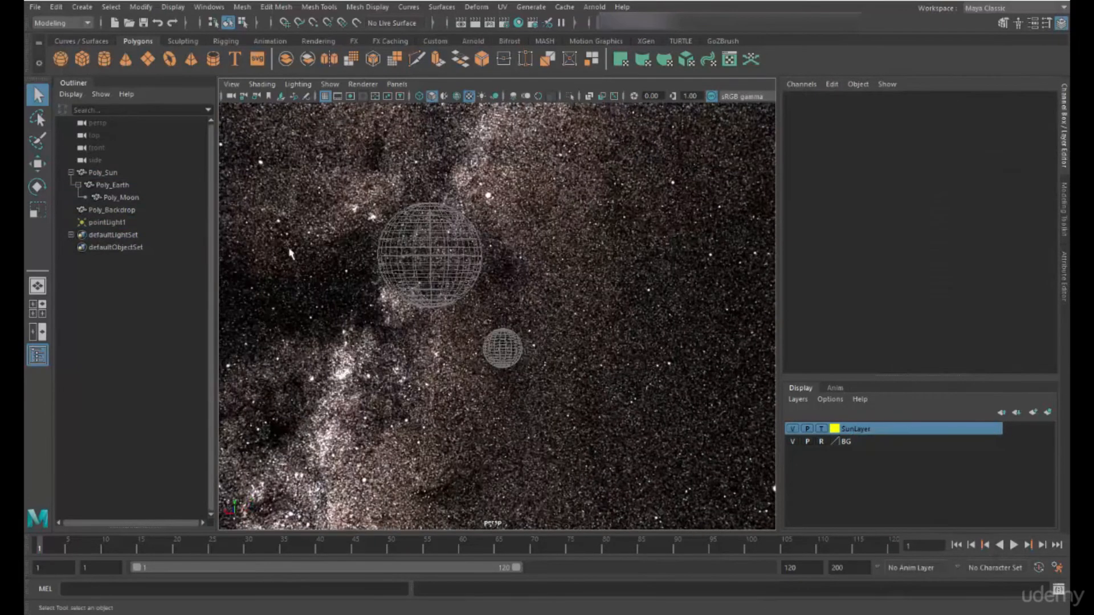
pyautogui.click(117, 198)
pyautogui.keyDown('alt'); pyautogui.moveTo(407, 319); pyautogui.dragTo(444, 330); pyautogui.keyUp('alt')
pyautogui.keyDown('alt'); pyautogui.moveTo(684, 428); pyautogui.dragTo(467, 398); pyautogui.keyUp('alt')
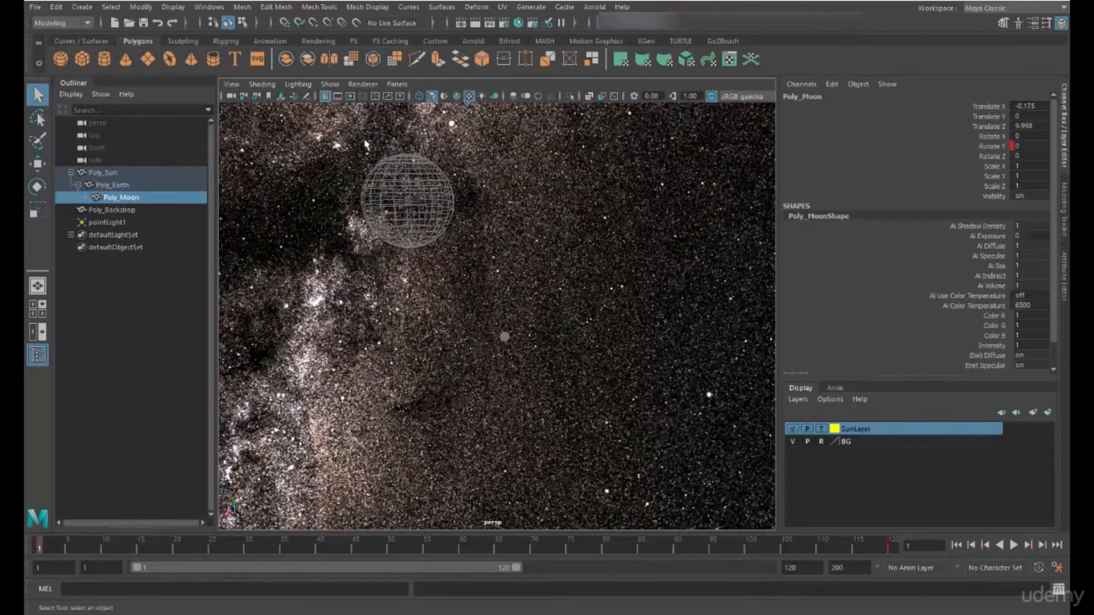
pyautogui.keyDown('alt'); pyautogui.moveTo(444, 274); pyautogui.dragTo(552, 371); pyautogui.keyUp('alt')
pyautogui.keyDown('alt'); pyautogui.moveTo(432, 303); pyautogui.dragTo(422, 298); pyautogui.keyUp('alt')
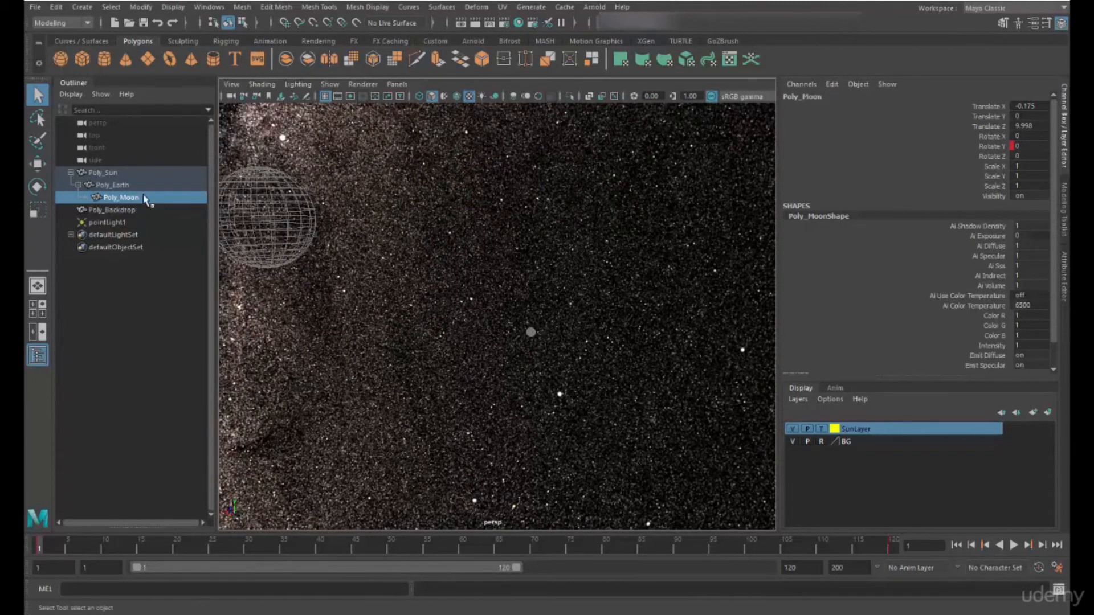
pyautogui.keyDown('alt'); pyautogui.moveTo(542, 356); pyautogui.dragTo(489, 294); pyautogui.keyUp('alt')
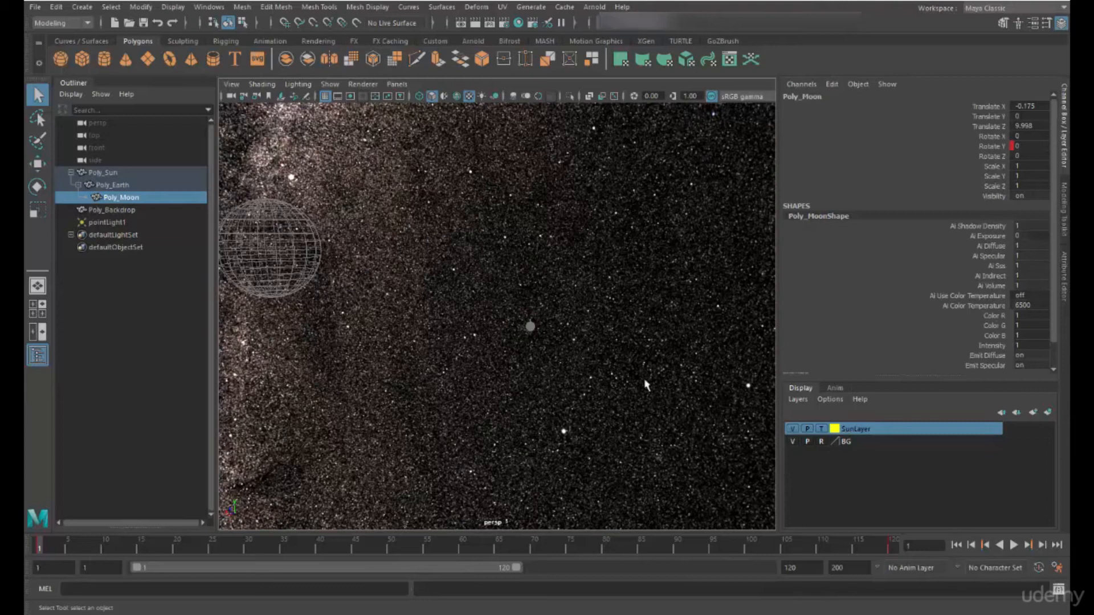
# Remove Poly_Sun from SunLayer and clear the selection.
pyautogui.click(102, 172)
pyautogui.rightClick(856, 433)
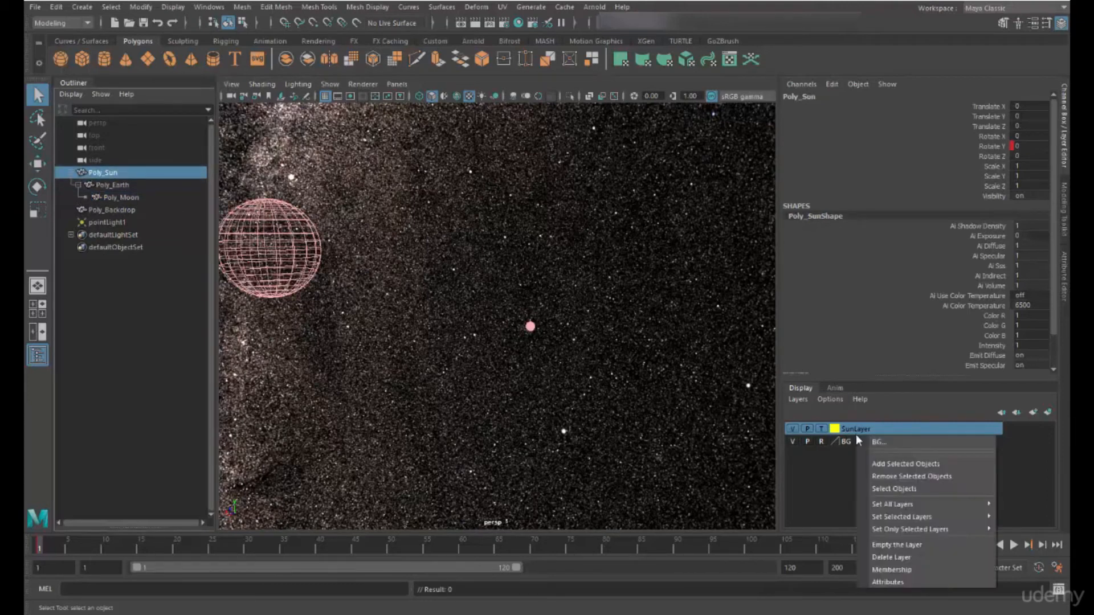
pyautogui.click(881, 464)
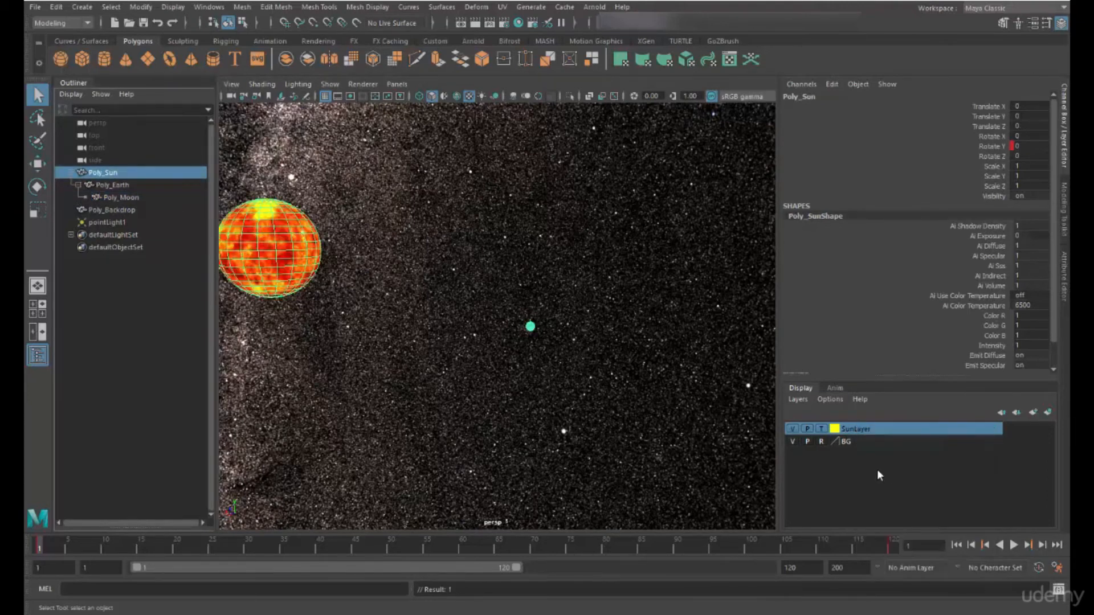
pyautogui.click(493, 346)
pyautogui.keyDown('alt'); pyautogui.moveTo(493, 346); pyautogui.dragTo(694, 430); pyautogui.keyUp('alt')
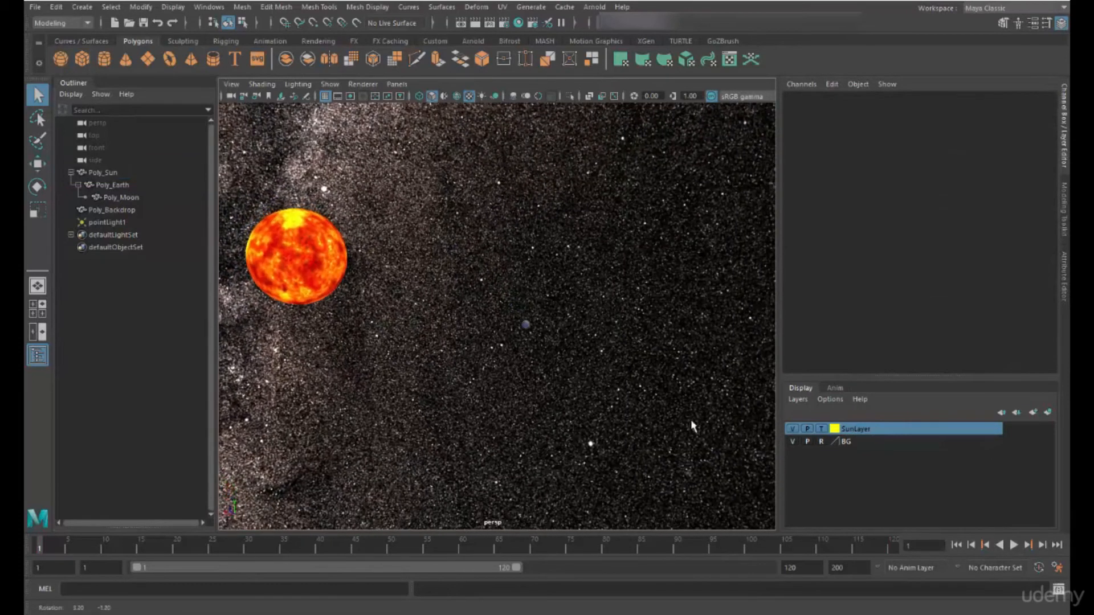
# Unparent Poly_Earth, together with its child Poly_Moon, from Poly_Sun.
pyautogui.click(113, 185)
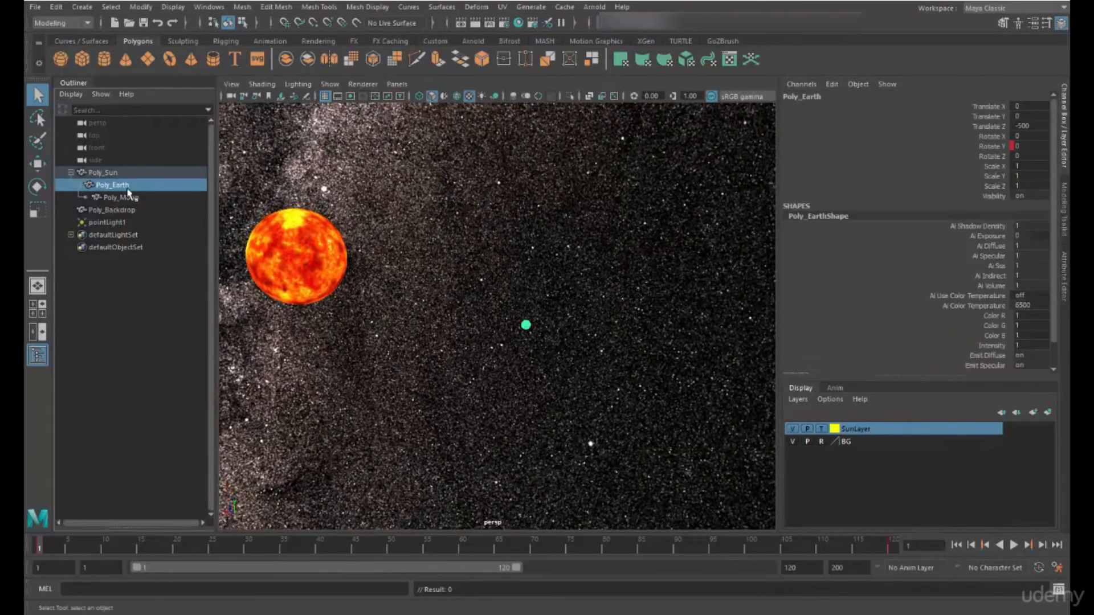
pyautogui.hotkey('shift', 'p')
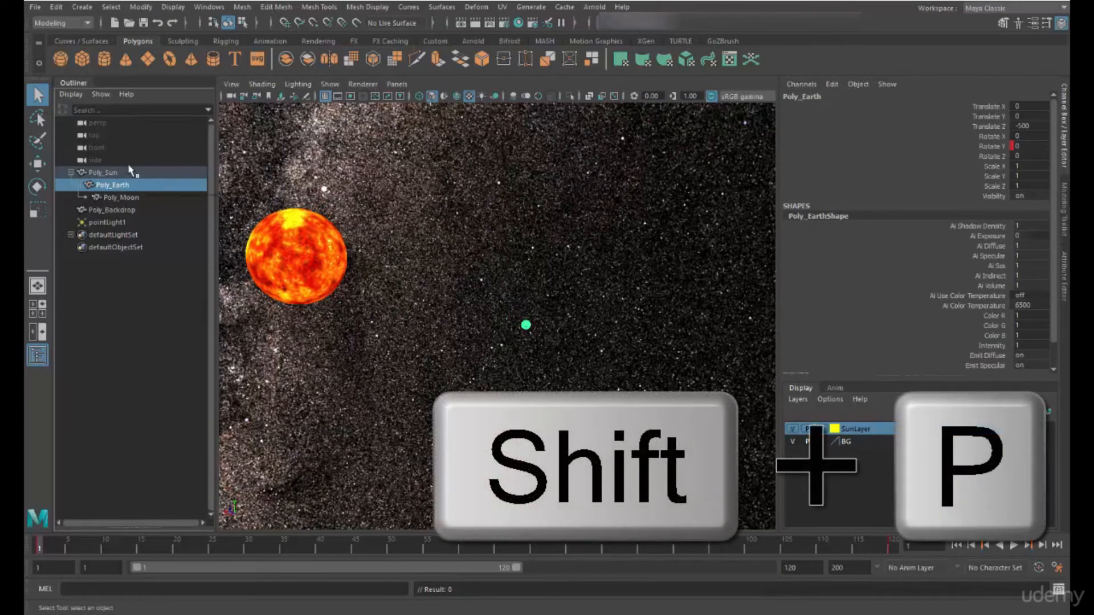
pyautogui.hotkey('shift', 'p')
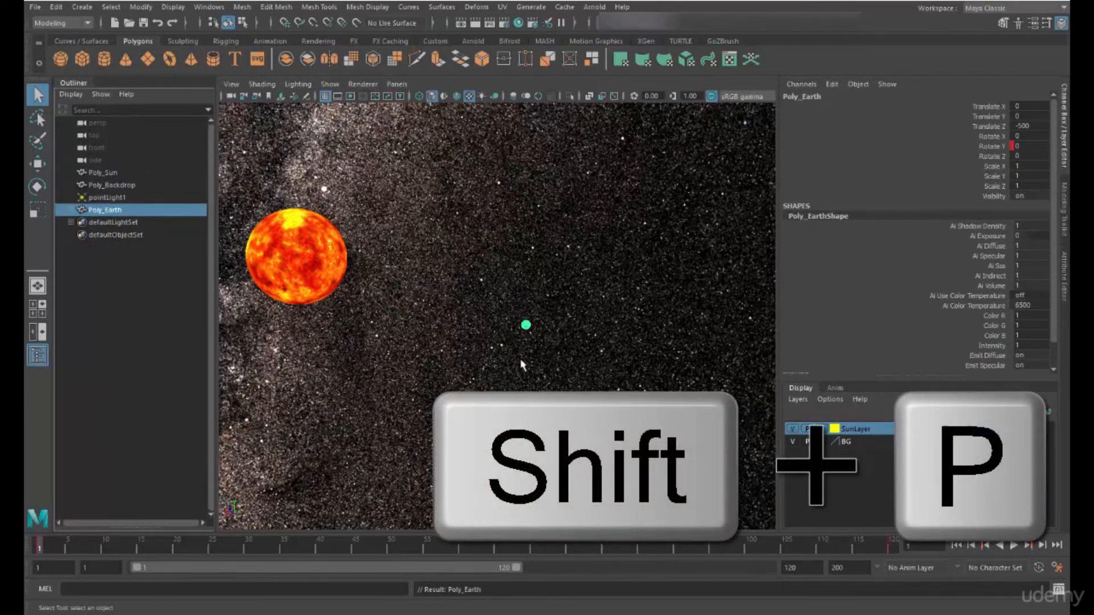
# Play the animation with Poly_Sun selected to check how its rotation affects the Earth, and return to frame 1.
pyautogui.click(382, 239)
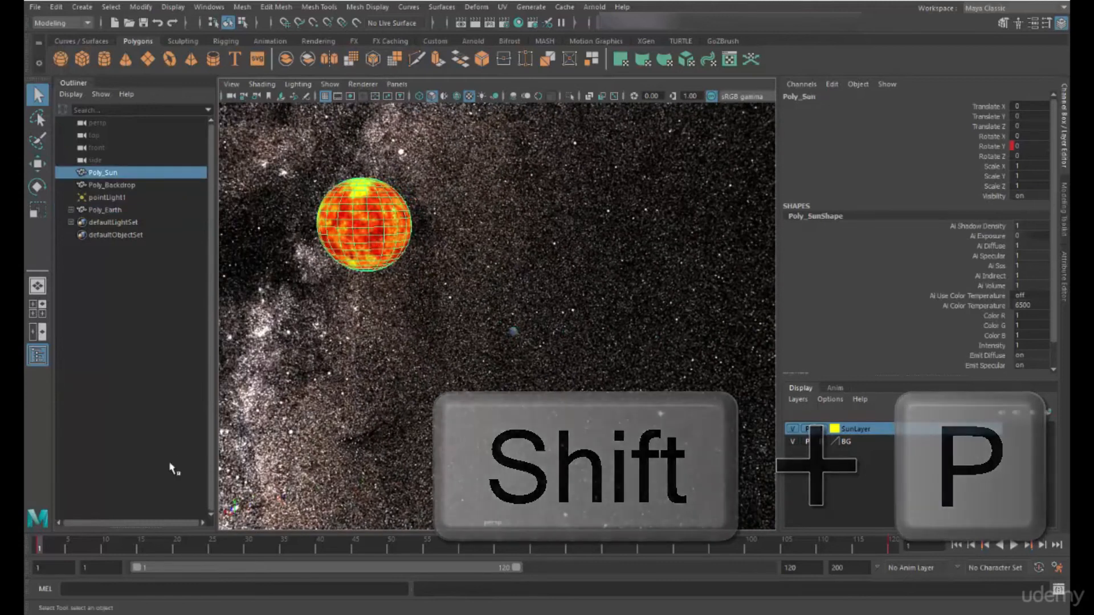
pyautogui.hotkey('alt', 'v')
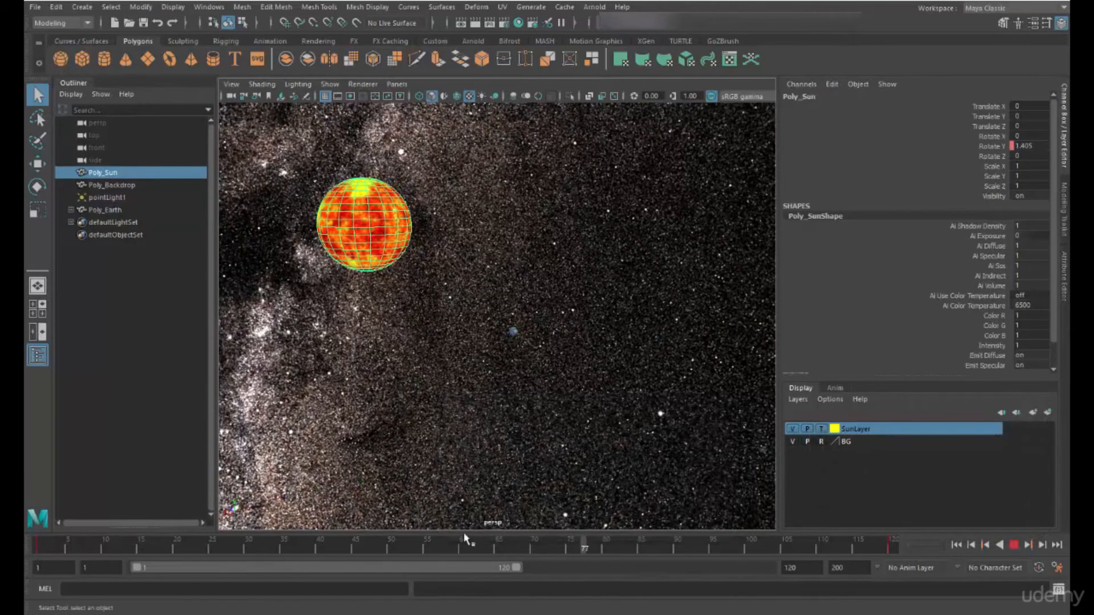
pyautogui.moveTo(890, 541); pyautogui.dragTo(24, 496)
pyautogui.keyDown('alt'); pyautogui.moveTo(482, 344); pyautogui.dragTo(547, 371); pyautogui.keyUp('alt')
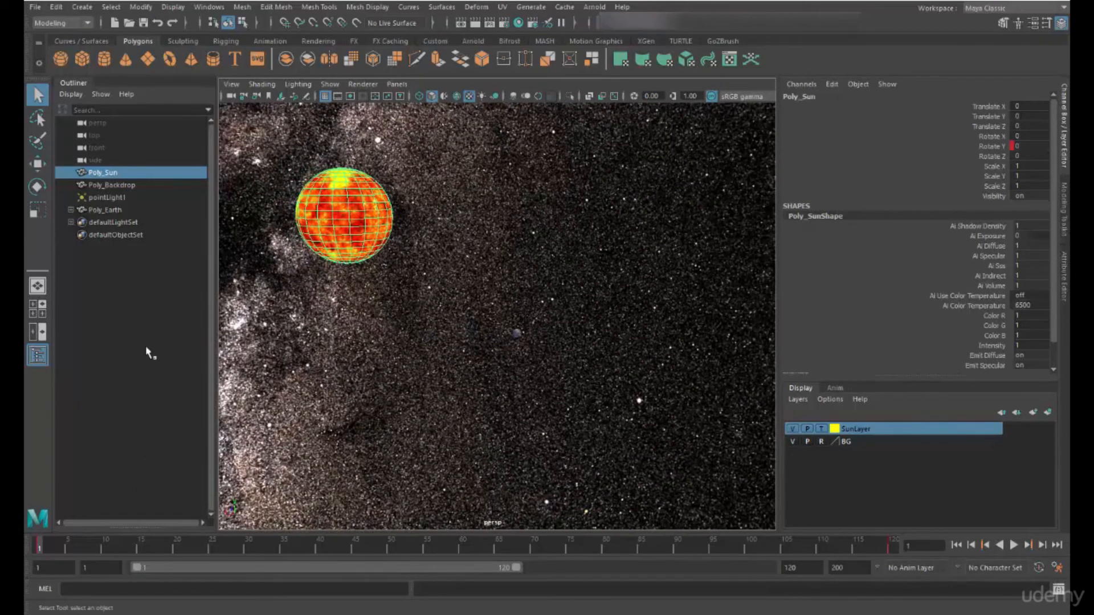
# Group Poly_Earth and its child moon under a new parent group.
pyautogui.click(102, 211)
pyautogui.keyDown('alt'); pyautogui.moveTo(536, 402); pyautogui.dragTo(545, 382); pyautogui.keyUp('alt')
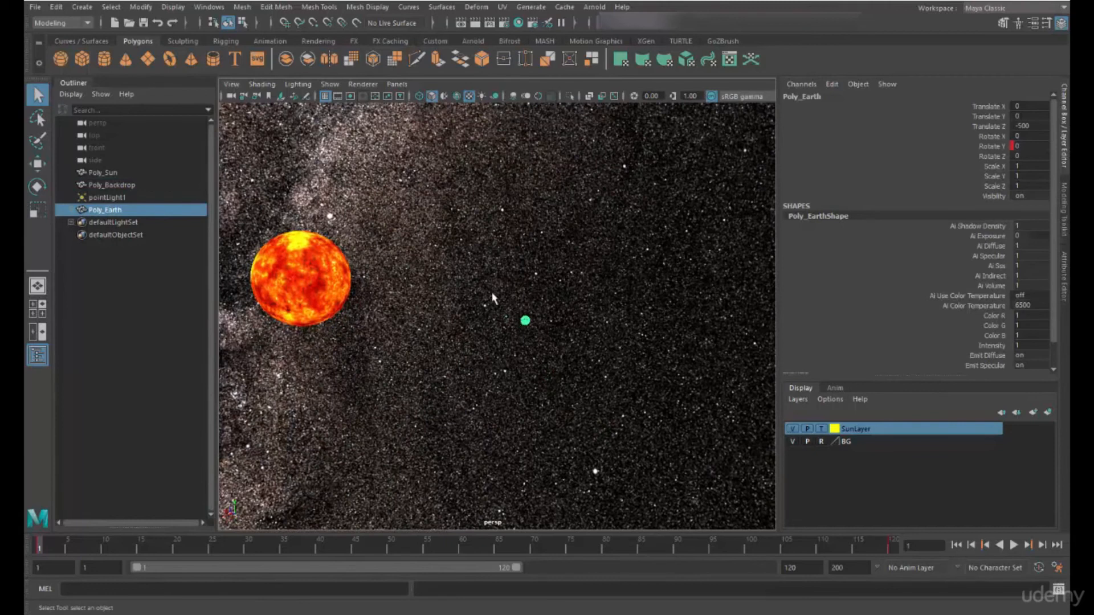
pyautogui.keyDown('alt'); pyautogui.moveTo(527, 301); pyautogui.dragTo(527, 312); pyautogui.keyUp('alt')
pyautogui.click(57, 8)
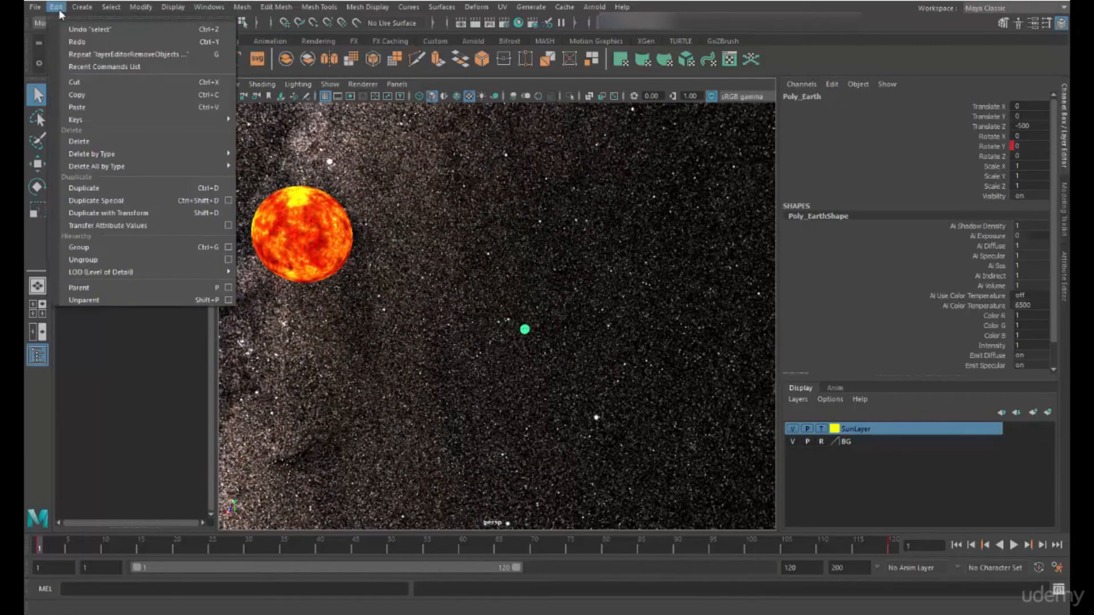
pyautogui.click(87, 251)
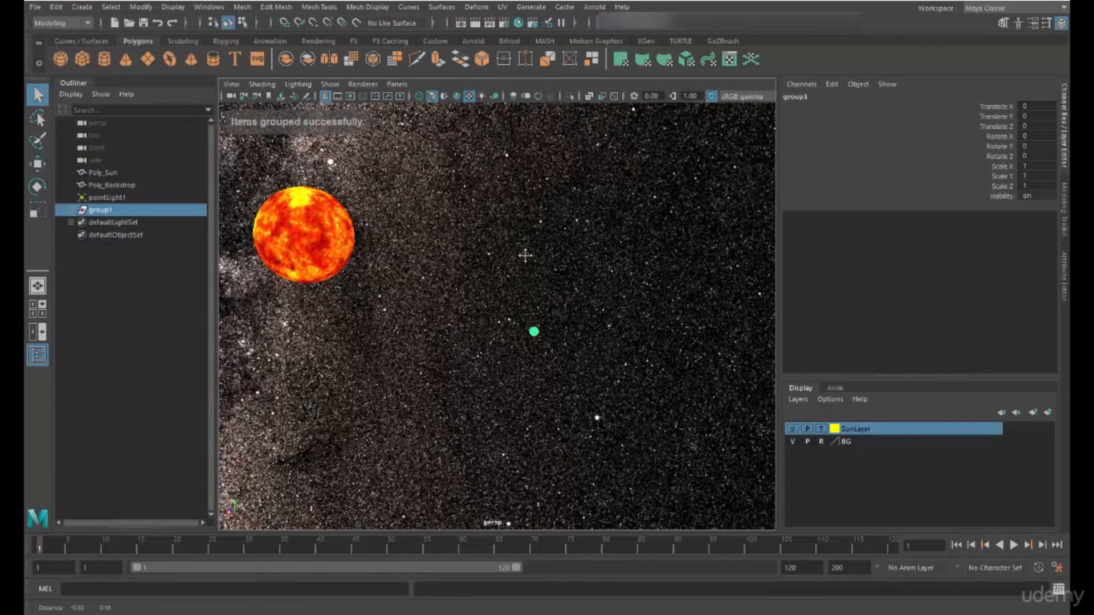
# Use the Move tool to examine the new group's pivot and compare it with Poly_Sun's pivot.
pyautogui.keyDown('alt'); pyautogui.moveTo(525, 256); pyautogui.dragTo(620, 279); pyautogui.keyUp('alt')
pyautogui.press('w')
pyautogui.keyDown('alt'); pyautogui.moveTo(501, 305); pyautogui.dragTo(393, 303); pyautogui.keyUp('alt')
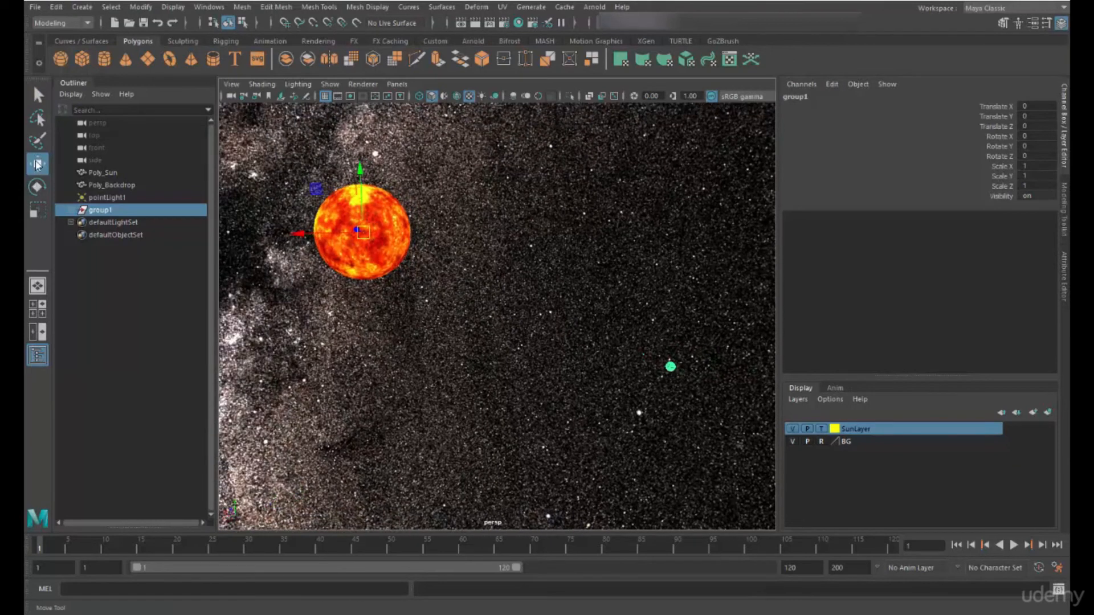
pyautogui.keyDown('alt'); pyautogui.moveTo(520, 327); pyautogui.dragTo(529, 325); pyautogui.keyUp('alt')
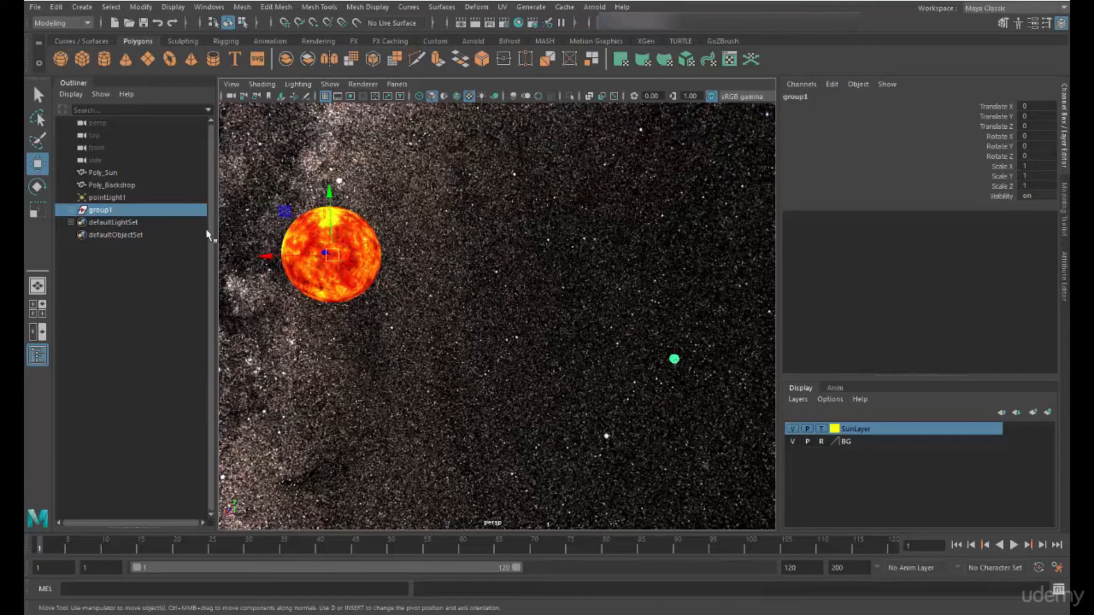
pyautogui.click(103, 173)
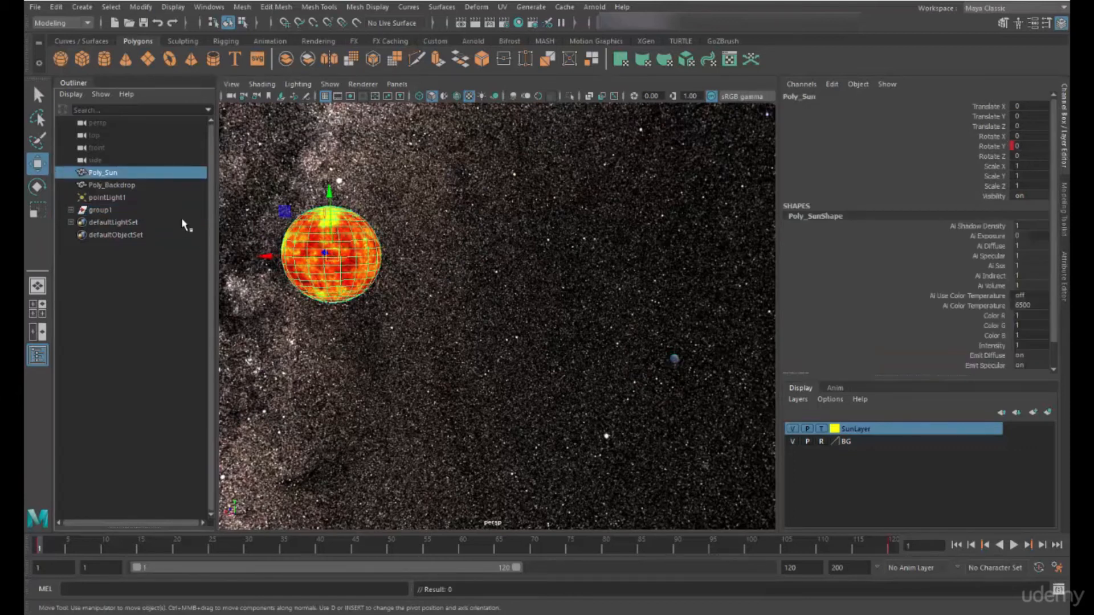
# Rename the new group G_Planets and expand its hierarchy down to Poly_Moon.
pyautogui.click(96, 210)
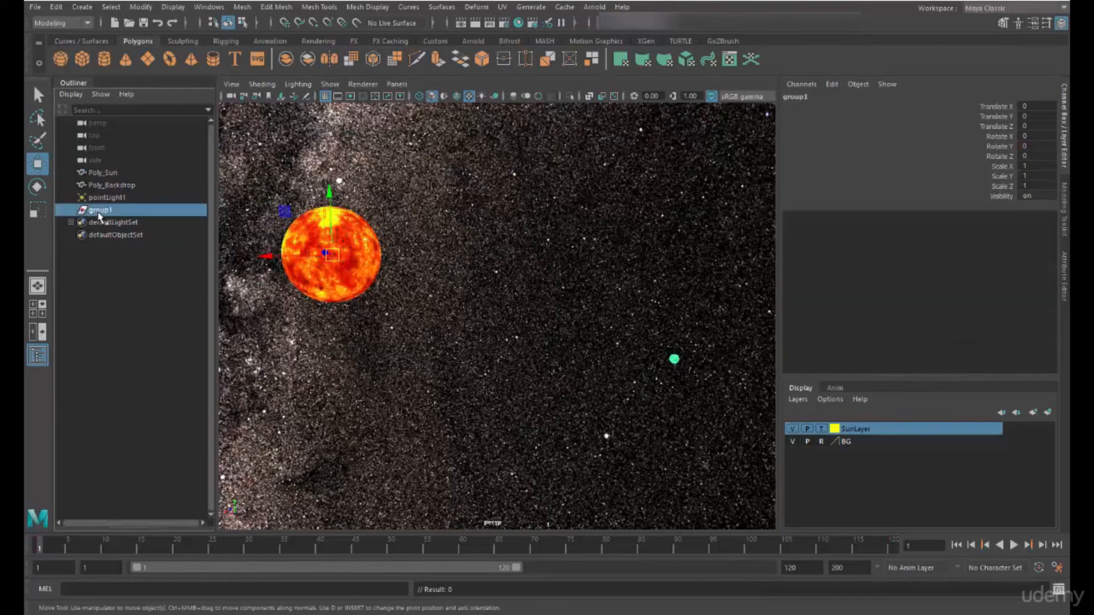
pyautogui.doubleClick(97, 210)
pyautogui.write('G')
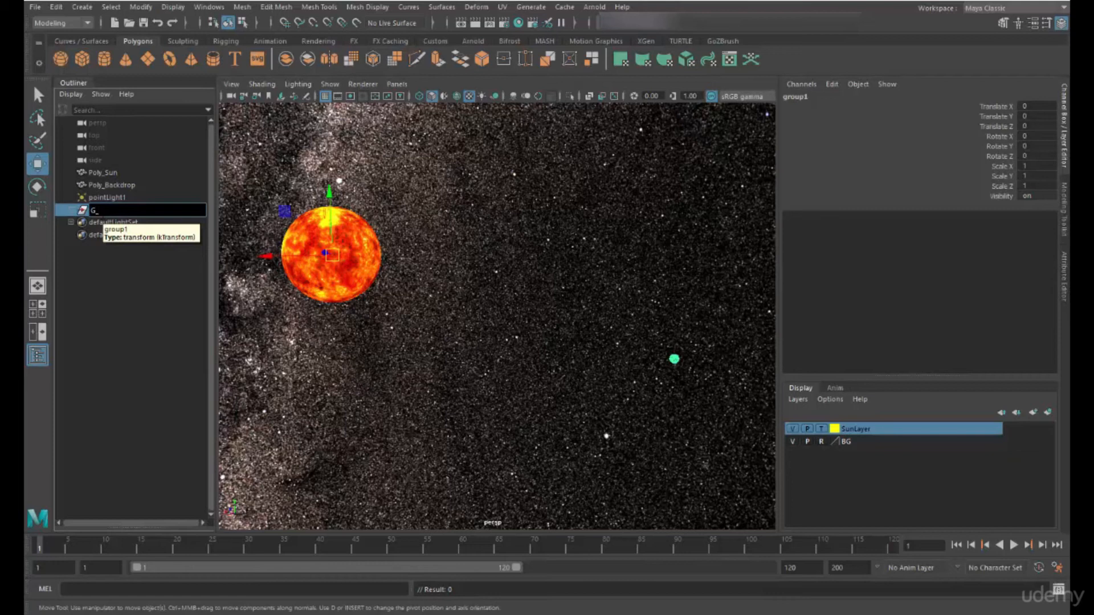
pyautogui.write('_Planets')
pyautogui.press('Return')
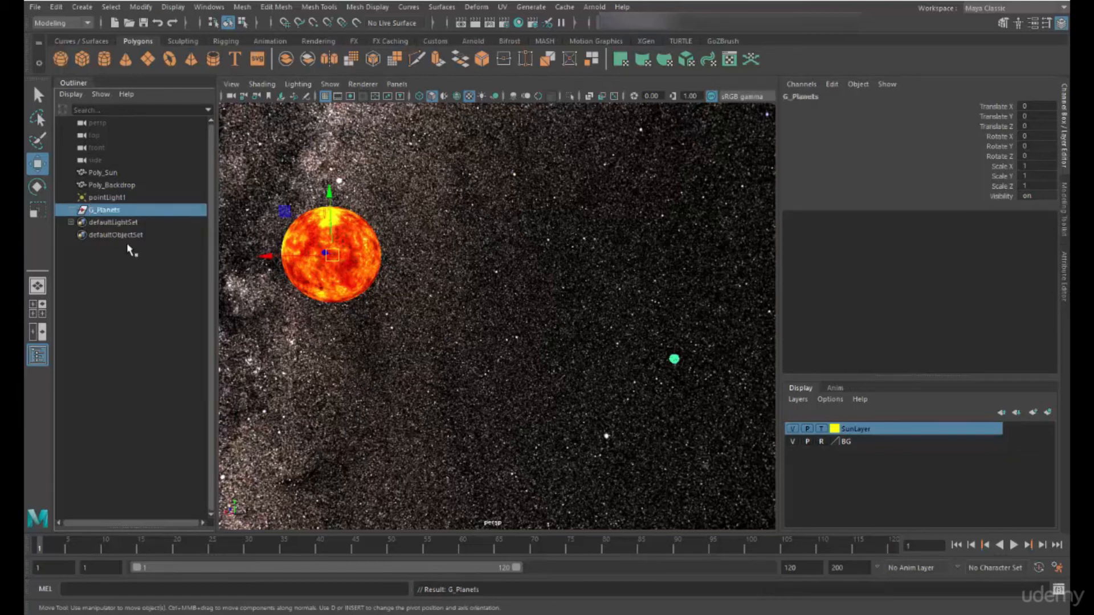
pyautogui.click(71, 210)
pyautogui.click(78, 223)
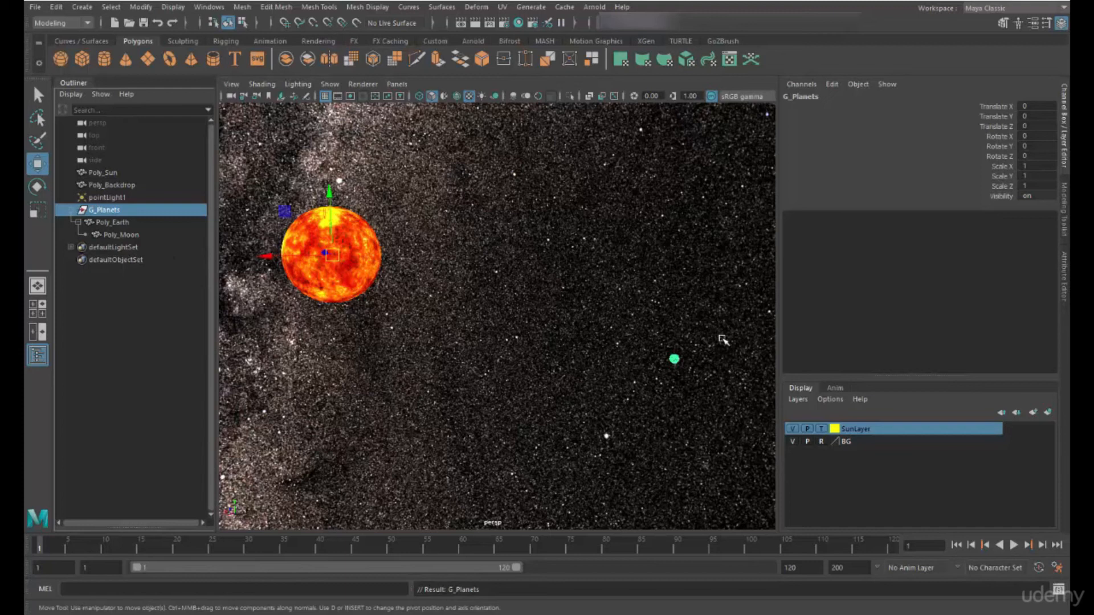
# Add Poly_Sun to SunLayer, set the layer to reference mode and clear the selection.
pyautogui.click(106, 173)
pyautogui.rightClick(859, 434)
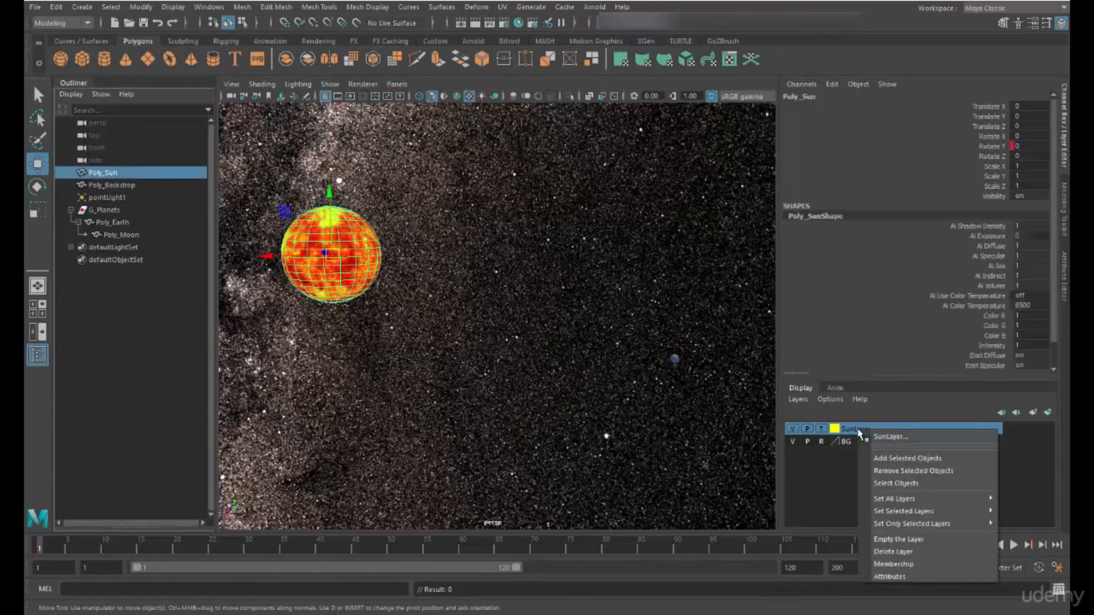
pyautogui.click(888, 460)
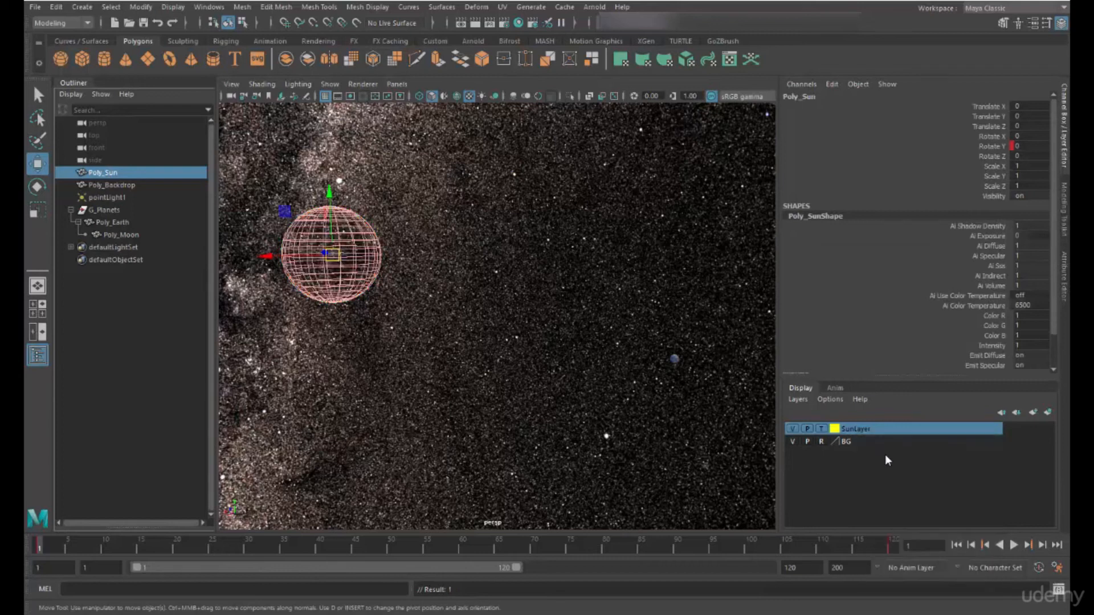
pyautogui.click(821, 429)
pyautogui.click(581, 384)
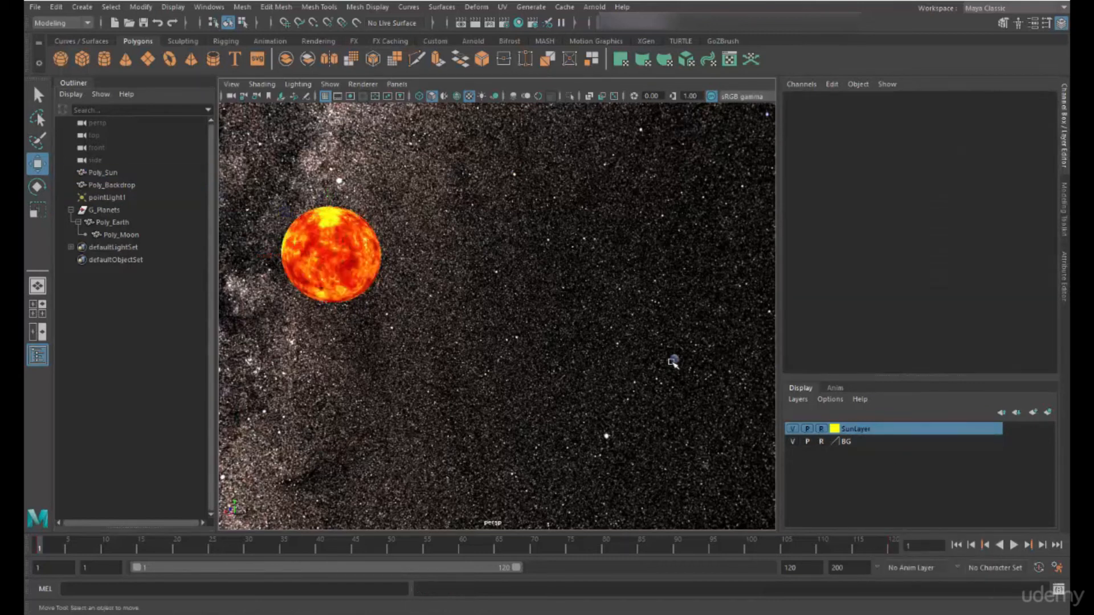
# Check that the Earth and moon are selectable, and inspect Poly_Earth, Poly_Moon and G_Planets in turn.
pyautogui.click(674, 360)
pyautogui.moveTo(572, 311); pyautogui.dragTo(677, 388)
pyautogui.click(109, 222)
pyautogui.click(126, 236)
pyautogui.click(106, 210)
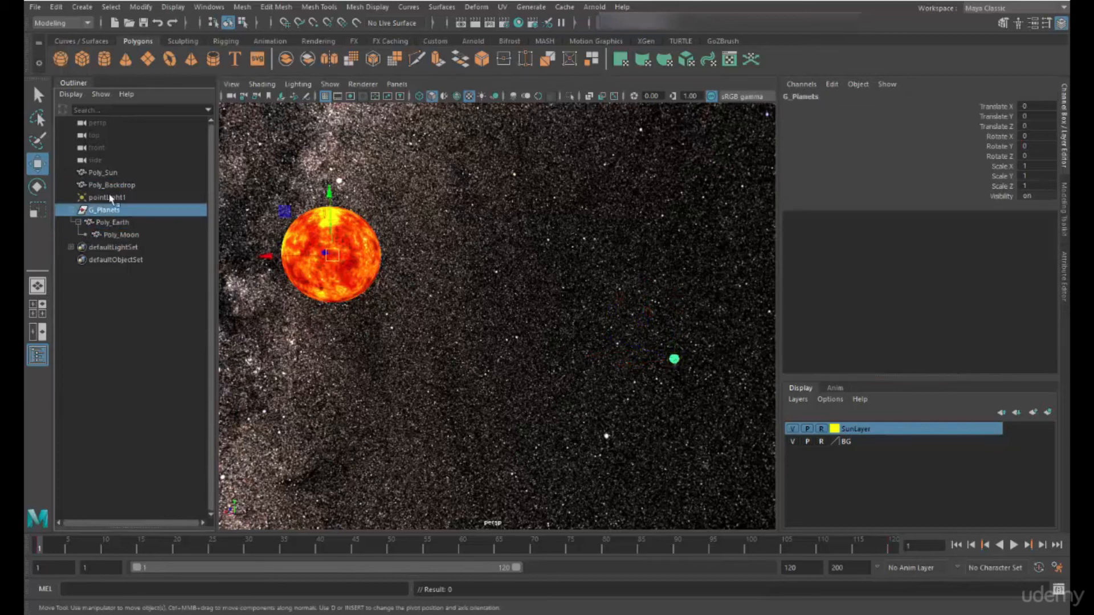
# Copy Poly_Sun's rotation keyframes across the whole range from frame 1 to 120.
pyautogui.click(105, 172)
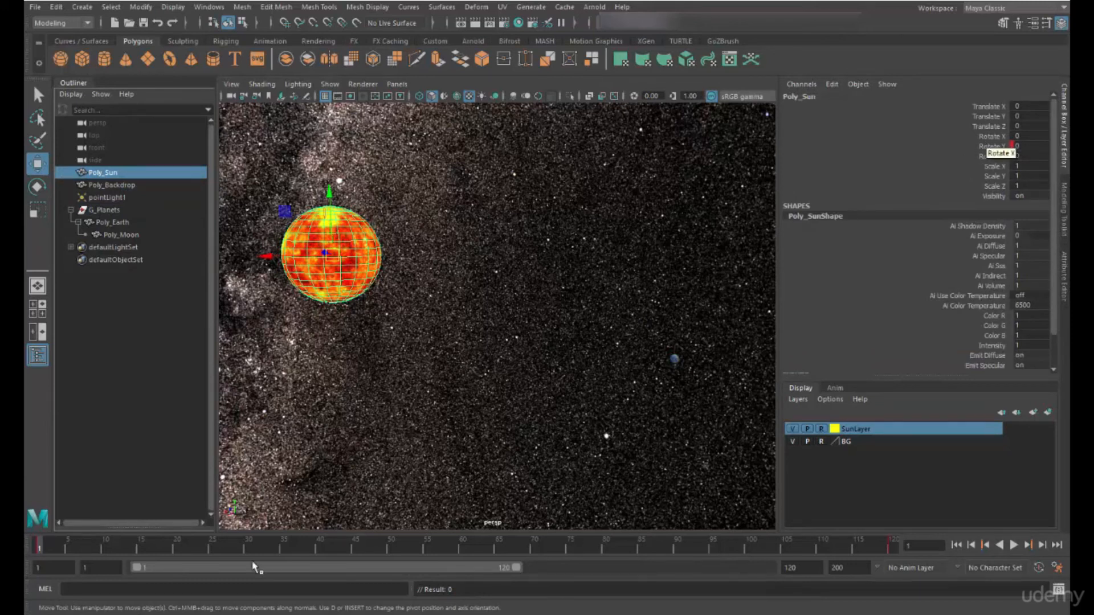
pyautogui.keyDown('shift'); pyautogui.moveTo(37, 549); pyautogui.dragTo(917, 556); pyautogui.keyUp('shift')
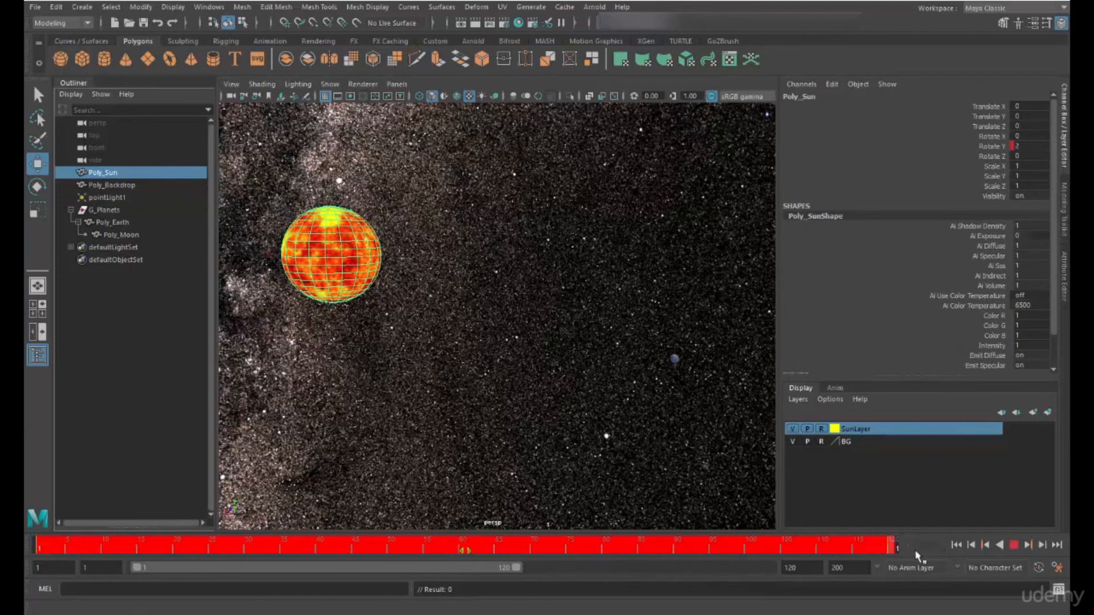
pyautogui.rightClick(775, 551)
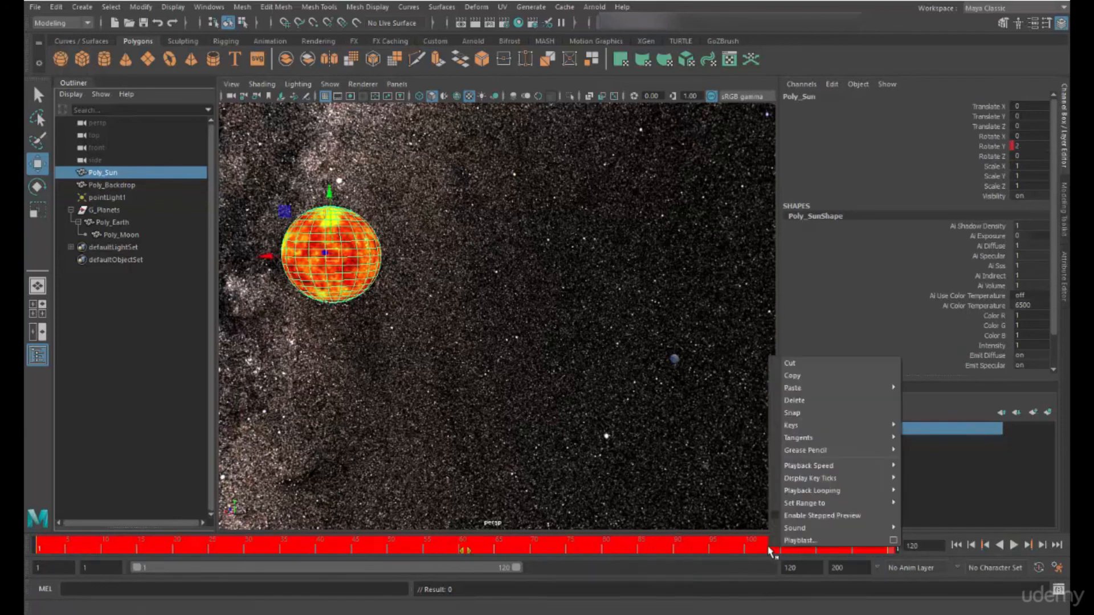
pyautogui.click(812, 376)
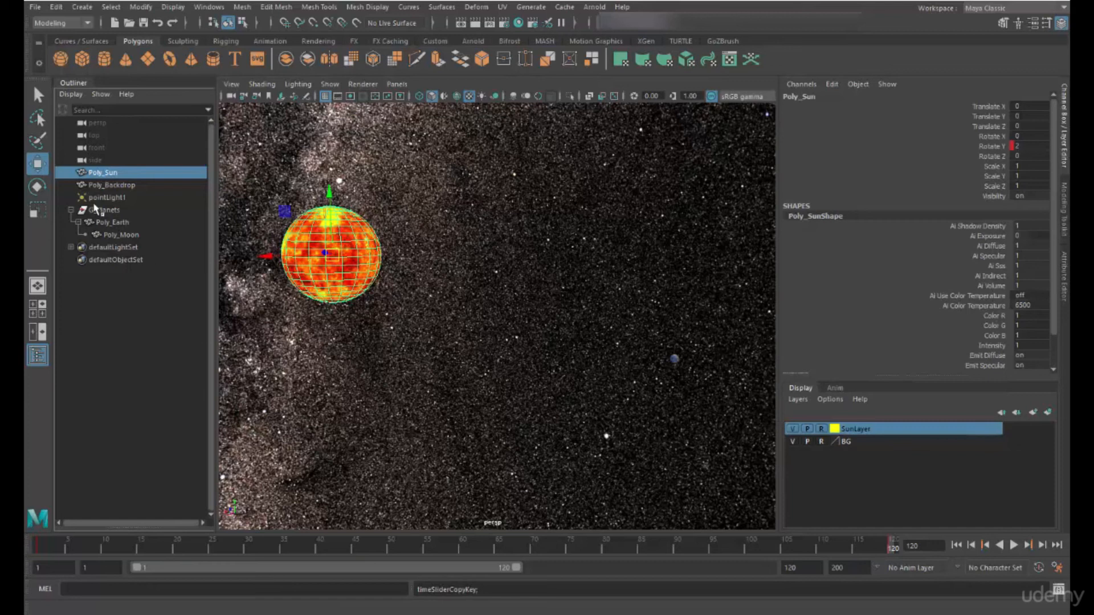
# Paste the copied rotation keyframes onto the G_Planets group at frame 1.
pyautogui.click(95, 209)
pyautogui.click(40, 549)
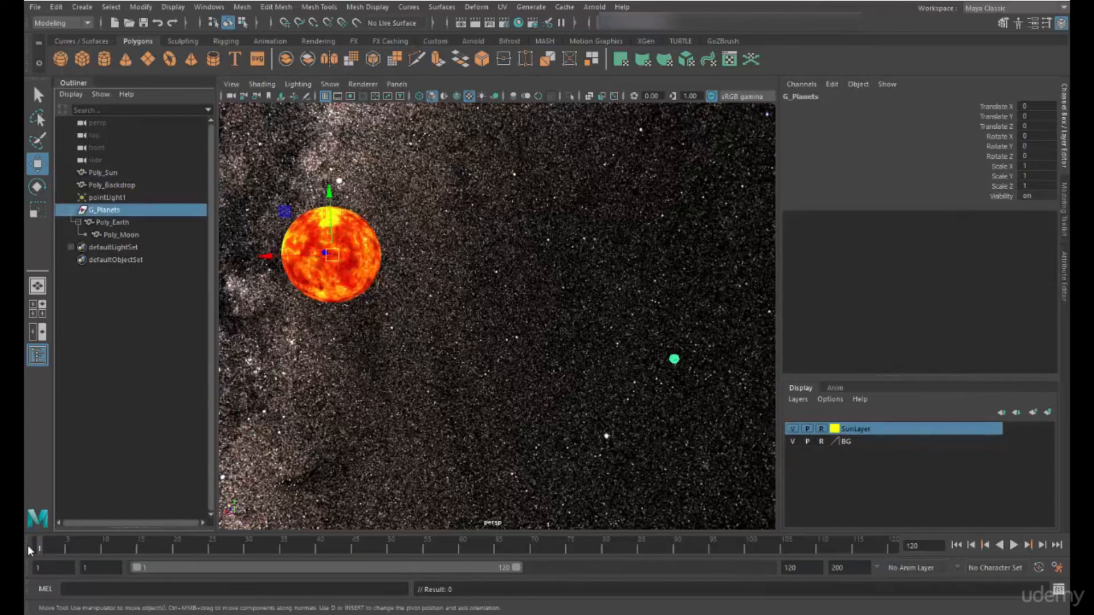
pyautogui.rightClick(31, 549)
pyautogui.moveTo(86, 383)
pyautogui.click(227, 397)
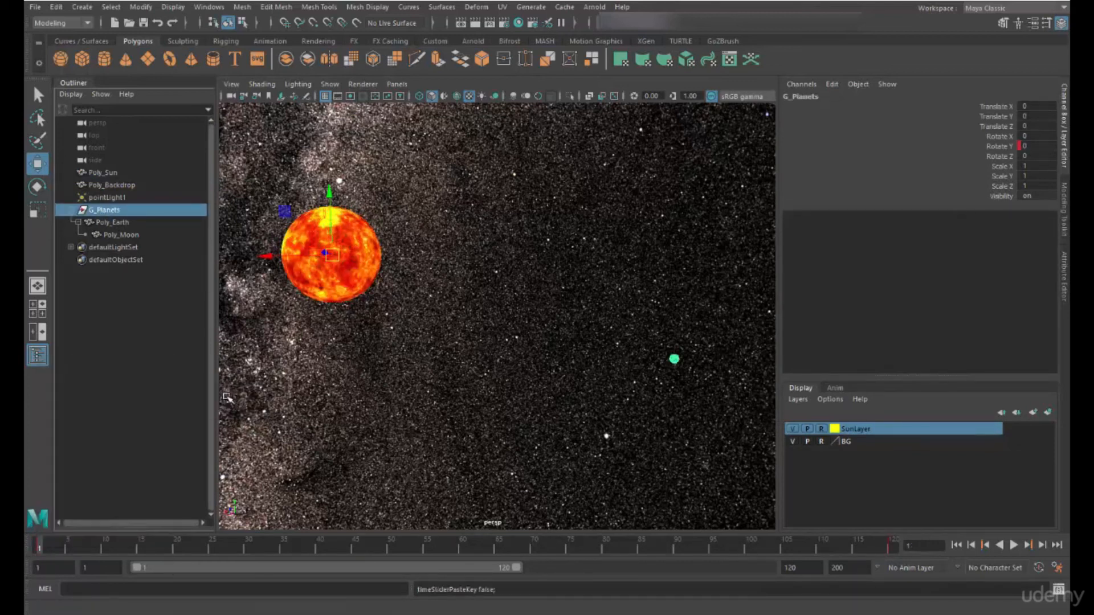
# Play back the G_Planets animation, return to frame 1, and review Poly_Earth, Poly_Moon and the group in turn.
pyautogui.moveTo(40, 547); pyautogui.dragTo(796, 567)
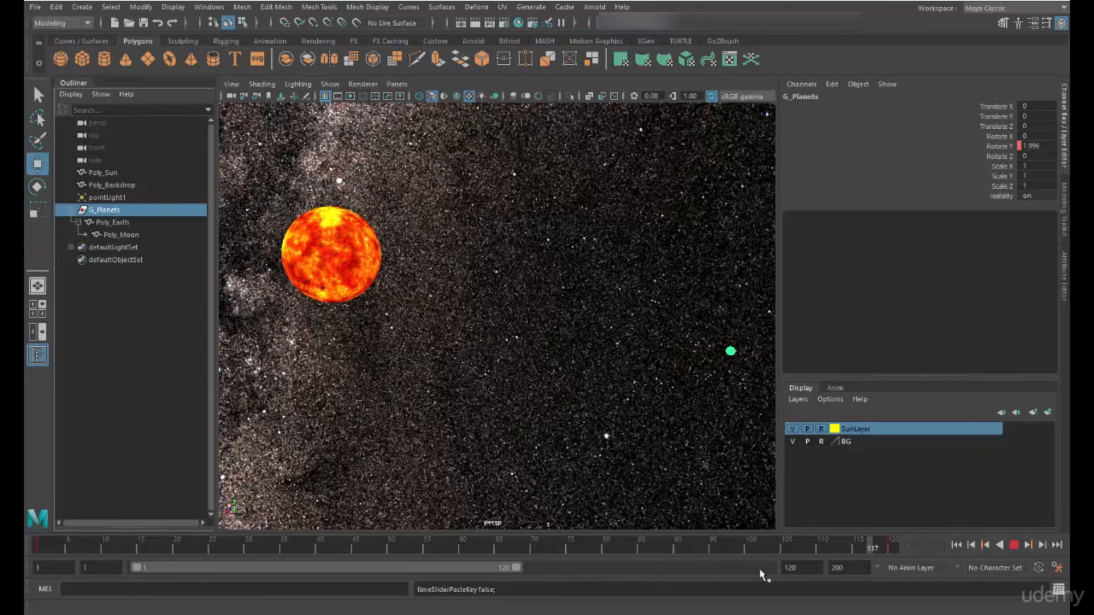
pyautogui.press('Escape')
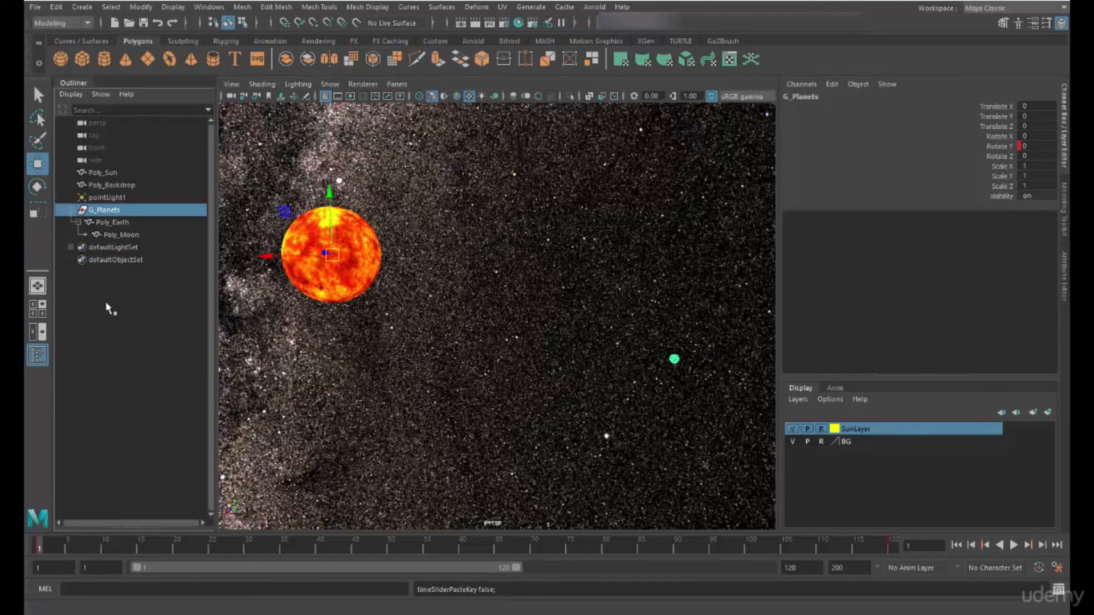
pyautogui.click(101, 227)
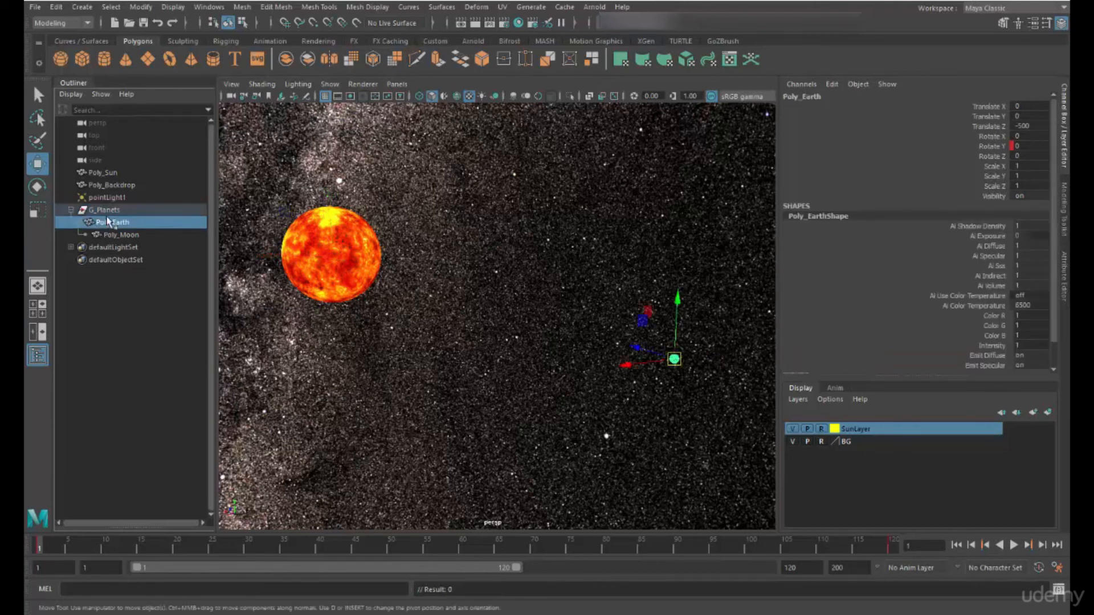
pyautogui.click(119, 234)
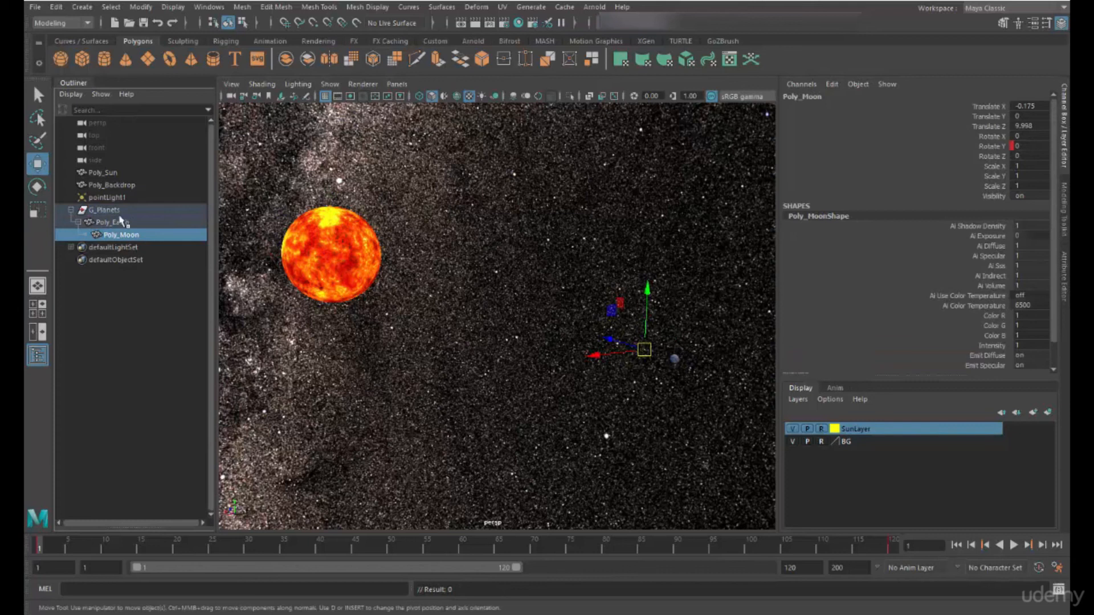
pyautogui.click(93, 209)
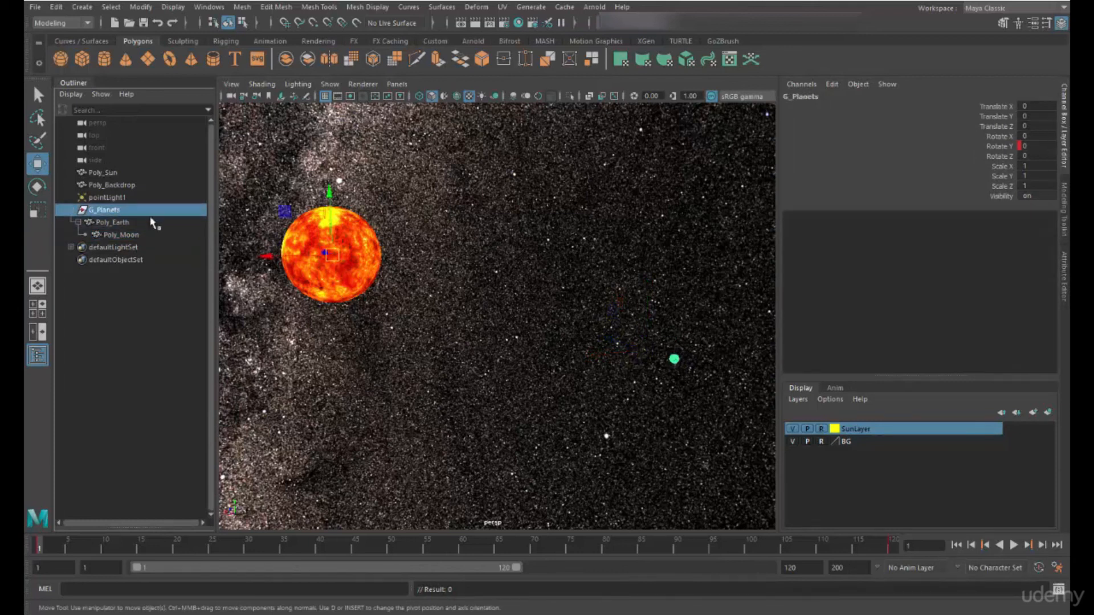